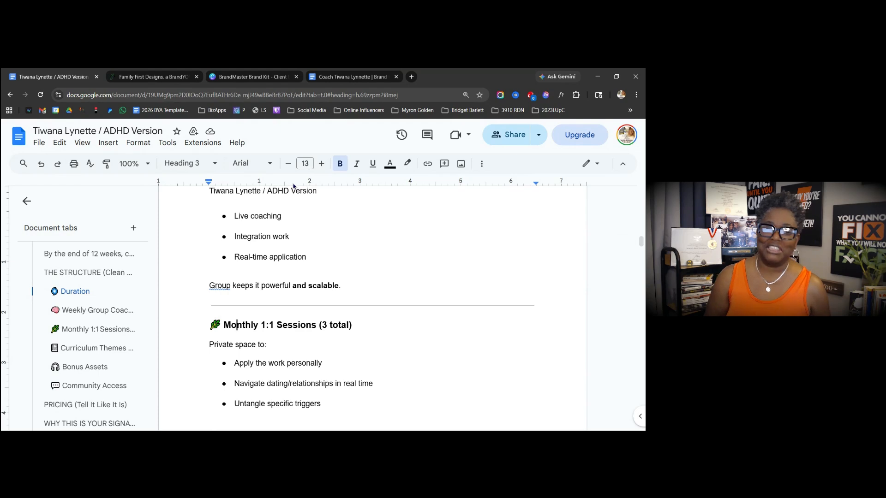
- Read down the ADHD Version outline through pricing, Tools for Secure Love and Outcomes, then return to the top
{"action": "scroll", "coordinate": [293, 186], "scroll_direction": "down", "scroll_amount": 10}
{"action": "scroll", "coordinate": [293, 186], "scroll_direction": "down", "scroll_amount": 9}
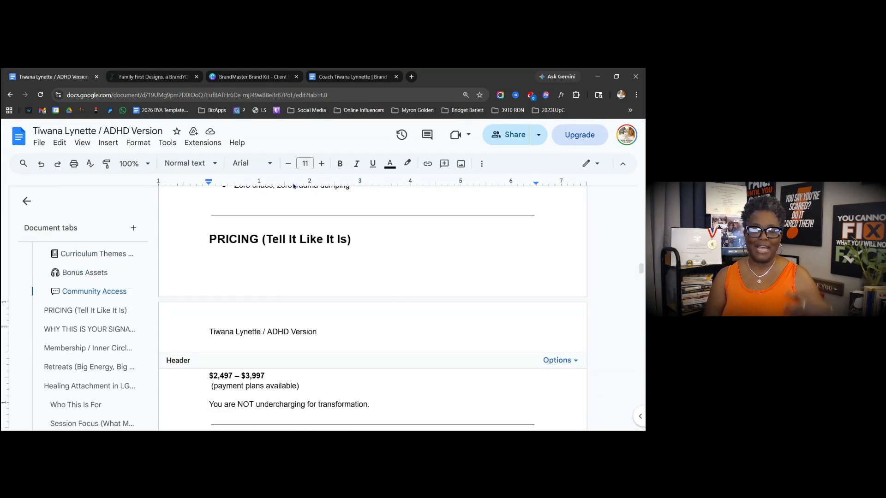
{"action": "double_click", "coordinate": [300, 387]}
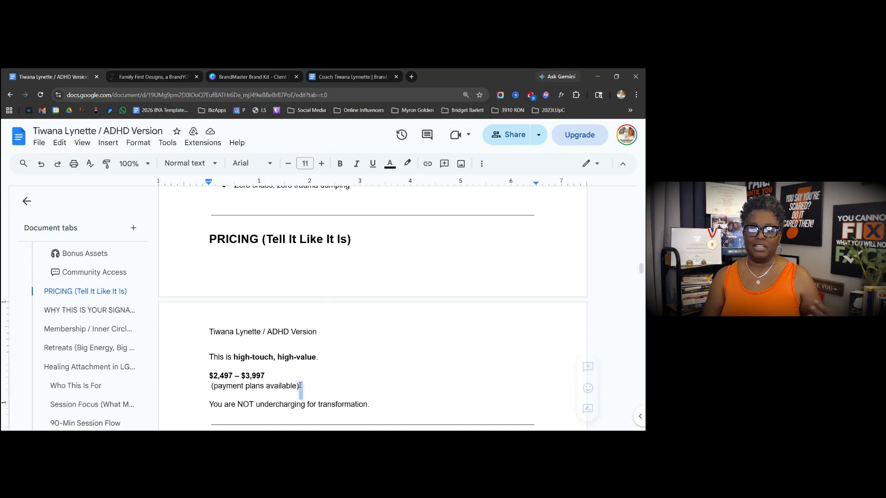
{"action": "scroll", "coordinate": [296, 381], "scroll_direction": "down", "scroll_amount": 18}
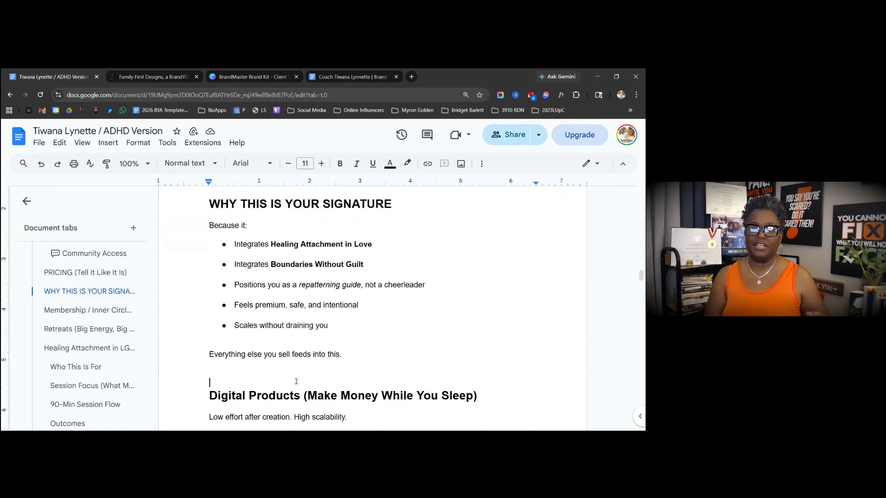
{"action": "key", "text": "Page_Down"}
{"action": "key", "text": "Page_Down"}
{"action": "key", "text": "Page_Down"}
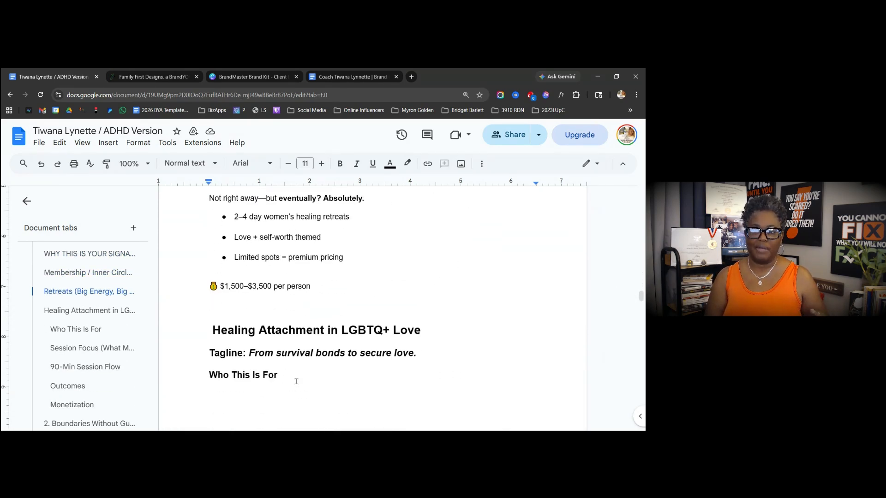
{"action": "key", "text": "Page_Down"}
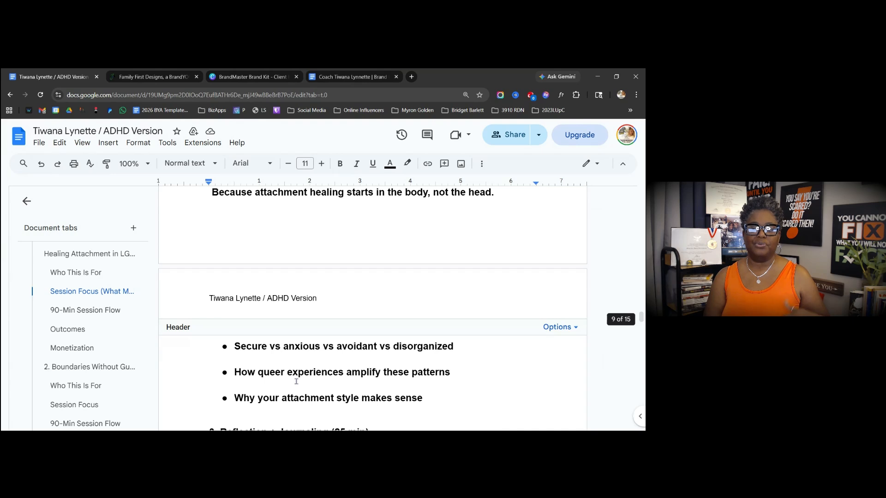
{"action": "key", "text": "Page_Down"}
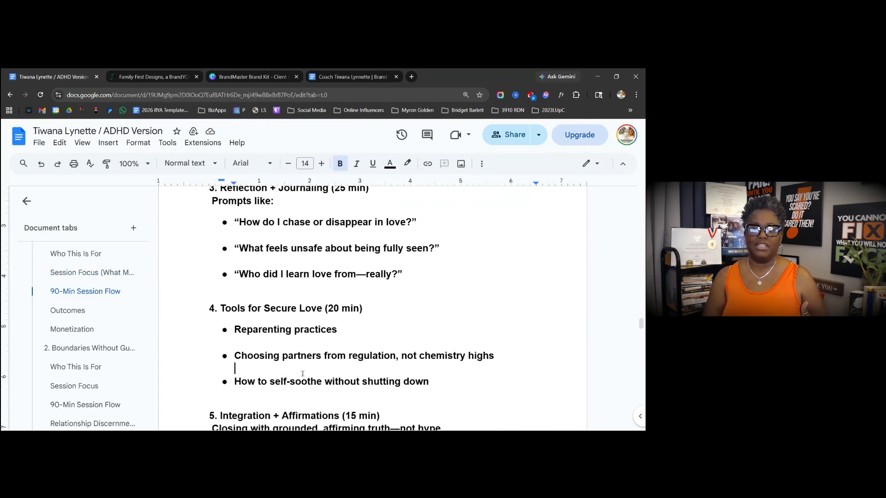
{"action": "key", "text": "Page_Down"}
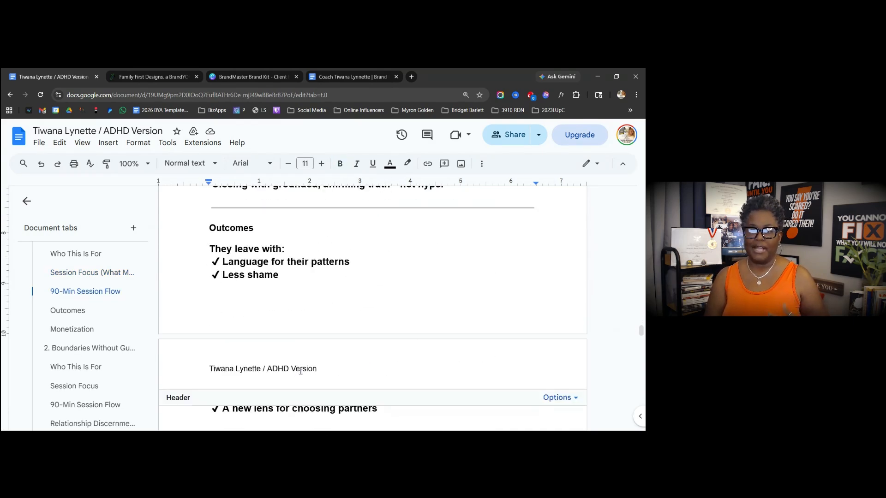
{"action": "key", "text": "Page_Up"}
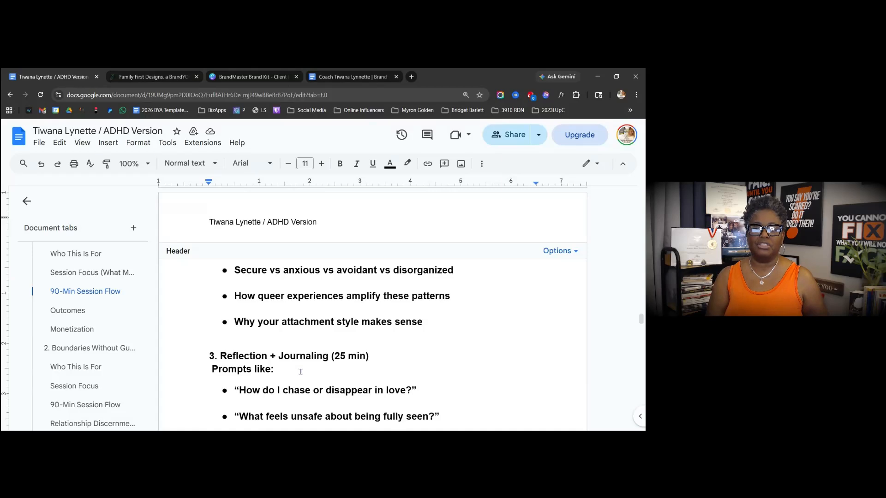
{"action": "left_click", "coordinate": [329, 318]}
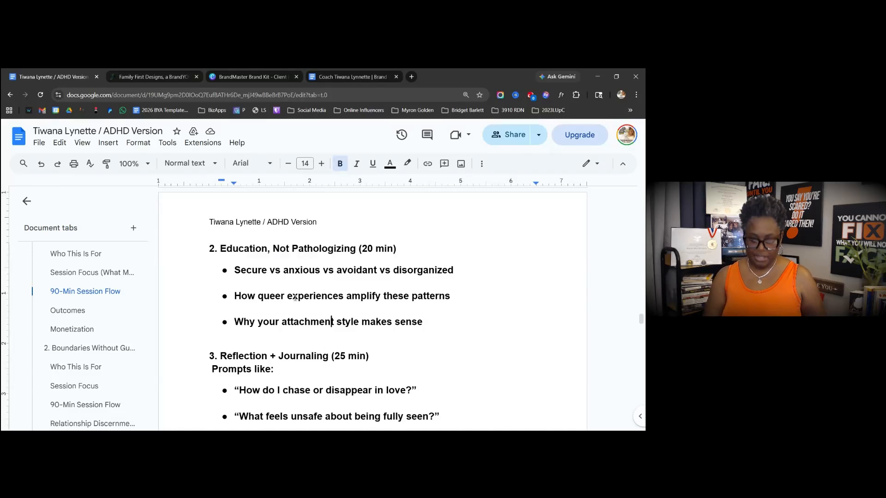
{"action": "key", "text": "ctrl+Home"}
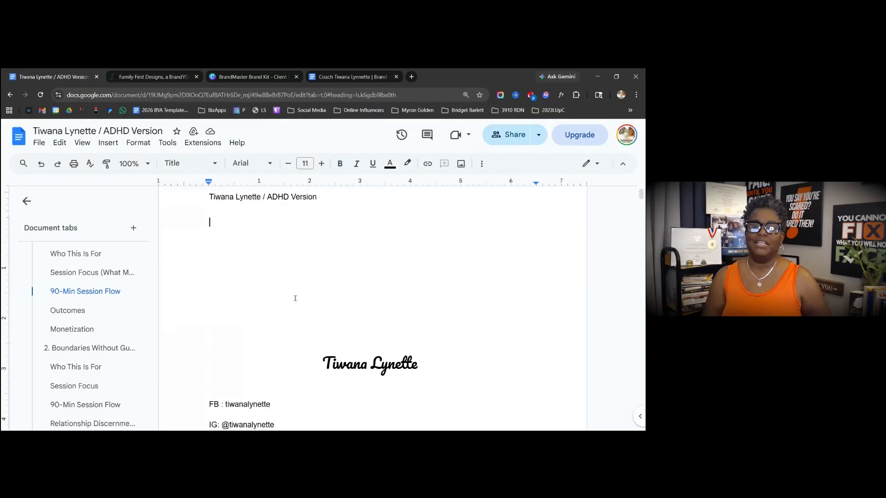
- Select the colour names on the Color scheme line, then switch to the Brand Build Assets document
{"action": "scroll", "coordinate": [322, 303], "scroll_direction": "down", "scroll_amount": 4}
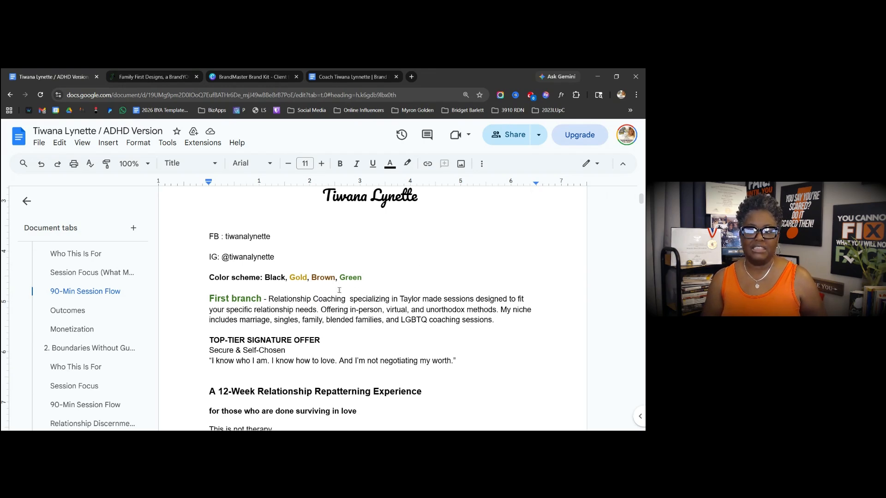
{"action": "left_click_drag", "start_coordinate": [362, 277], "coordinate": [266, 275]}
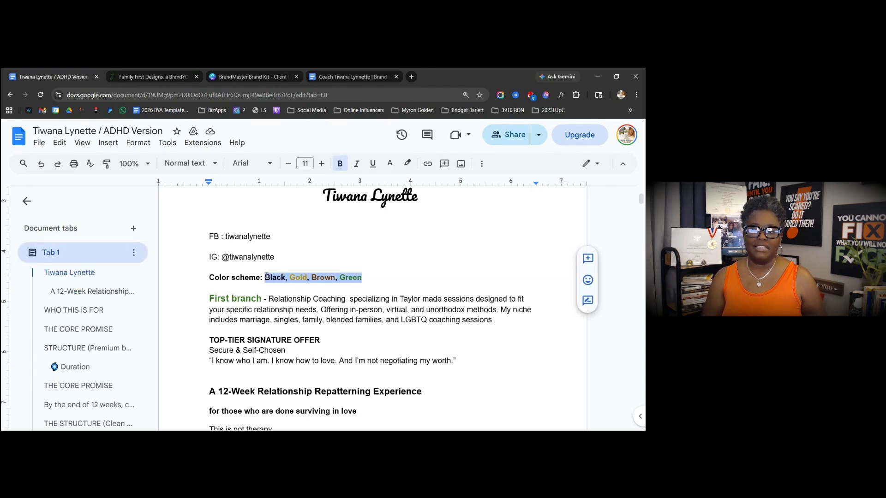
{"action": "left_click", "coordinate": [298, 309]}
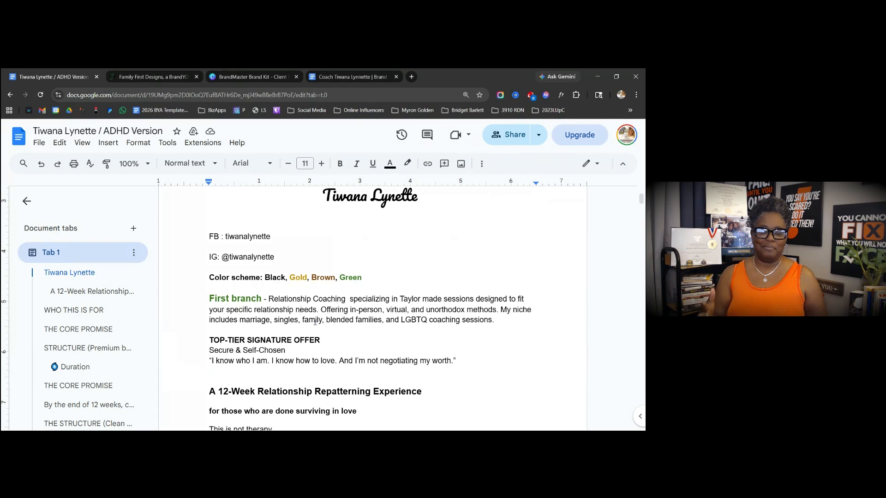
{"action": "left_click", "coordinate": [369, 79]}
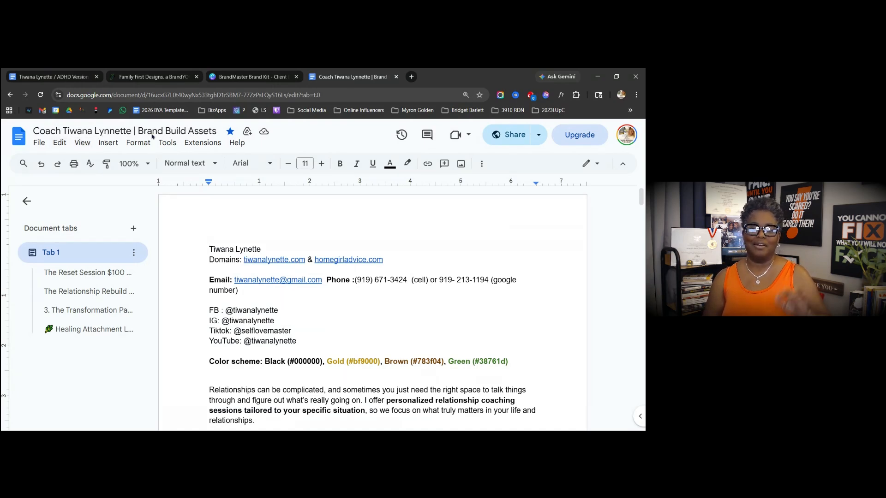
- Delete the extra 'n' from the client's name in the Brand Build Assets title
{"action": "left_click", "coordinate": [109, 132]}
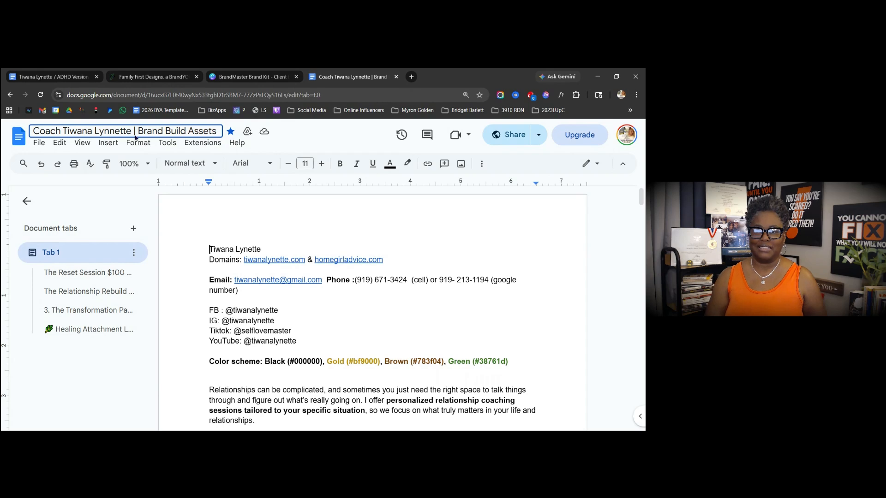
{"action": "key", "text": "Delete"}
{"action": "left_click", "coordinate": [214, 212]}
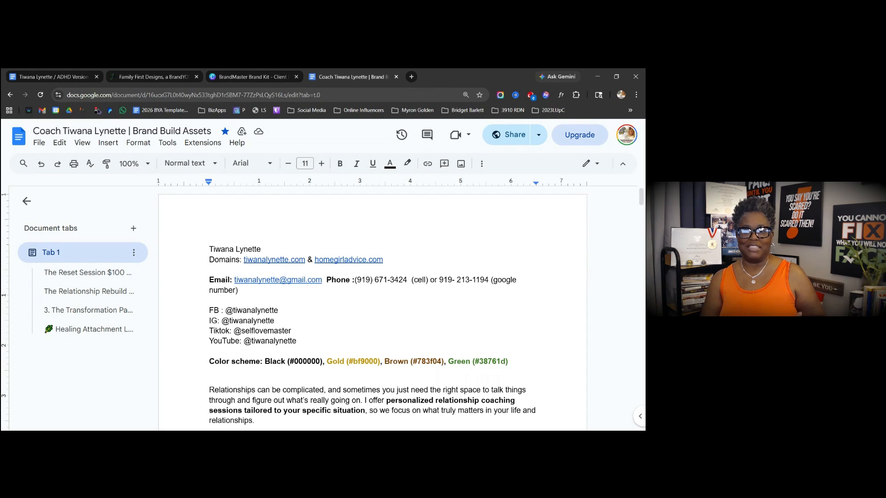
- Glance back at the ADHD Version document, then open the BrandMaster Brand Kit palettes in Canva
{"action": "left_click", "coordinate": [56, 77]}
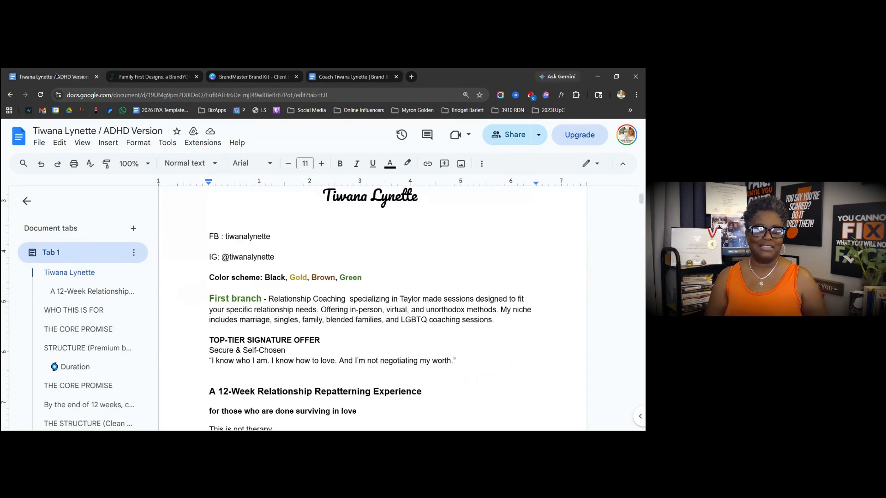
{"action": "left_click", "coordinate": [349, 80]}
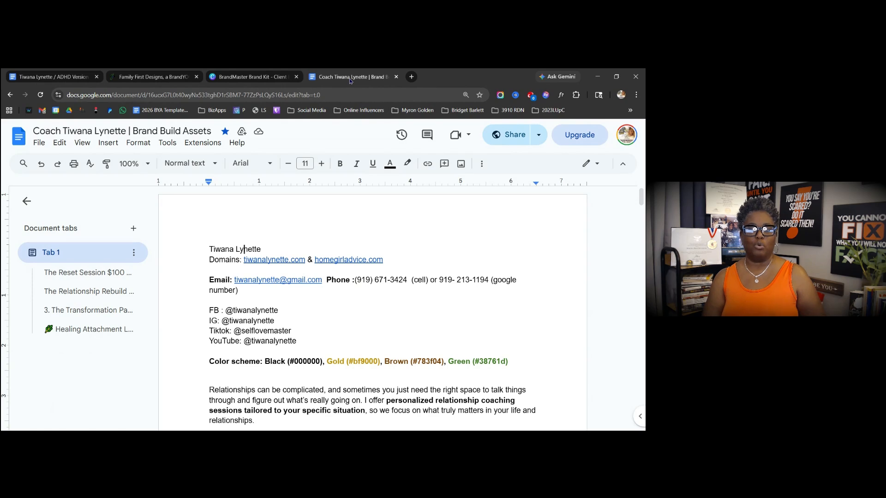
{"action": "left_click", "coordinate": [226, 79]}
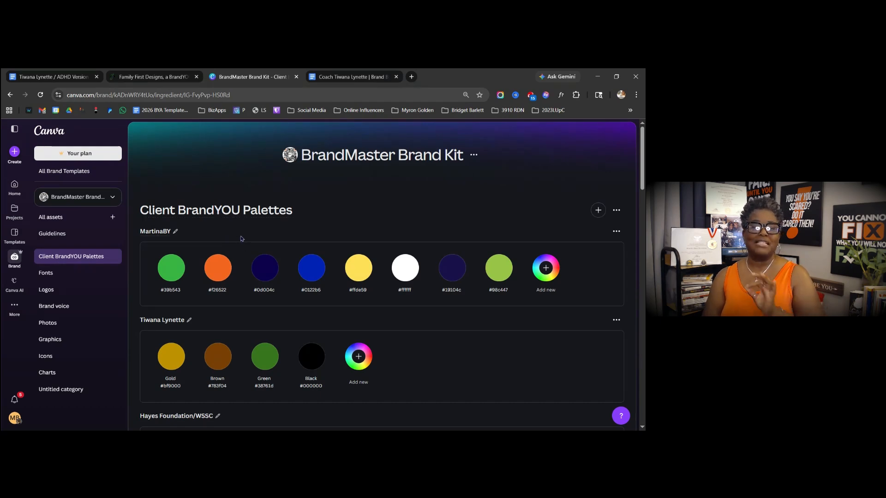
- Scroll the Client BrandYOU Palettes and select the Gold #bf9000 swatch label
{"action": "scroll", "coordinate": [241, 238], "scroll_direction": "down", "scroll_amount": 15}
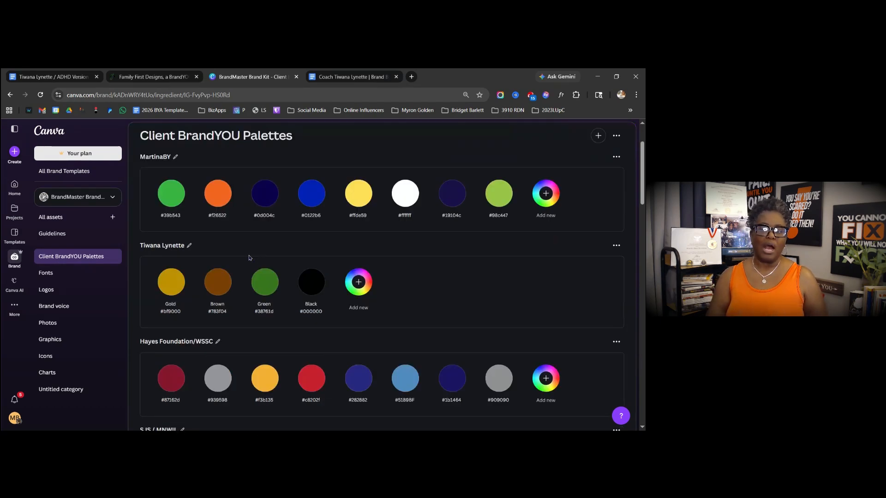
{"action": "scroll", "coordinate": [253, 256], "scroll_direction": "down", "scroll_amount": 5}
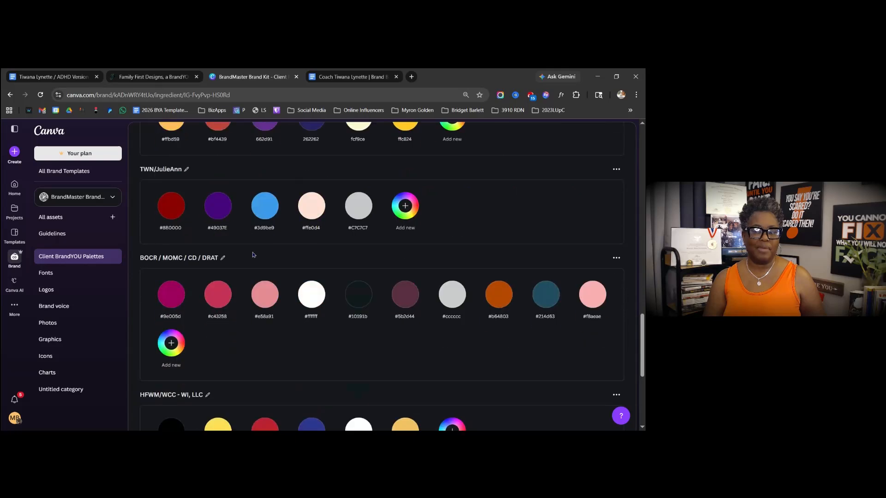
{"action": "scroll", "coordinate": [253, 256], "scroll_direction": "up", "scroll_amount": 15}
{"action": "scroll", "coordinate": [253, 255], "scroll_direction": "up", "scroll_amount": 4}
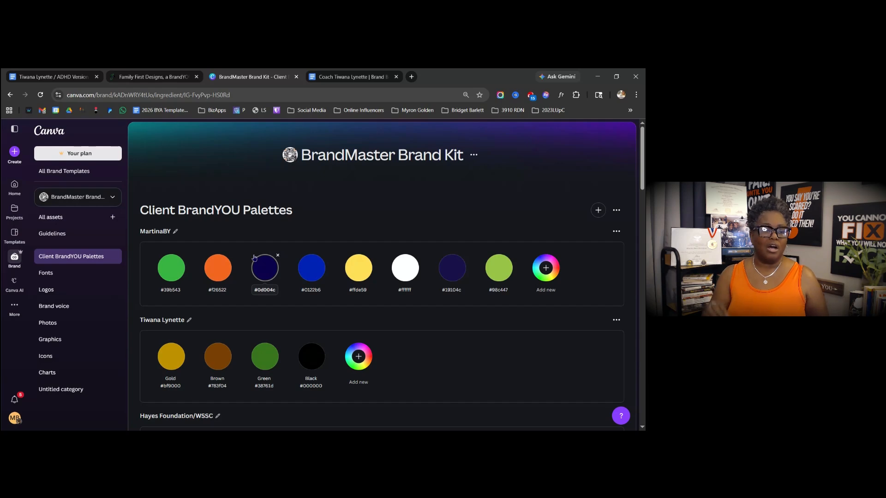
{"action": "scroll", "coordinate": [323, 286], "scroll_direction": "down", "scroll_amount": 2}
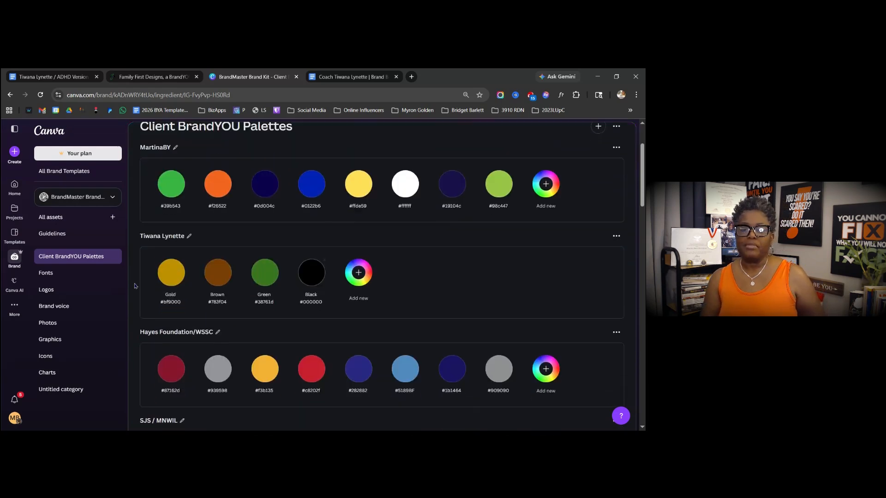
{"action": "left_click", "coordinate": [171, 305]}
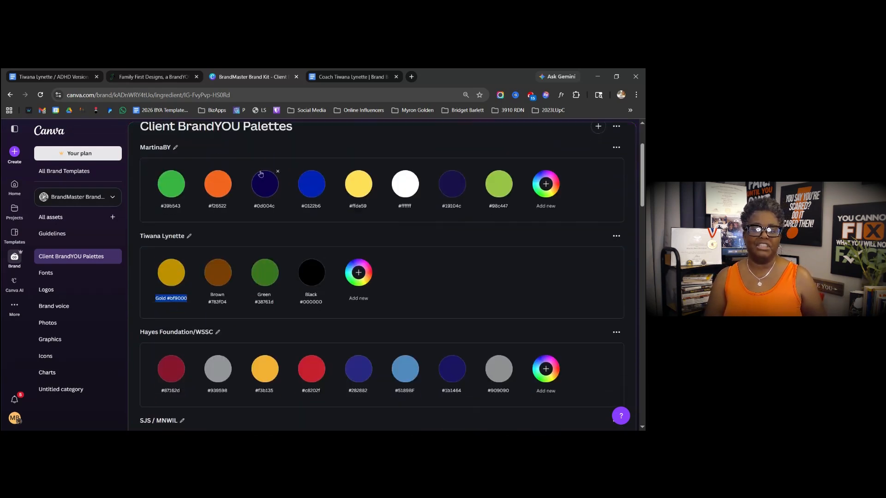
{"action": "left_click", "coordinate": [69, 78]}
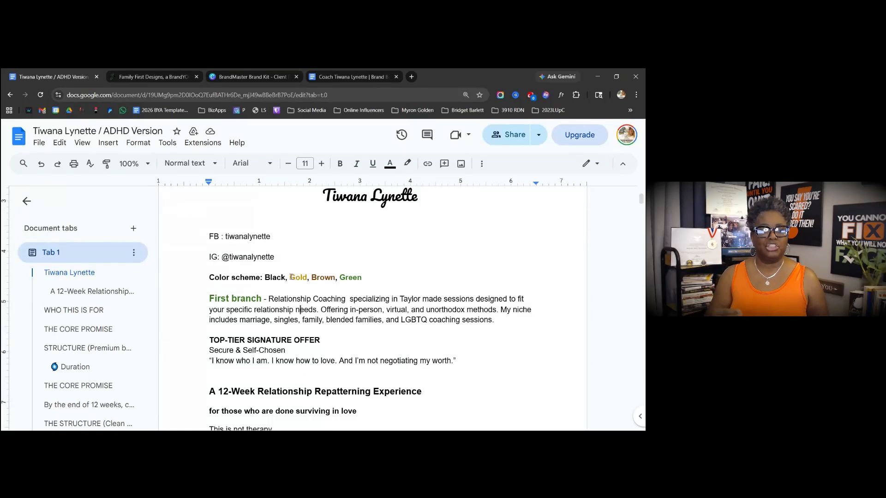
- Colour the word Gold on the colour scheme line dark yellow
{"action": "double_click", "coordinate": [294, 277]}
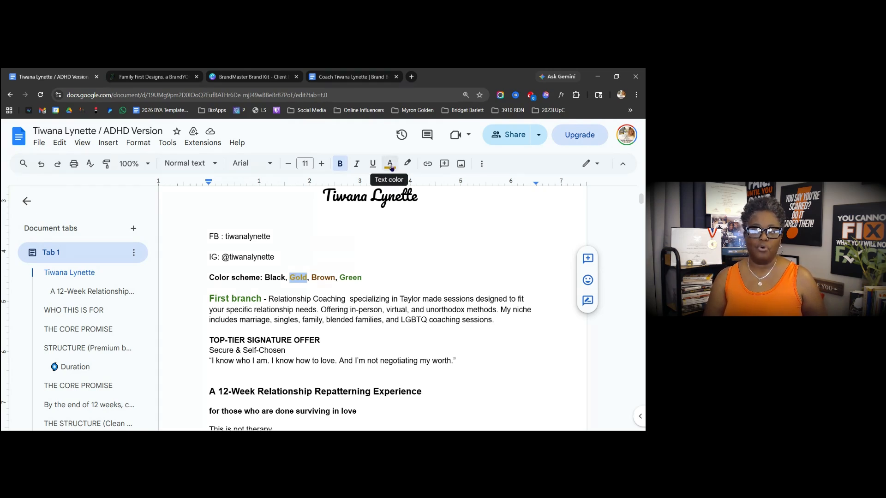
{"action": "left_click", "coordinate": [390, 165]}
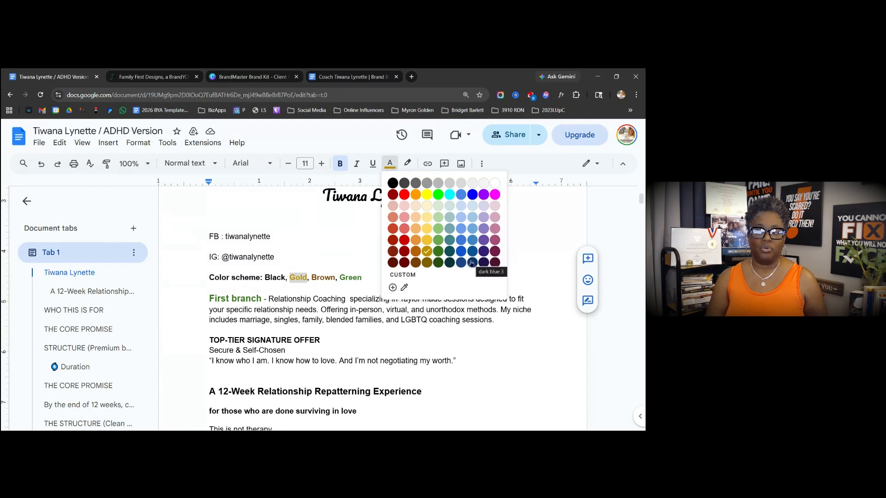
{"action": "left_click", "coordinate": [426, 252]}
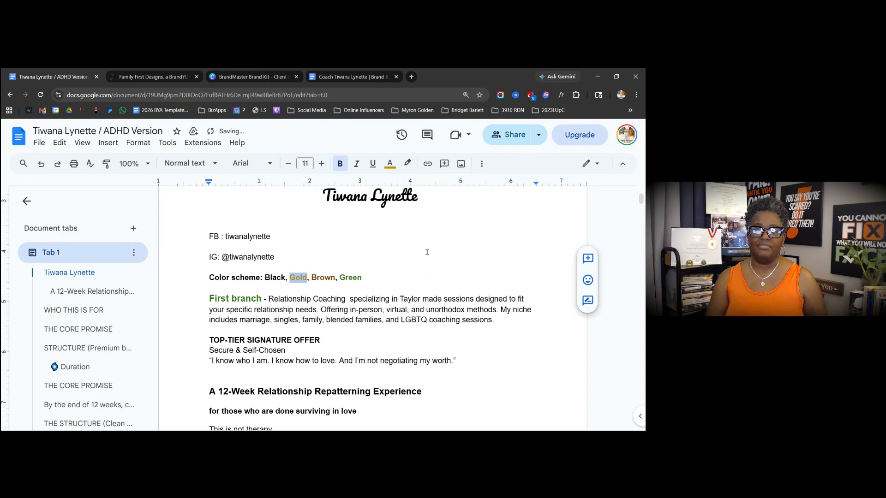
- Read the gold text colour's exact hex, #bf9000, in the custom colour picker
{"action": "left_click", "coordinate": [390, 163]}
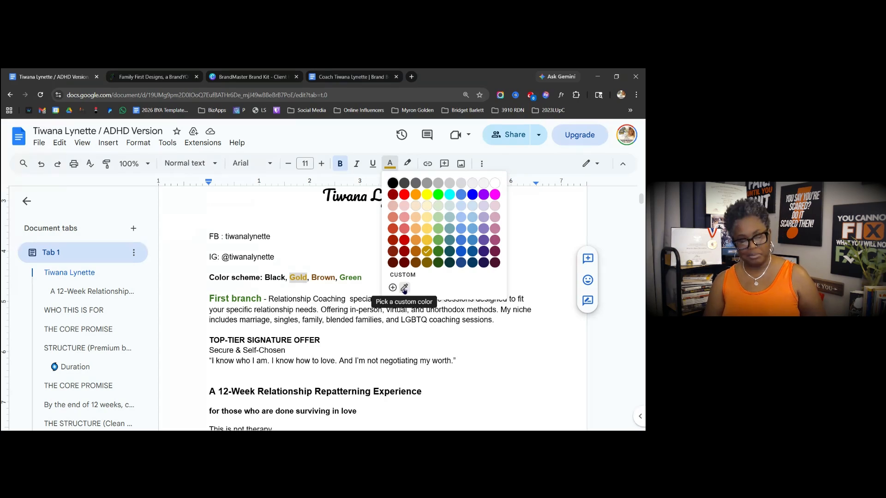
{"action": "left_click", "coordinate": [392, 288]}
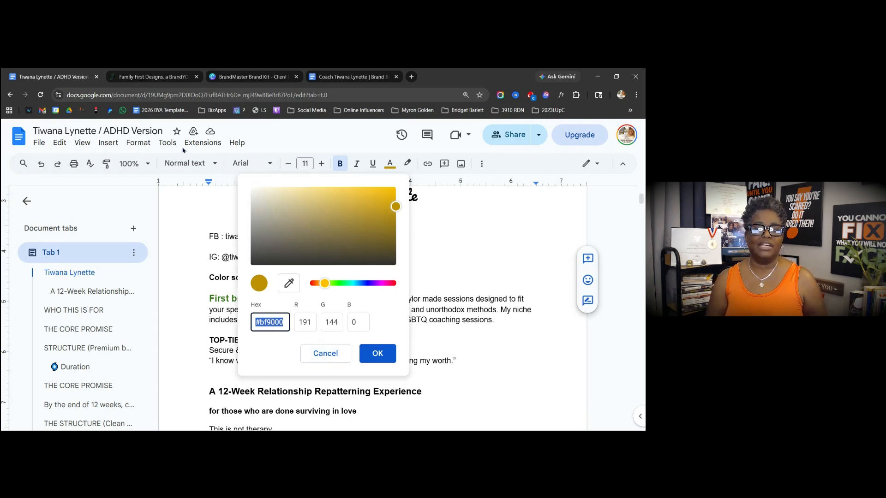
{"action": "left_click", "coordinate": [245, 79]}
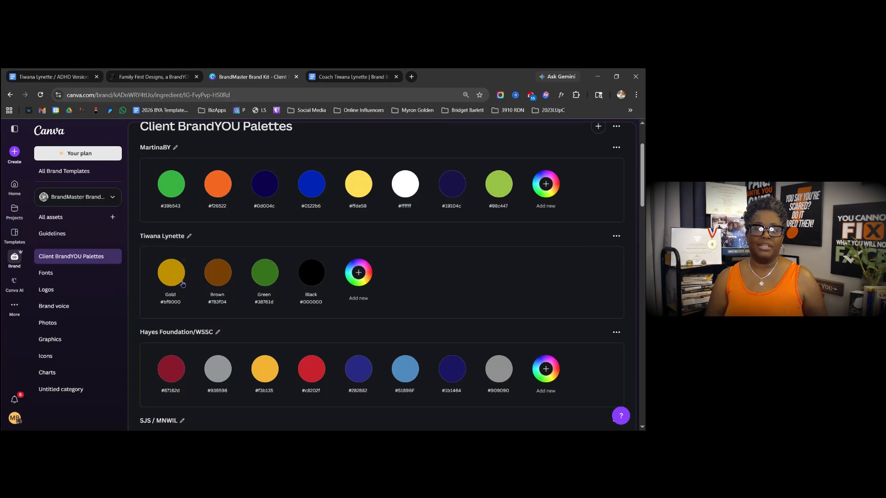
{"action": "left_click", "coordinate": [358, 273]}
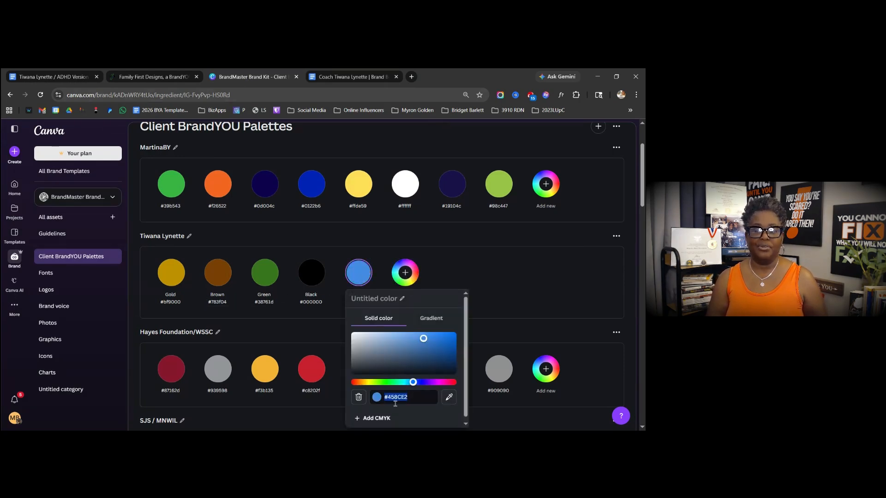
{"action": "type", "text": "#BDABAD"}
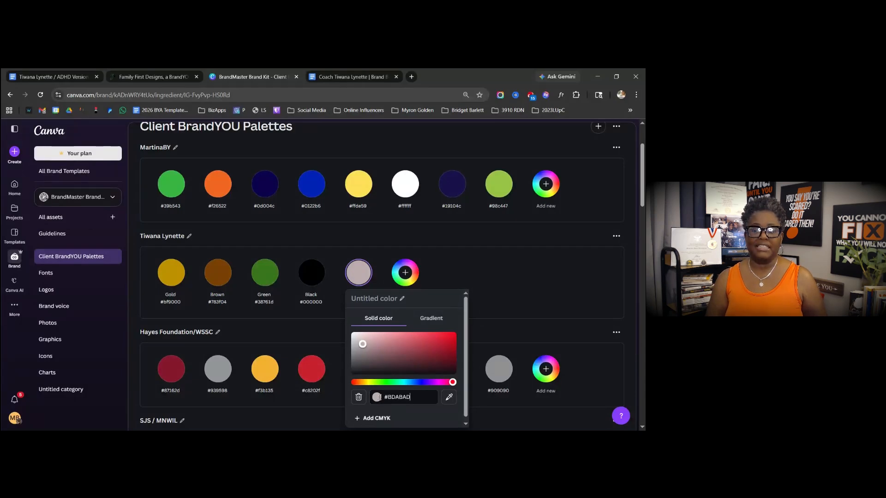
{"action": "left_click_drag", "start_coordinate": [412, 396], "coordinate": [382, 396]}
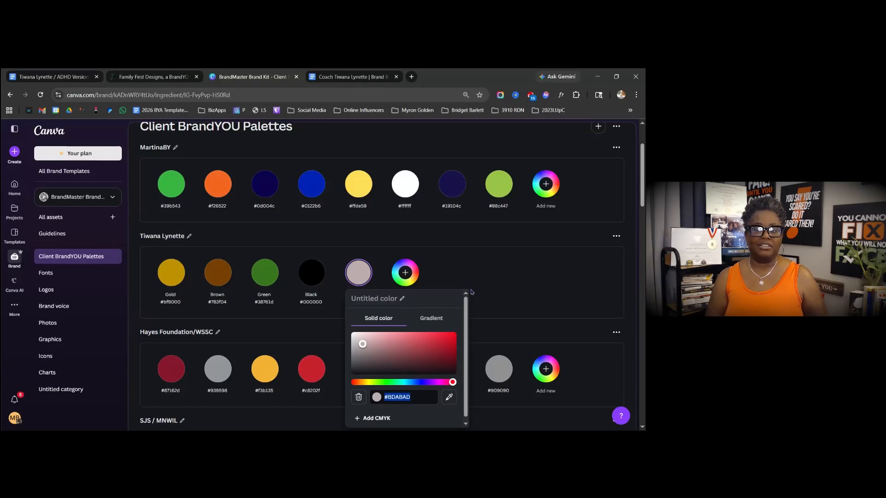
{"action": "left_click", "coordinate": [391, 263]}
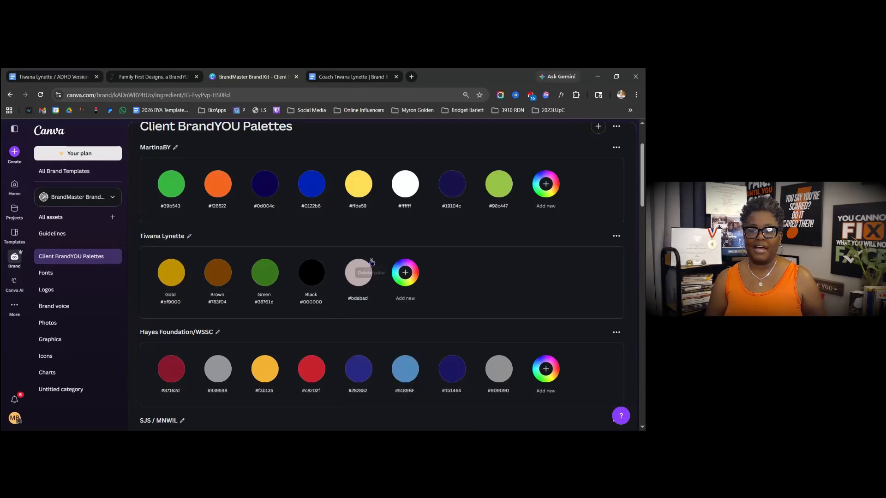
{"action": "left_click", "coordinate": [370, 262]}
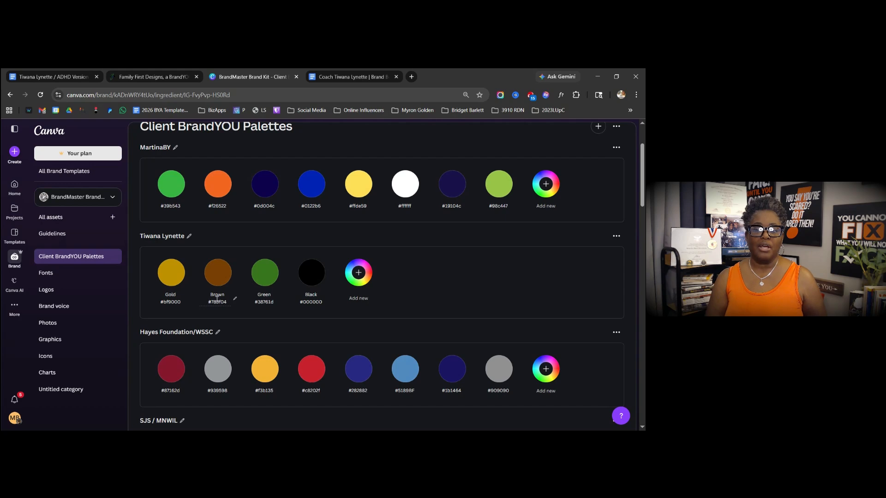
- Rename the first swatch 'Green #38761d' and the third swatch 'Gold #bf9000'
{"action": "left_click", "coordinate": [264, 302]}
{"action": "key", "text": "ctrl+c"}
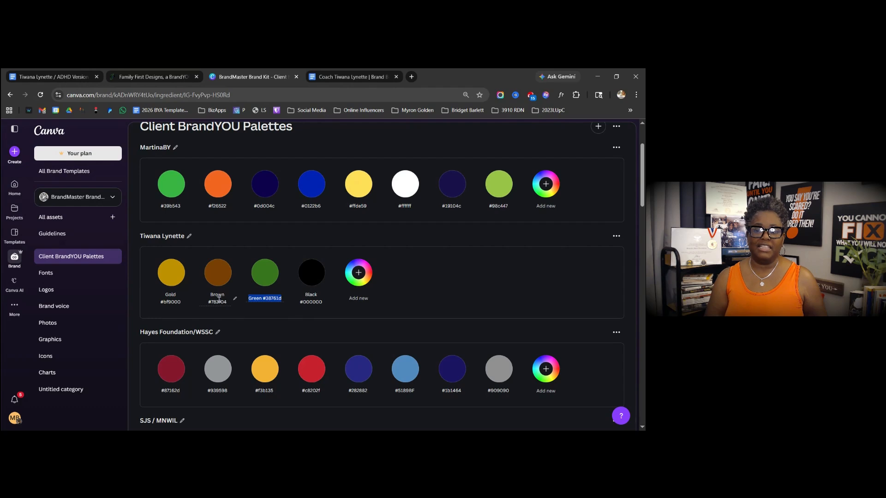
{"action": "left_click", "coordinate": [173, 302]}
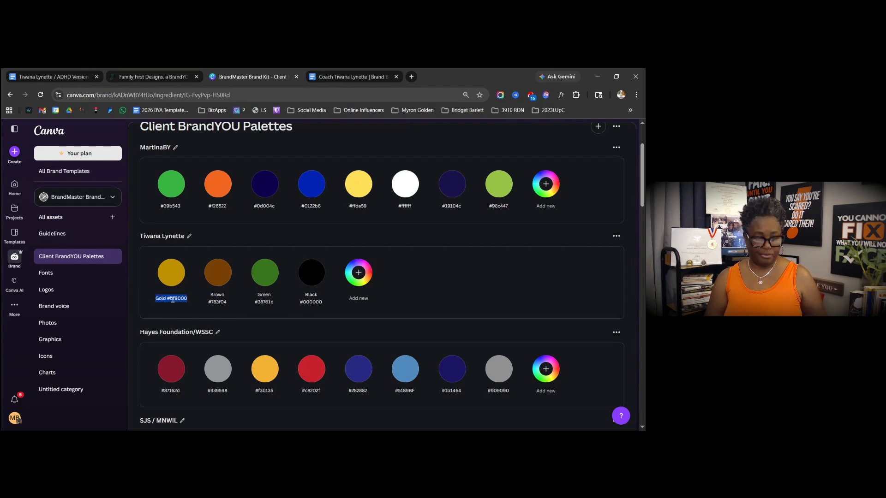
{"action": "key", "text": "Home"}
{"action": "key", "text": "ctrl+v"}
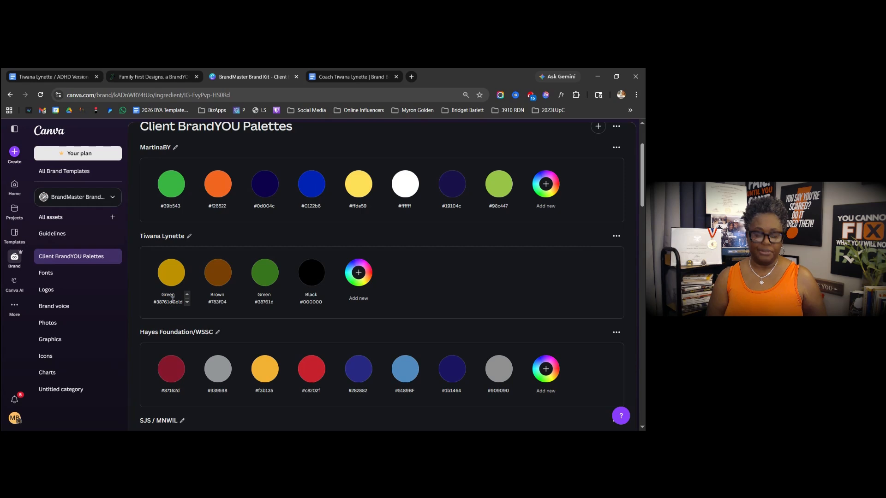
{"action": "key", "text": "ctrl+shift+End"}
{"action": "key", "text": "ctrl+c"}
{"action": "key", "text": "BackSpace"}
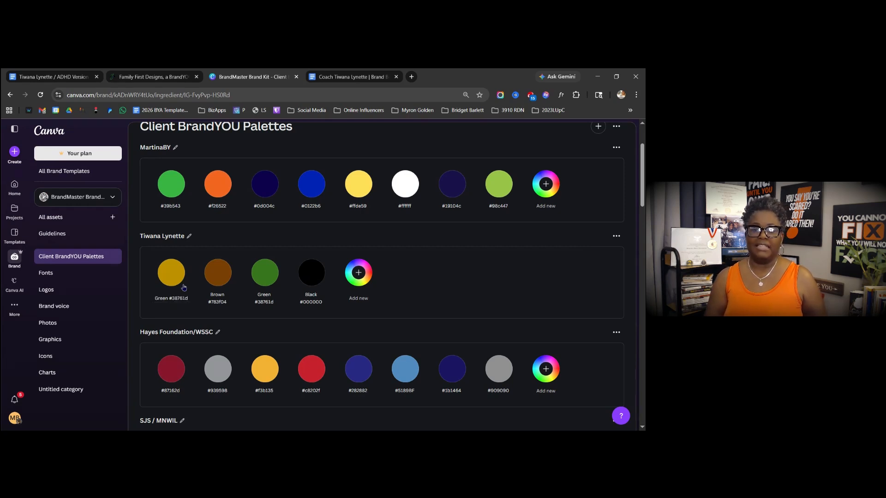
{"action": "key", "text": "Return"}
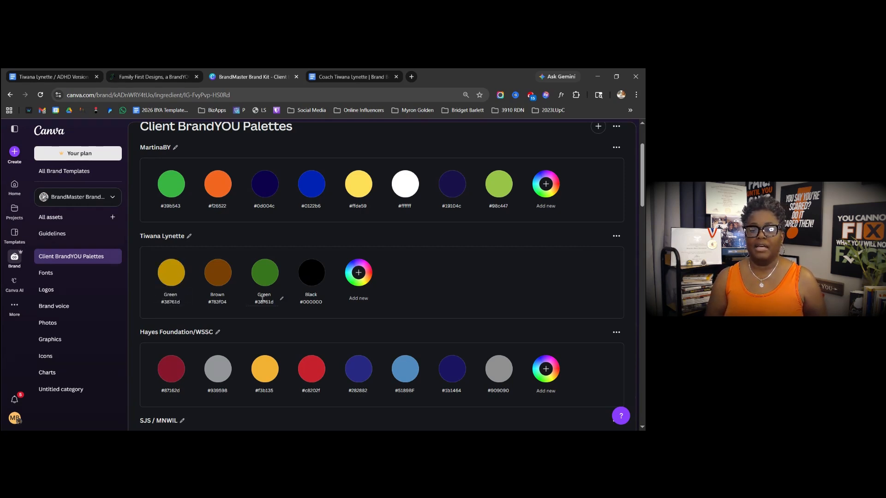
{"action": "left_click", "coordinate": [262, 299]}
{"action": "key", "text": "ctrl+v"}
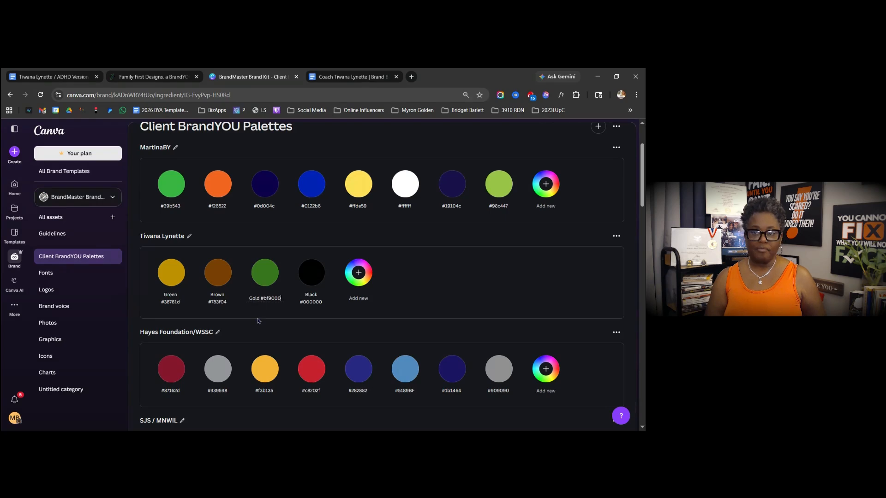
{"action": "key", "text": "Return"}
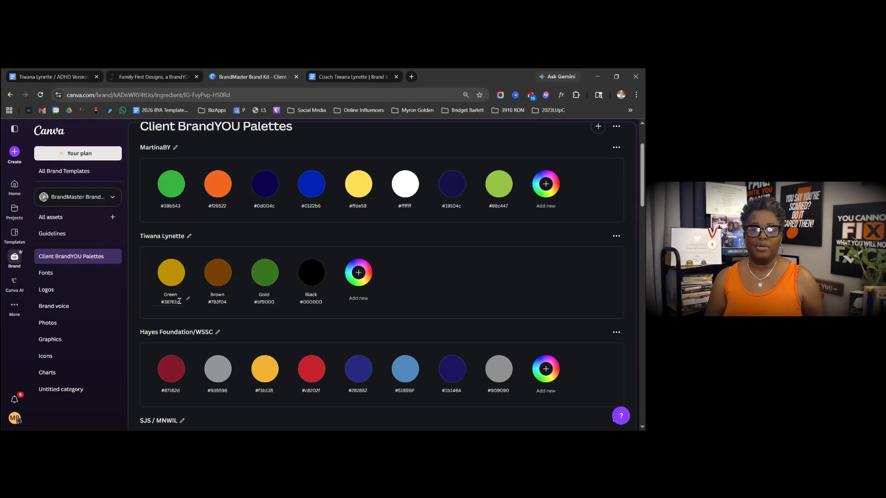
- Try changing the first swatch's colour hex to #38761D in its colour editor
{"action": "left_click", "coordinate": [157, 300]}
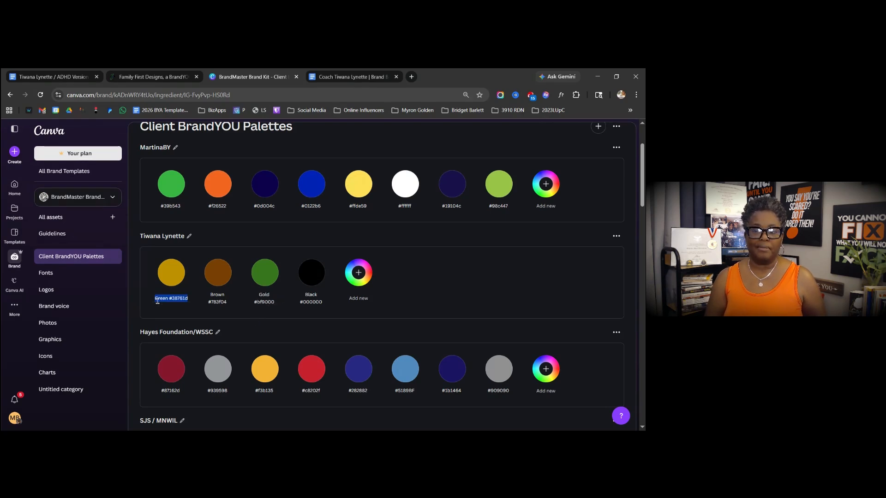
{"action": "left_click", "coordinate": [174, 278]}
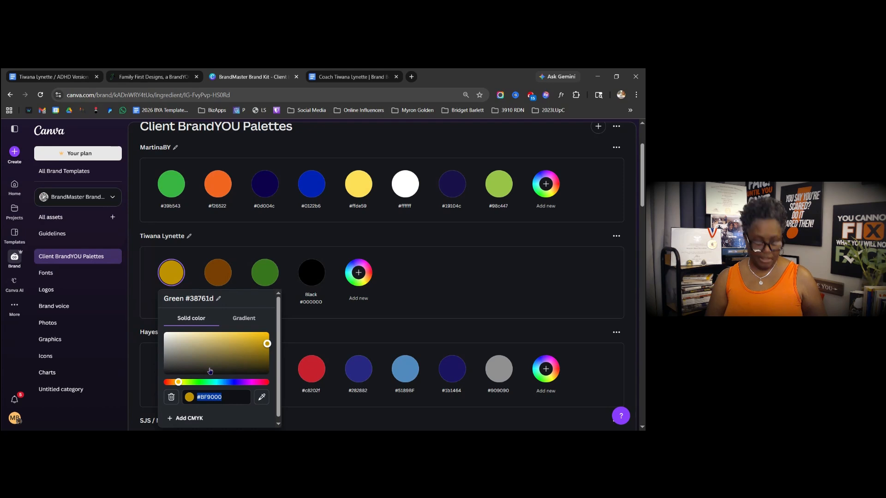
{"action": "type", "text": "#EE3876"}
{"action": "left_click", "coordinate": [226, 397]}
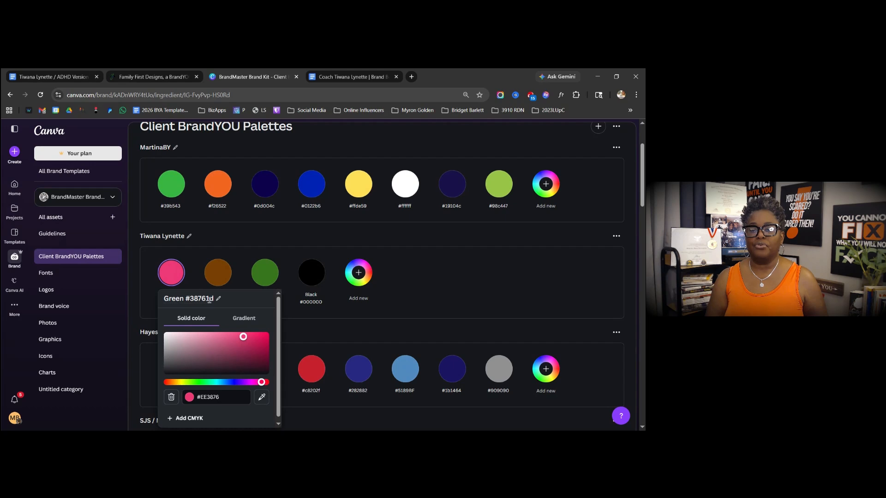
{"action": "left_click", "coordinate": [186, 298]}
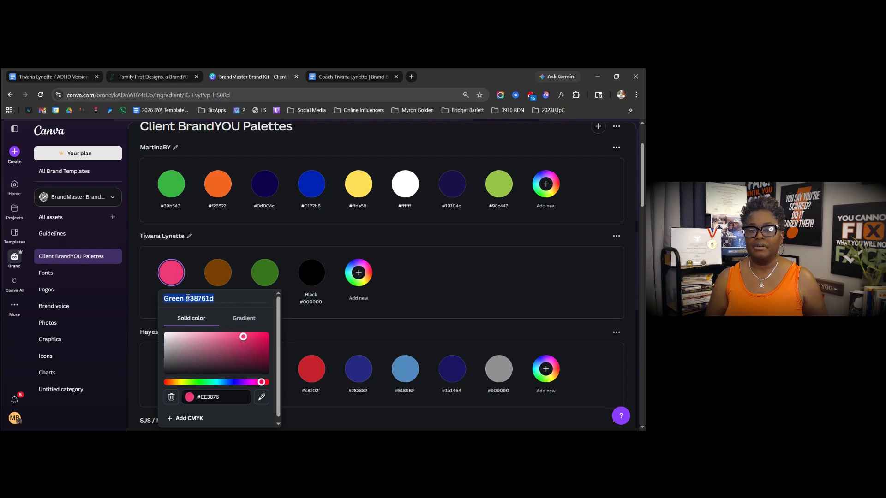
{"action": "left_click", "coordinate": [188, 298]}
{"action": "left_click", "coordinate": [191, 298]}
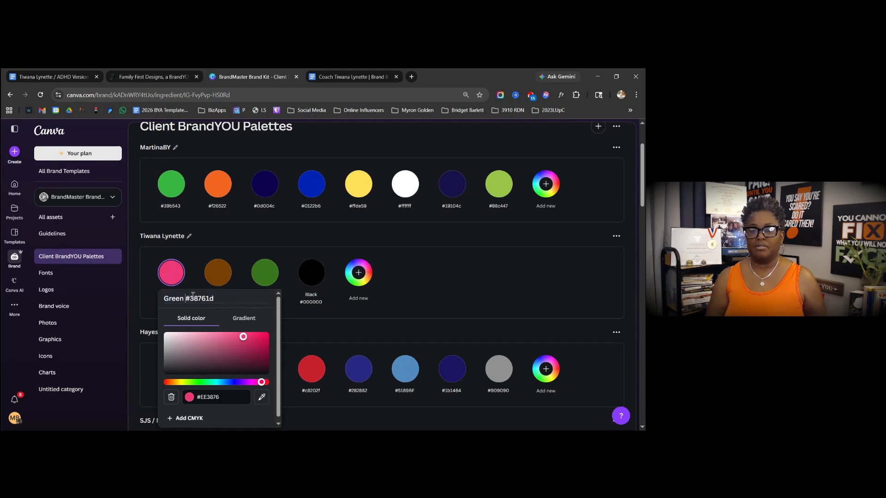
{"action": "key", "text": "shift+Right"}
{"action": "key", "text": "shift+Right"}
{"action": "key", "text": "shift+Right"}
{"action": "key", "text": "shift+Right"}
{"action": "key", "text": "shift+Right"}
{"action": "key", "text": "shift+Right"}
{"action": "key", "text": "shift+Right"}
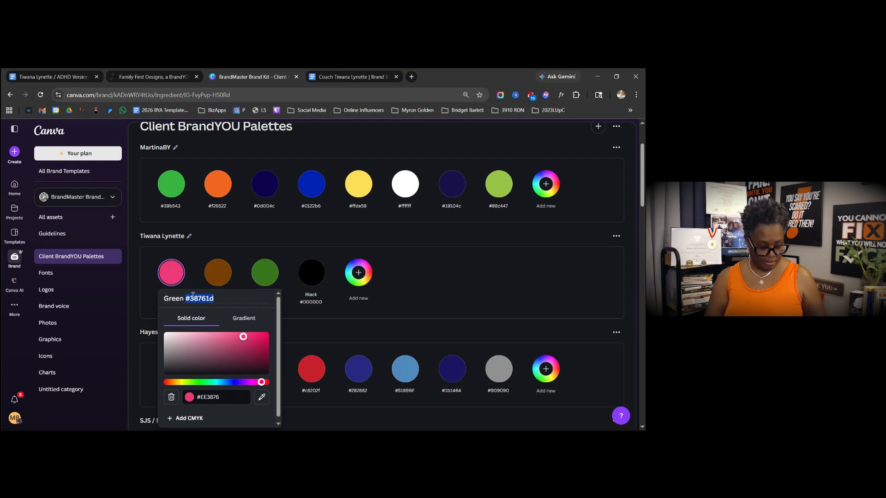
{"action": "left_click", "coordinate": [191, 397]}
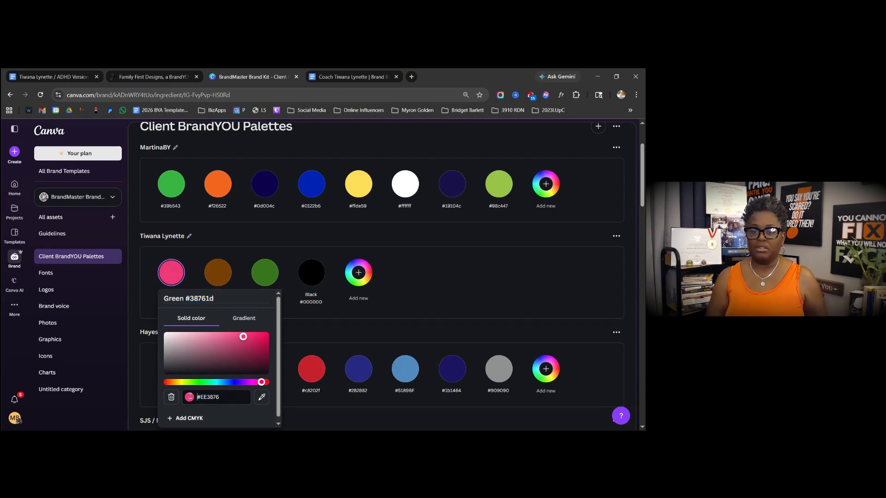
{"action": "key", "text": "ctrl+a"}
{"action": "type", "text": "#38761D"}
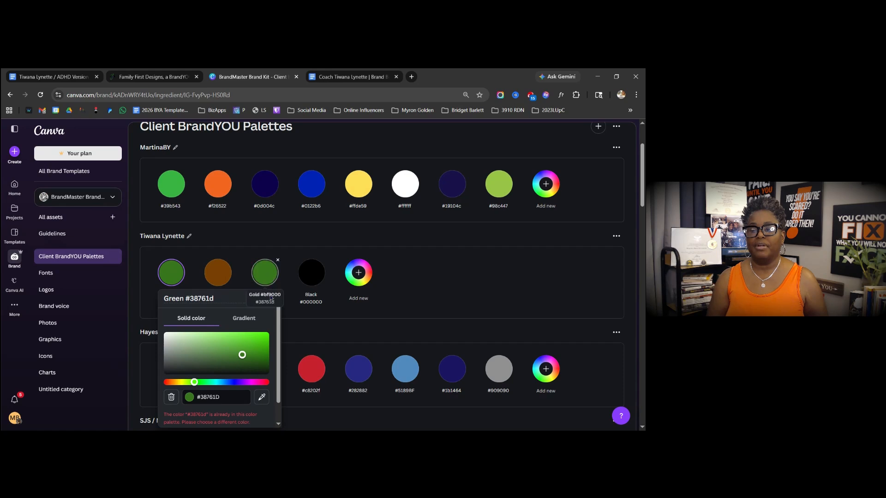
{"action": "left_click", "coordinate": [302, 294]}
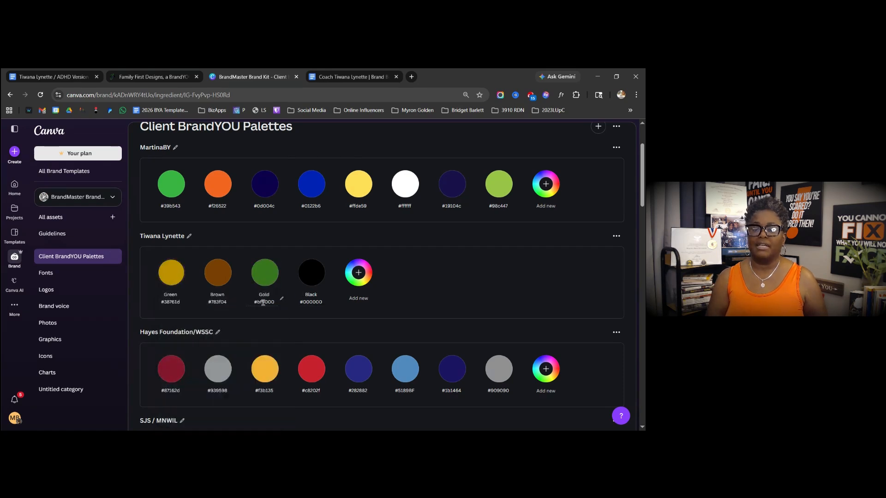
- Try setting the third swatch's colour to bf9000; Canva rejects it as a duplicate
{"action": "left_click", "coordinate": [265, 298]}
{"action": "left_click", "coordinate": [263, 298]}
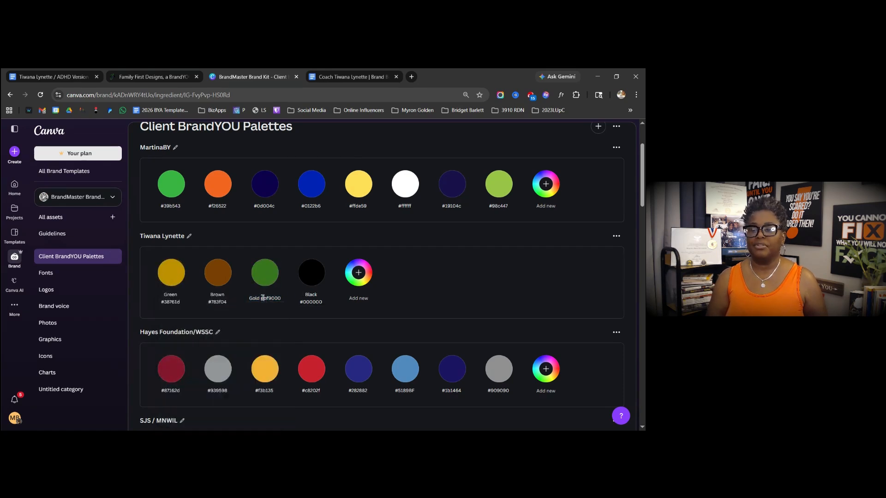
{"action": "left_click_drag", "start_coordinate": [263, 298], "coordinate": [283, 298]}
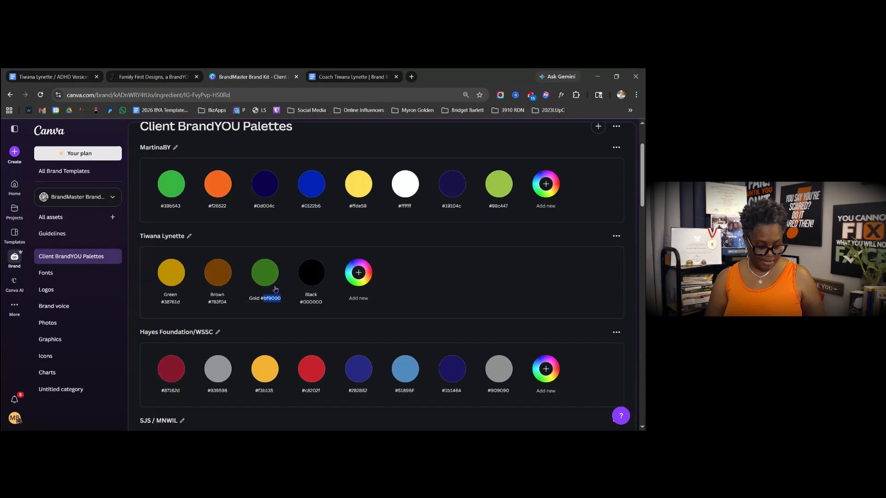
{"action": "left_click", "coordinate": [254, 300]}
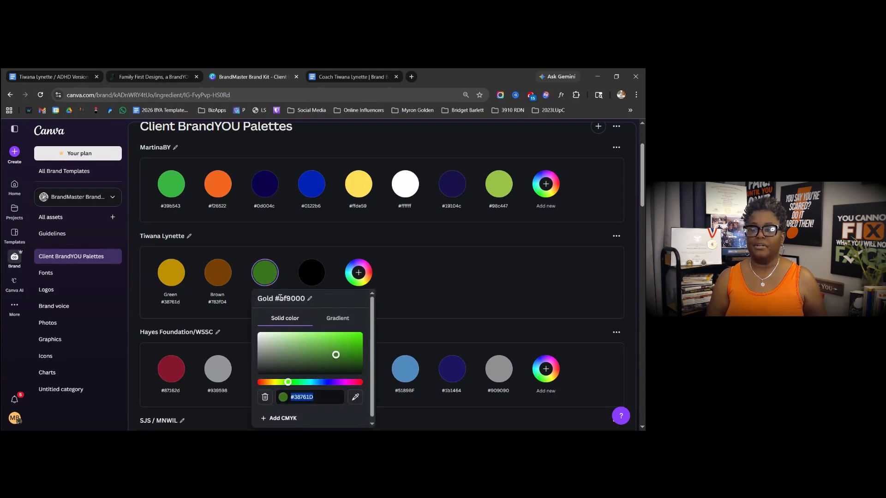
{"action": "type", "text": "bf9000"}
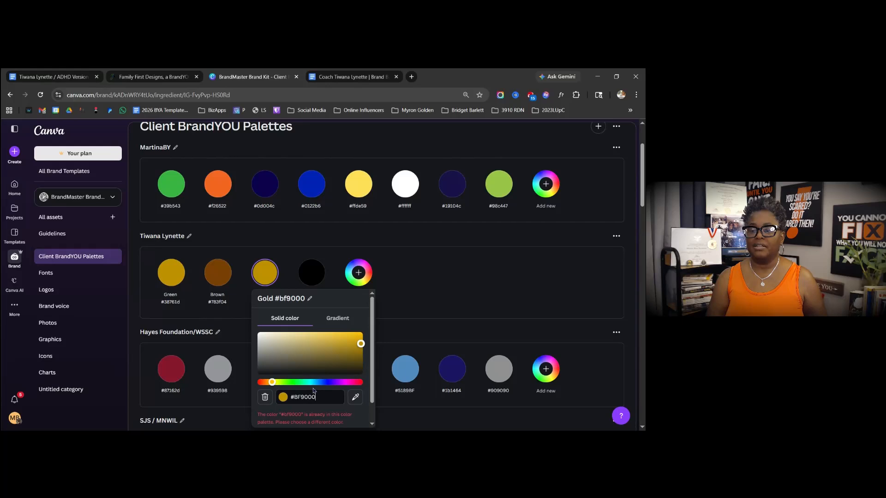
{"action": "key", "text": "Return"}
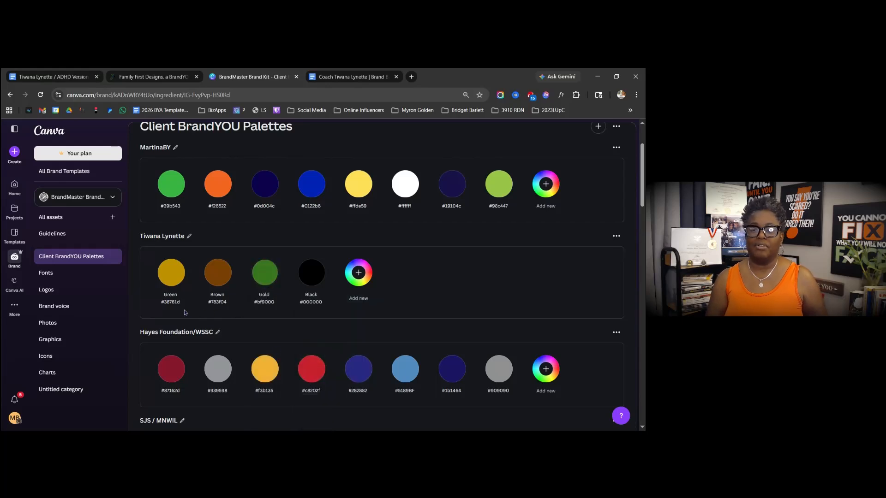
- Attempt again to paste 38761D as the first swatch's hex, undoing an accidental name edit
{"action": "left_click", "coordinate": [170, 282]}
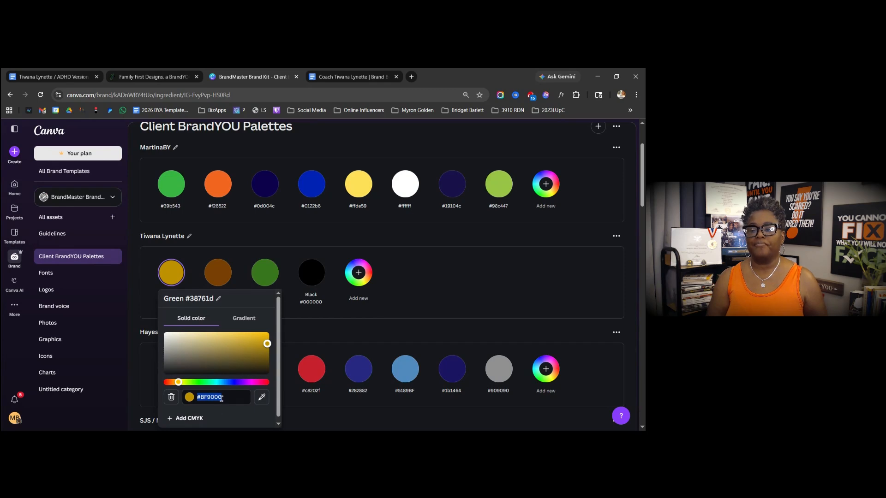
{"action": "left_click", "coordinate": [189, 297]}
{"action": "left_click_drag", "start_coordinate": [189, 297], "coordinate": [224, 298]}
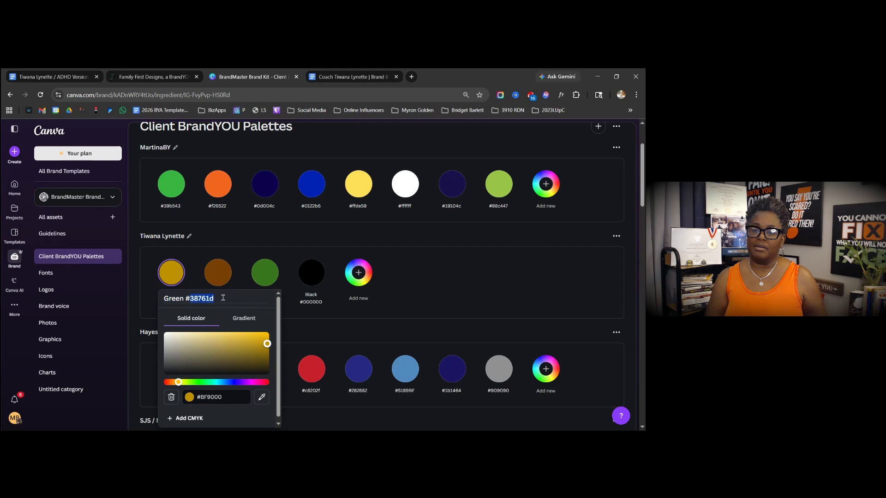
{"action": "type", "text": "#bf9000"}
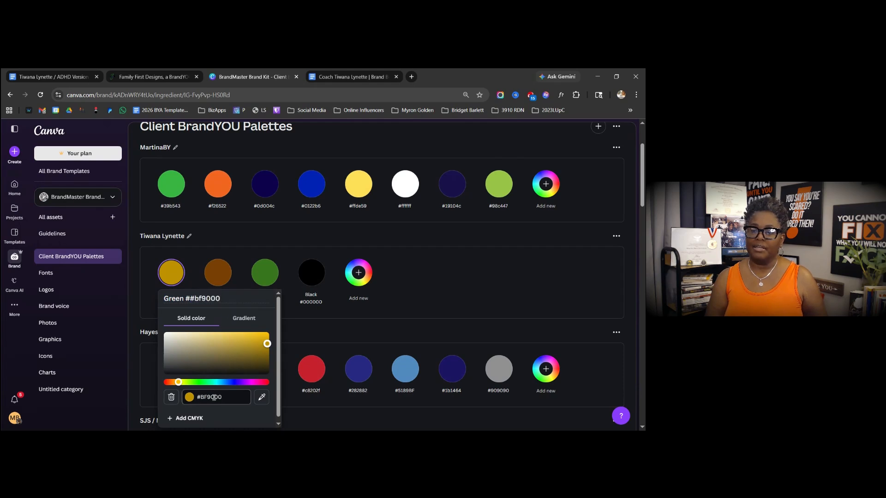
{"action": "key", "text": "ctrl+z"}
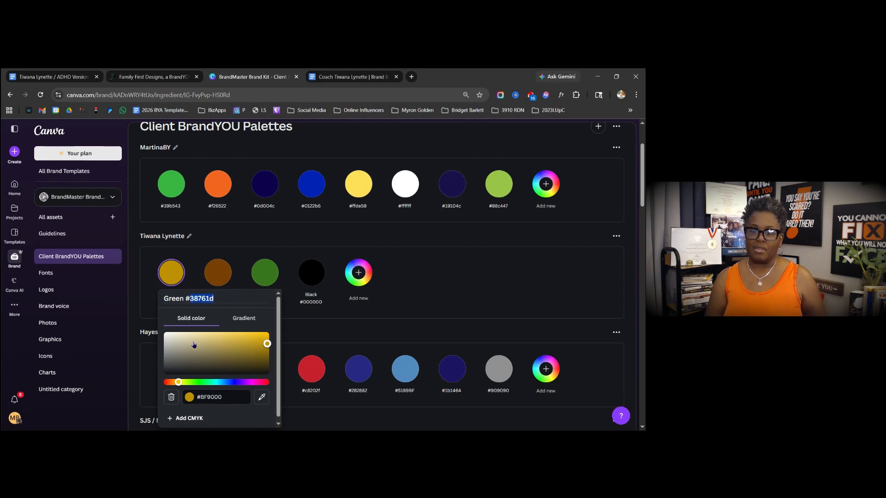
{"action": "left_click", "coordinate": [207, 397]}
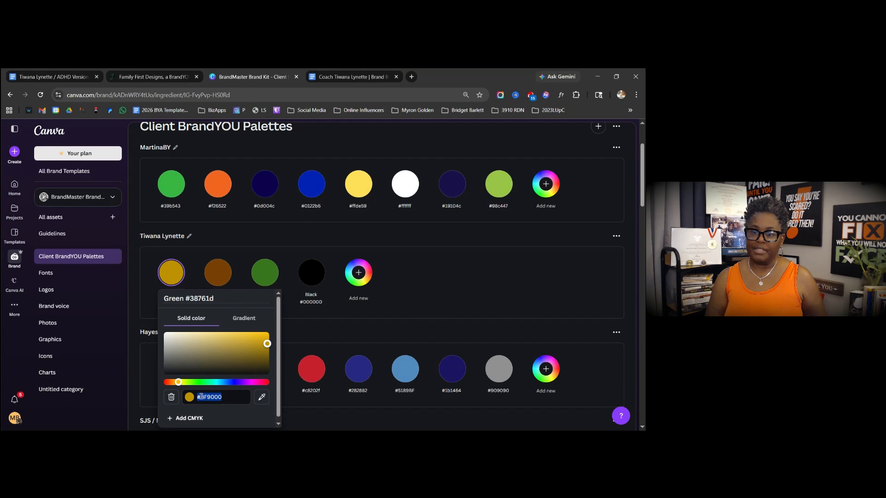
{"action": "left_click", "coordinate": [200, 397]}
{"action": "left_click_drag", "start_coordinate": [200, 397], "coordinate": [228, 396]}
{"action": "type", "text": "38761D"}
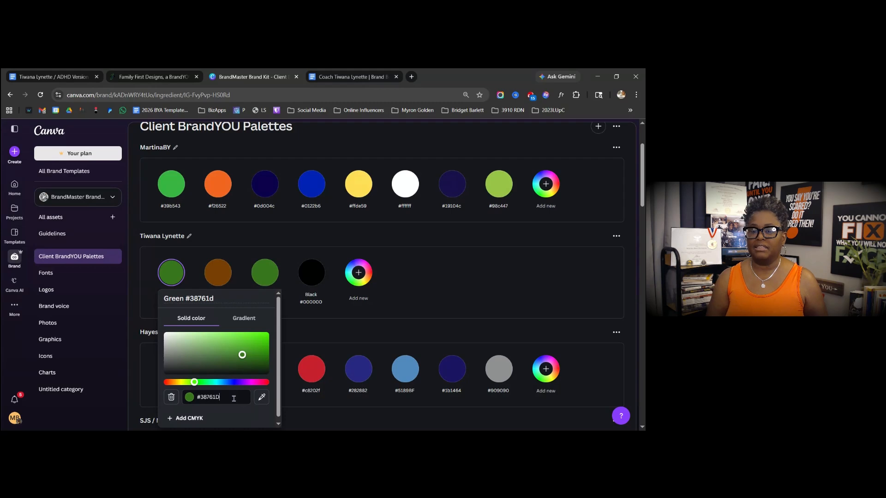
{"action": "left_click", "coordinate": [296, 271]}
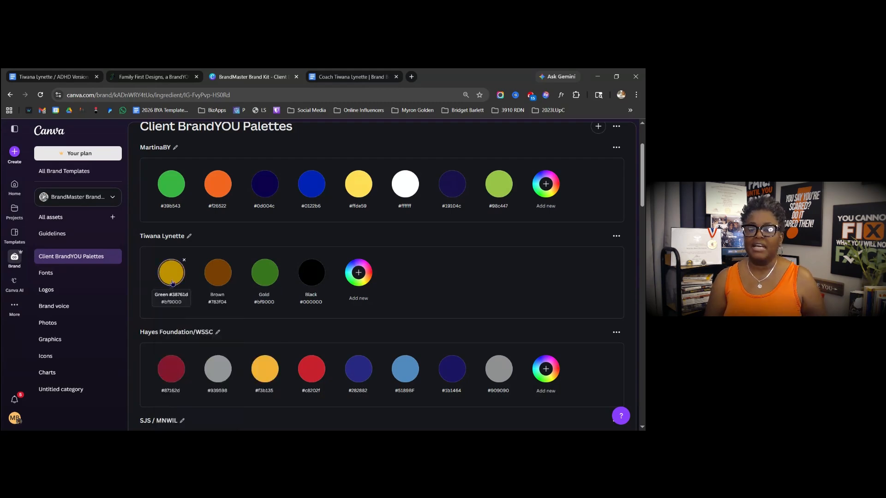
- Darken the first swatch to olive #876703; a retried green #38761D is discarded as duplicate
{"action": "left_click", "coordinate": [171, 281]}
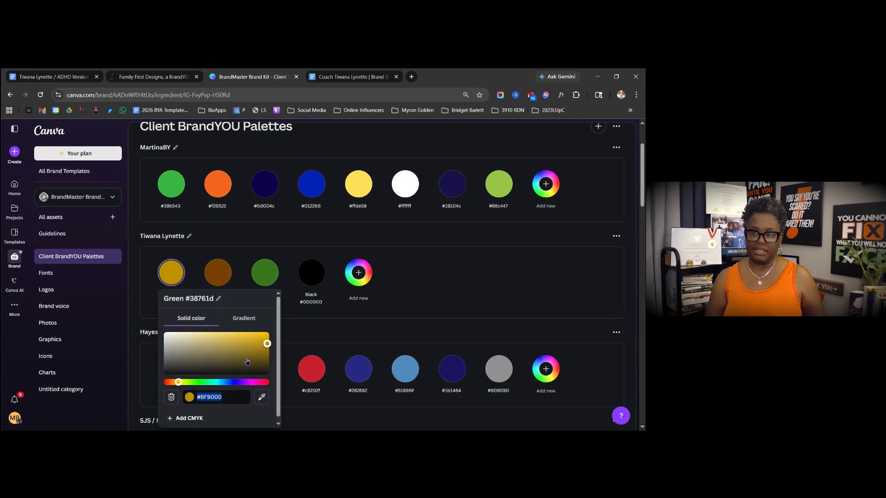
{"action": "left_click", "coordinate": [264, 352]}
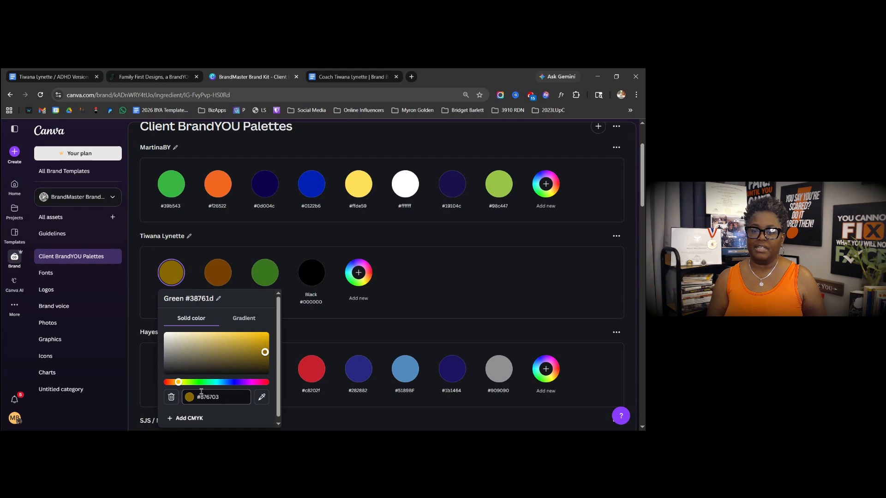
{"action": "key", "text": "Escape"}
{"action": "left_click", "coordinate": [171, 298]}
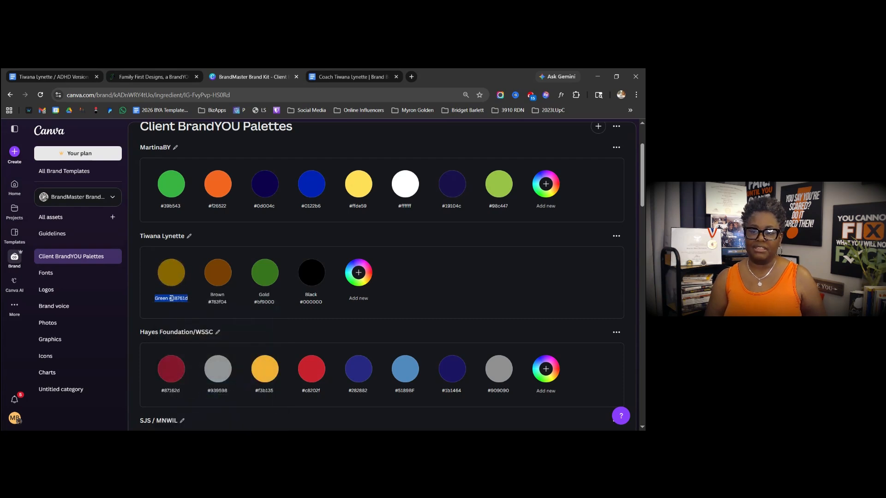
{"action": "left_click", "coordinate": [171, 272]}
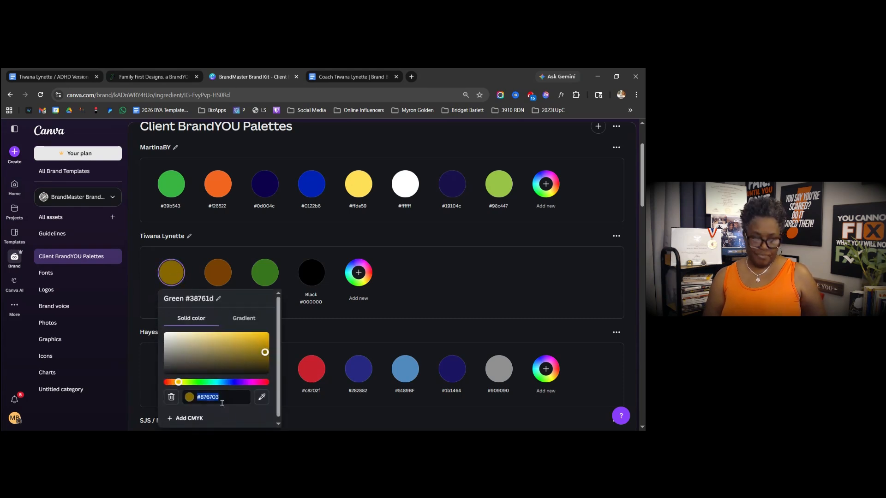
{"action": "type", "text": "#38761D"}
{"action": "key", "text": "Escape"}
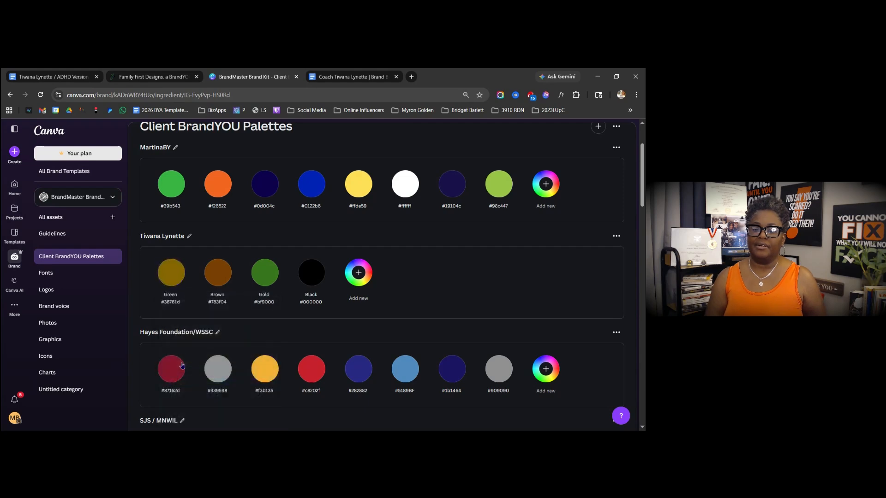
- Check the first swatch's name and the third swatch's colour editor, leaving both unchanged
{"action": "left_click", "coordinate": [174, 284]}
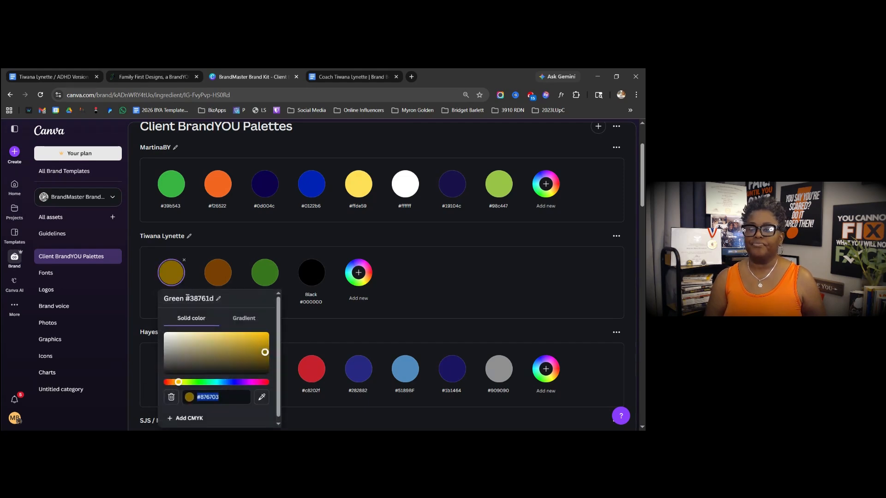
{"action": "left_click", "coordinate": [193, 299]}
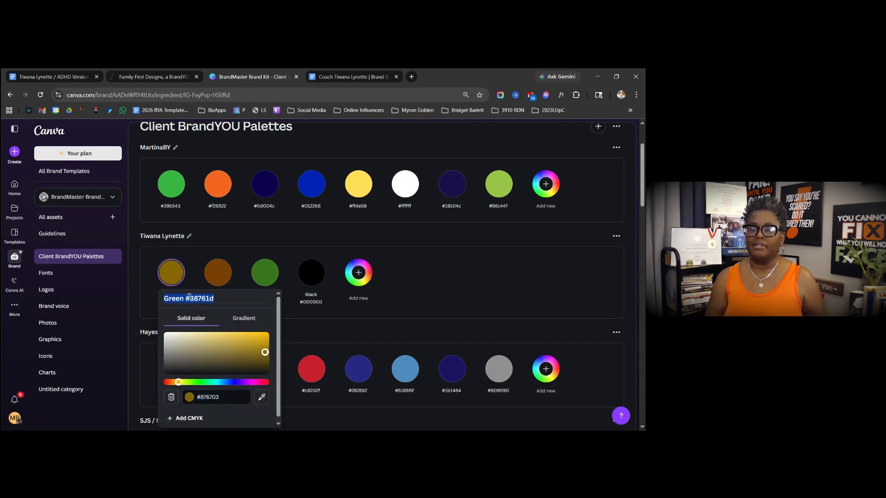
{"action": "left_click", "coordinate": [214, 298]}
{"action": "left_click", "coordinate": [265, 273]}
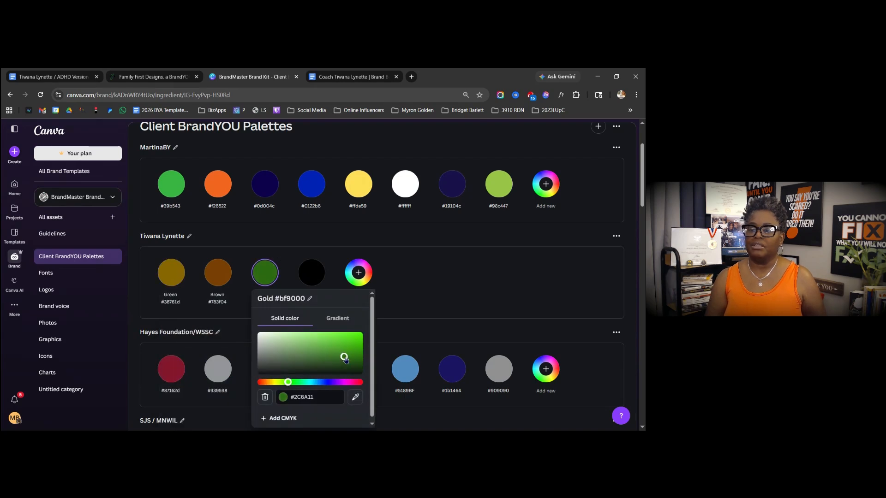
{"action": "key", "text": "Escape"}
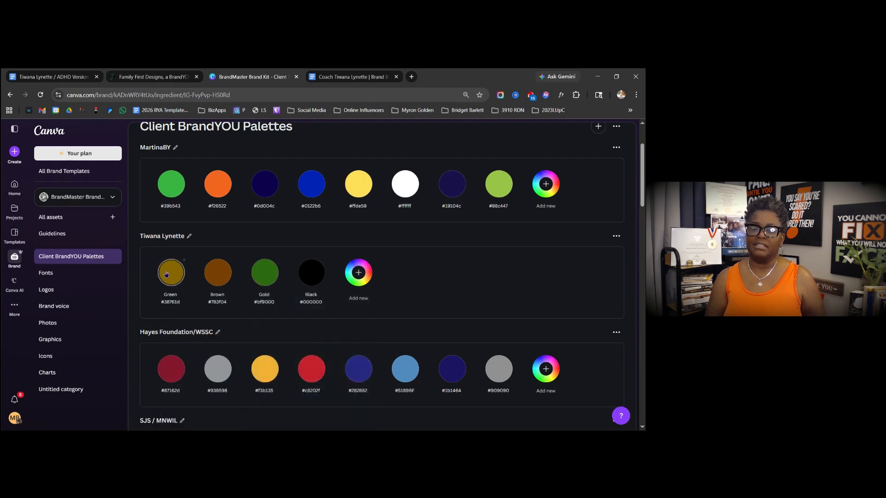
- Set the first swatch's colour to green #38761D
{"action": "left_click", "coordinate": [172, 273]}
{"action": "type", "text": "#38761D"}
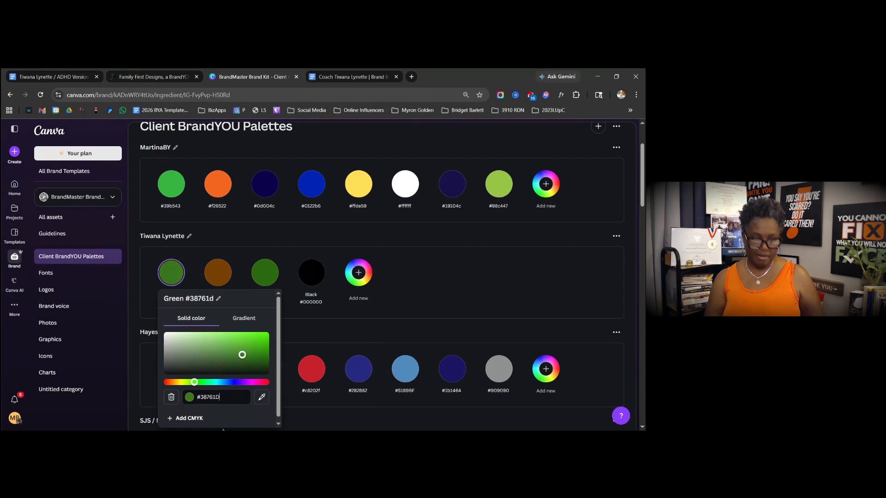
{"action": "key", "text": "Escape"}
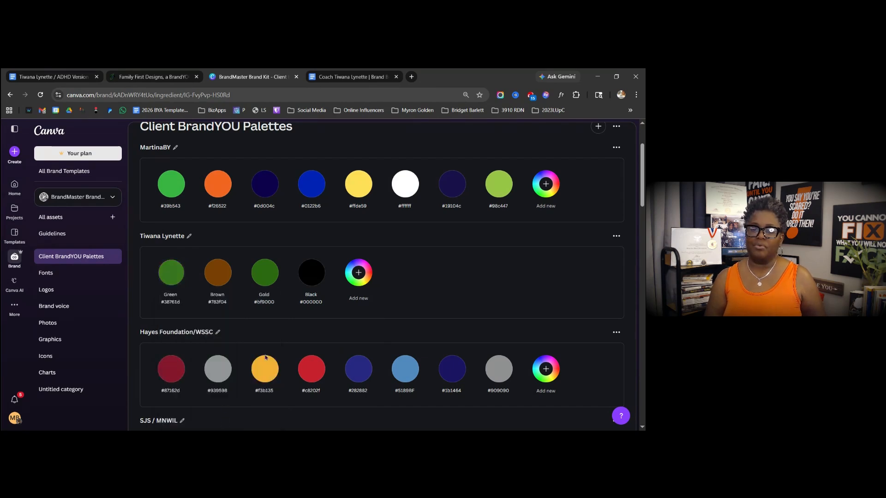
- Set the Gold swatch's colour to gold #bf9000
{"action": "left_click", "coordinate": [268, 299]}
{"action": "left_click", "coordinate": [269, 299]}
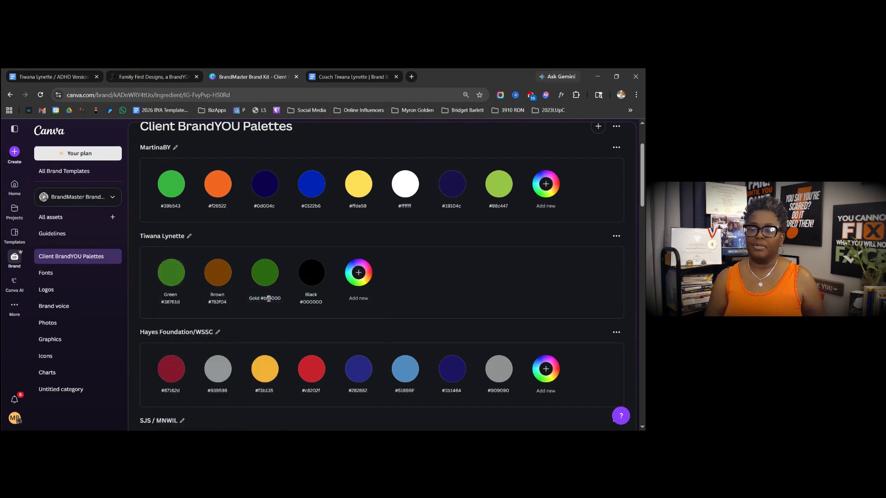
{"action": "left_click_drag", "start_coordinate": [263, 299], "coordinate": [287, 301]}
{"action": "key", "text": "ctrl+c"}
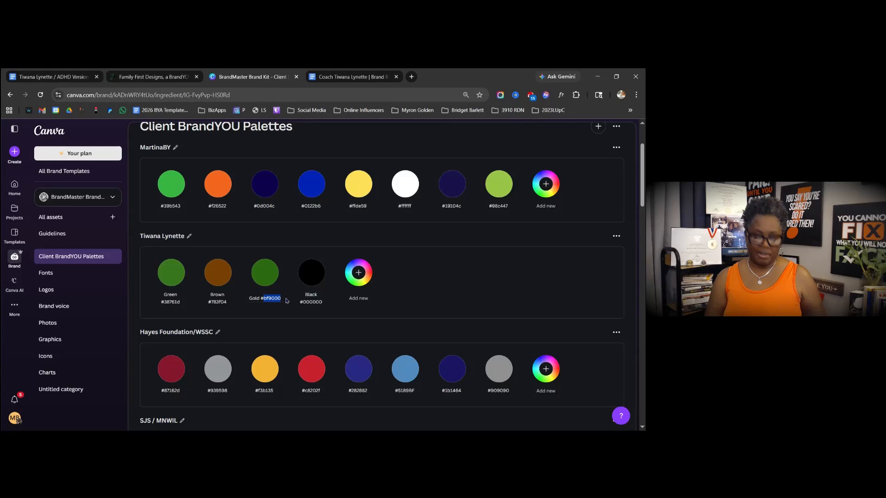
{"action": "left_click", "coordinate": [289, 303]}
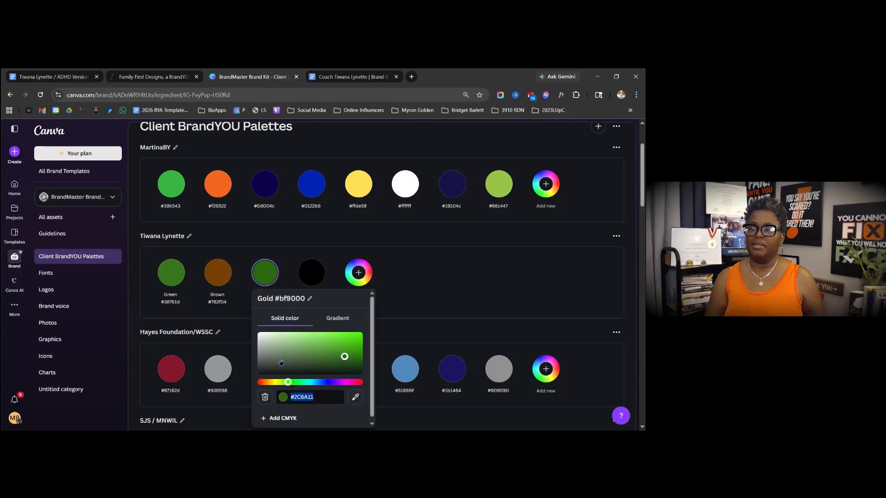
{"action": "key", "text": "ctrl+v"}
{"action": "key", "text": "Escape"}
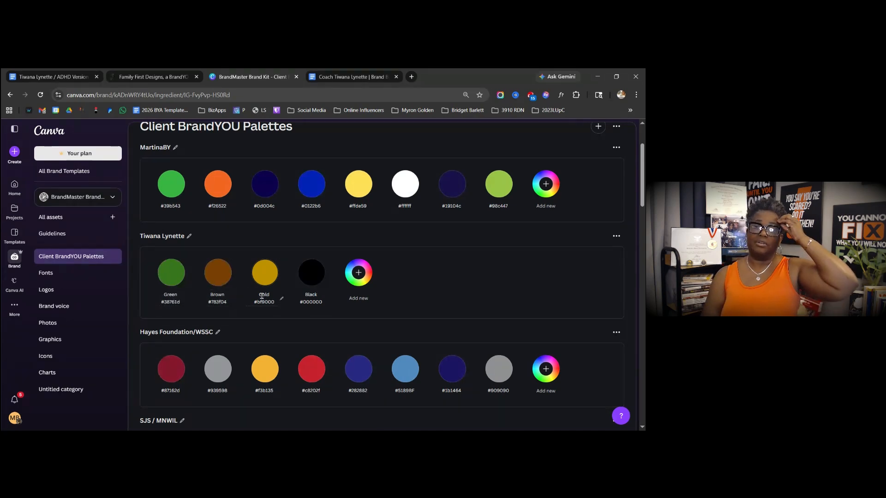
- In a new tab, open the client's Brand-Guide PDF from Laptop Transfers > client folder > BrandYOU Consults
{"action": "left_click", "coordinate": [411, 76]}
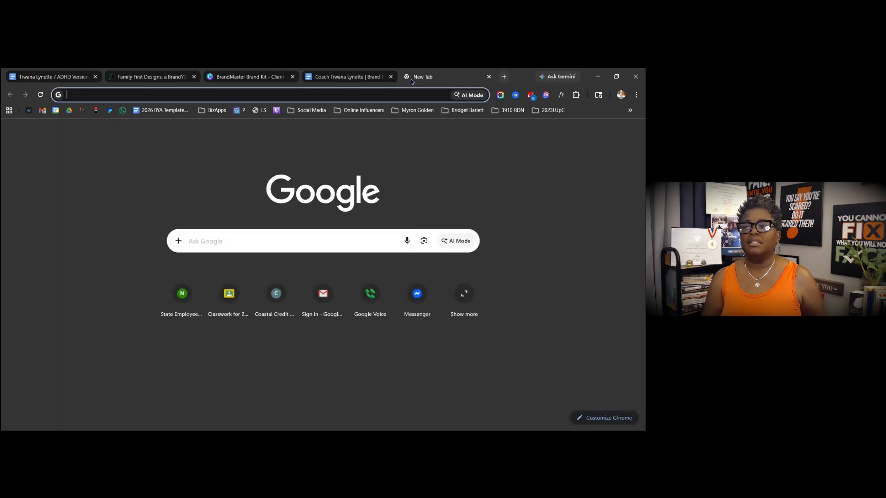
{"action": "left_click", "coordinate": [178, 241]}
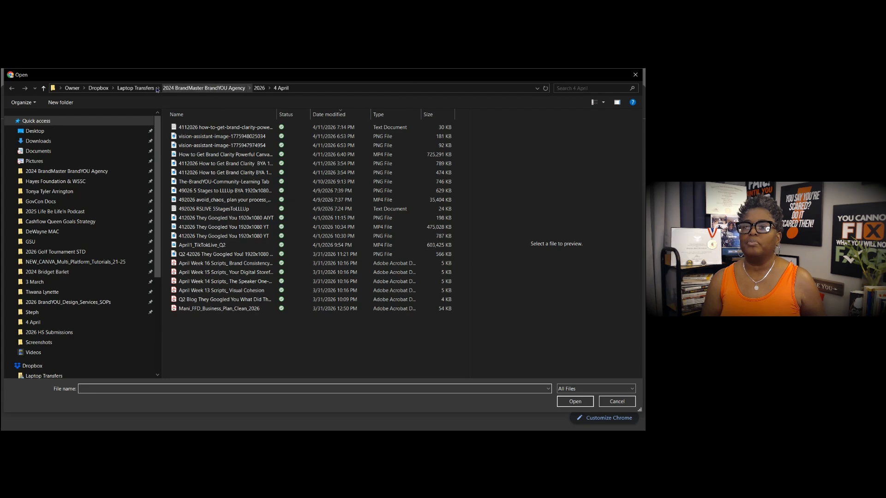
{"action": "left_click", "coordinate": [135, 88]}
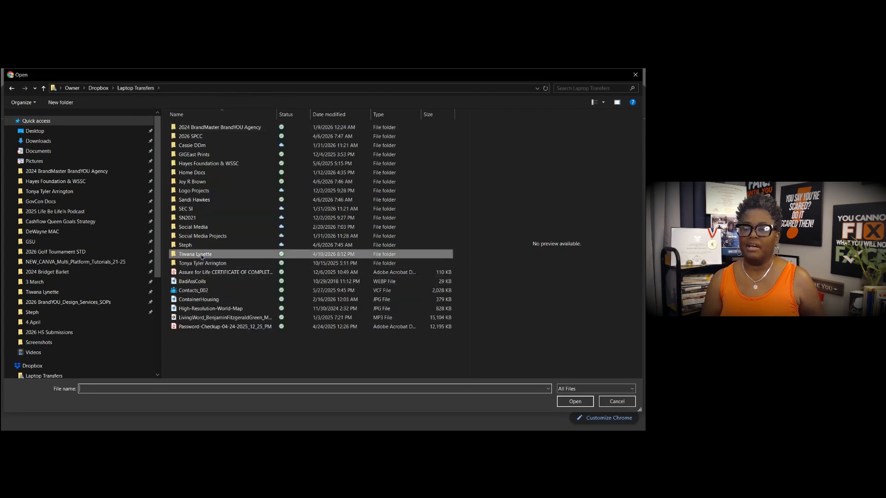
{"action": "double_click", "coordinate": [202, 254]}
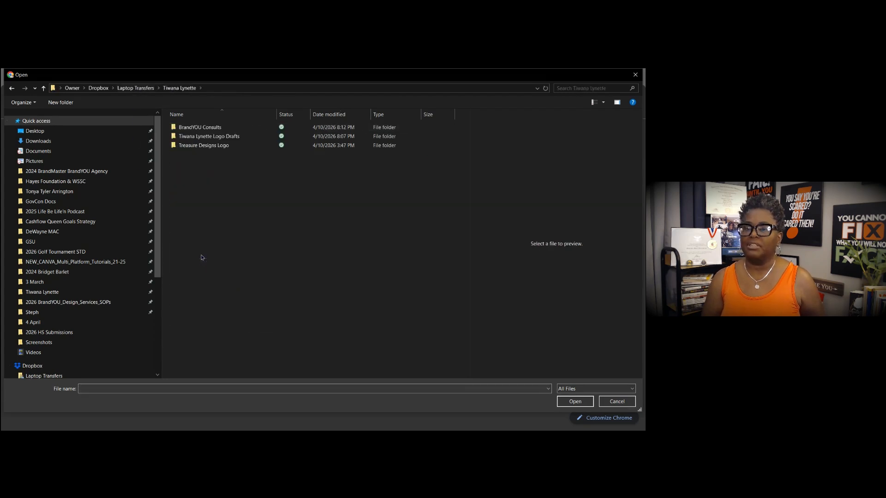
{"action": "double_click", "coordinate": [206, 127]}
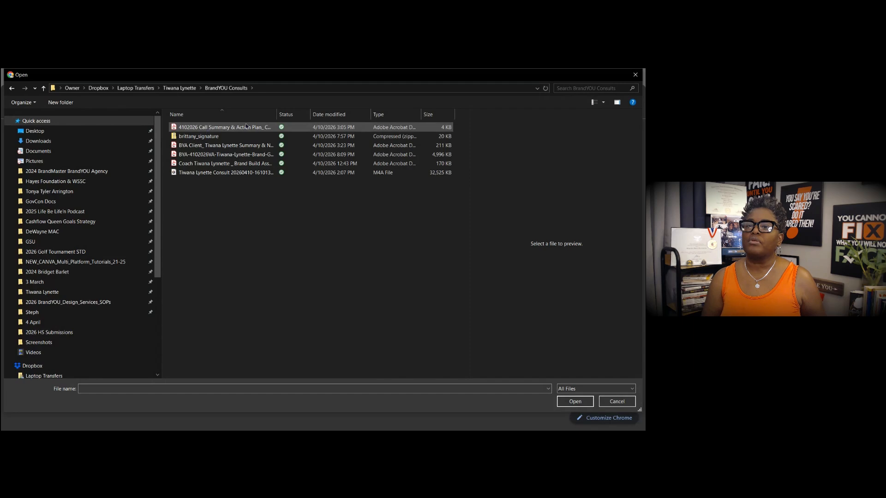
{"action": "left_click_drag", "start_coordinate": [277, 114], "coordinate": [346, 114]}
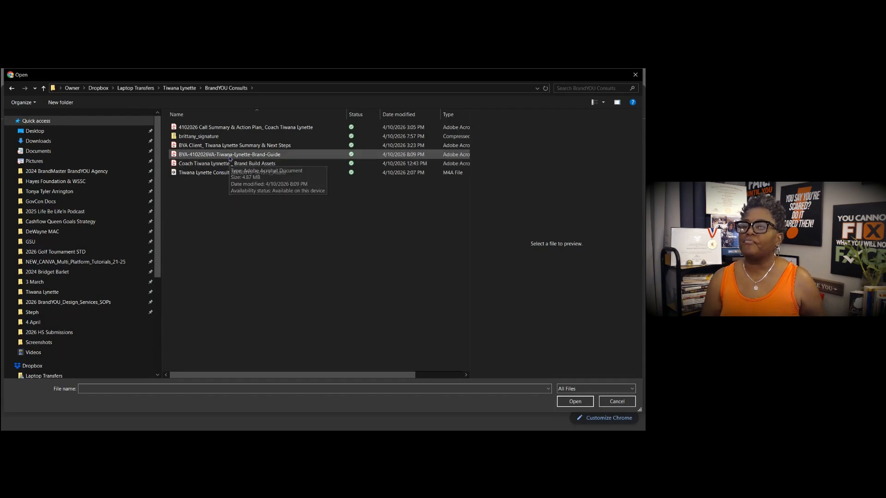
{"action": "left_click", "coordinate": [229, 158]}
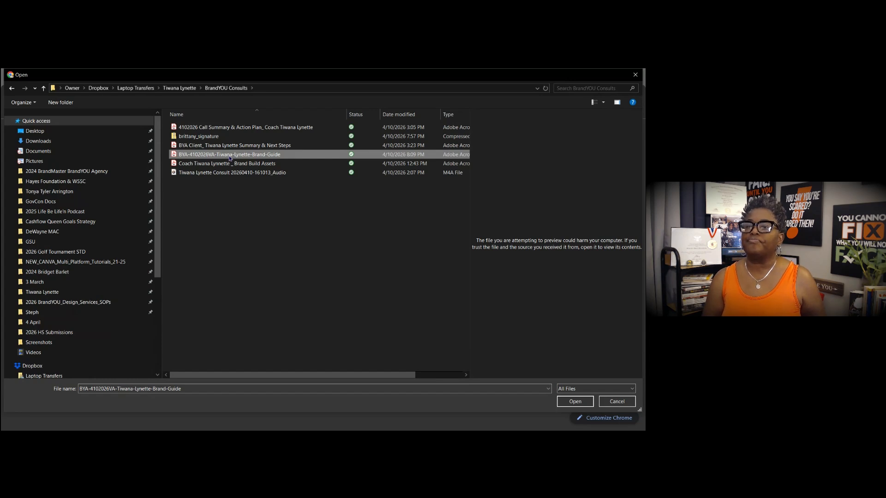
{"action": "double_click", "coordinate": [229, 157]}
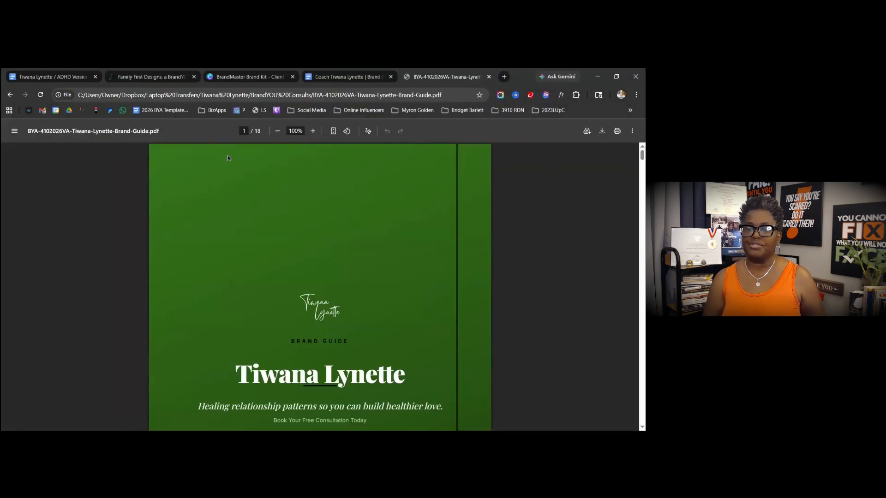
- Scroll the brand guide PDF to its Color Palette page (14/18) and compare against Canva
{"action": "scroll", "coordinate": [347, 235], "scroll_direction": "down", "scroll_amount": 10}
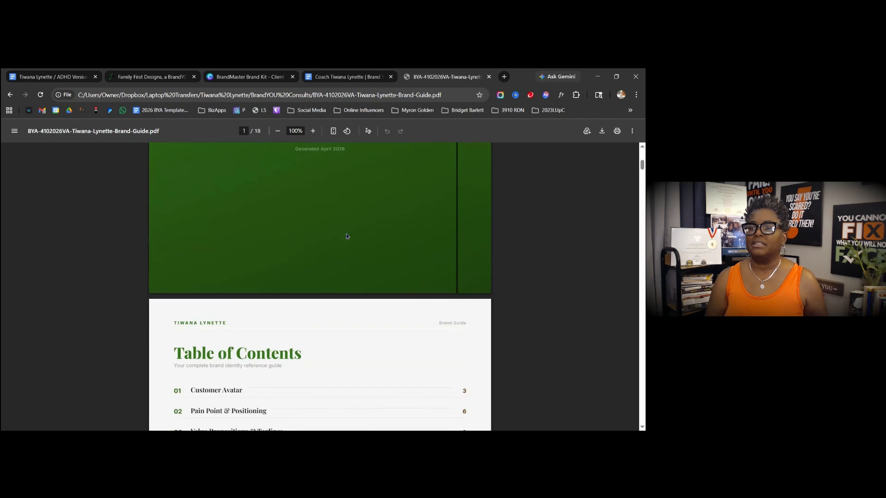
{"action": "left_click_drag", "start_coordinate": [642, 173], "coordinate": [635, 371]}
{"action": "scroll", "coordinate": [382, 291], "scroll_direction": "up", "scroll_amount": 10}
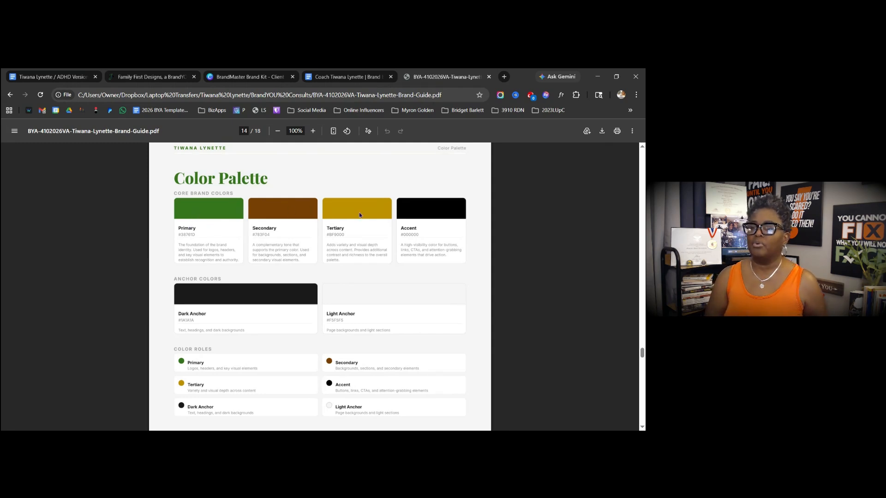
{"action": "left_click", "coordinate": [146, 78]}
{"action": "left_click", "coordinate": [244, 78]}
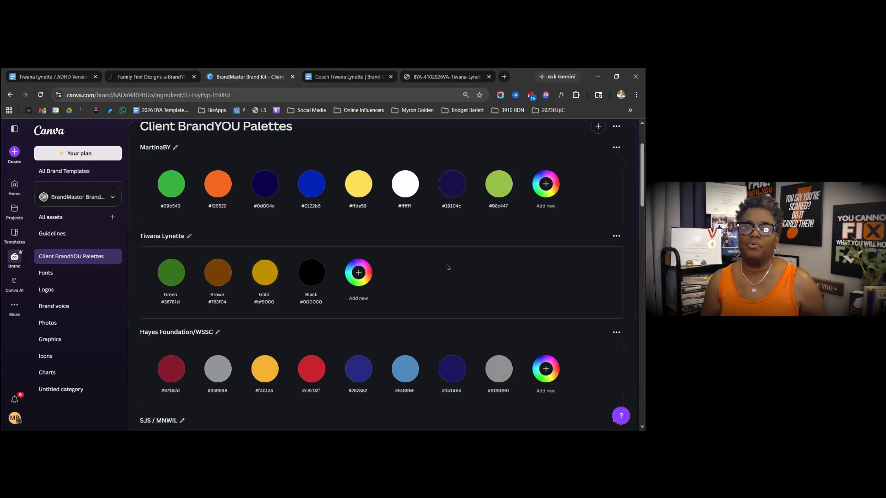
{"action": "left_click", "coordinate": [616, 237]}
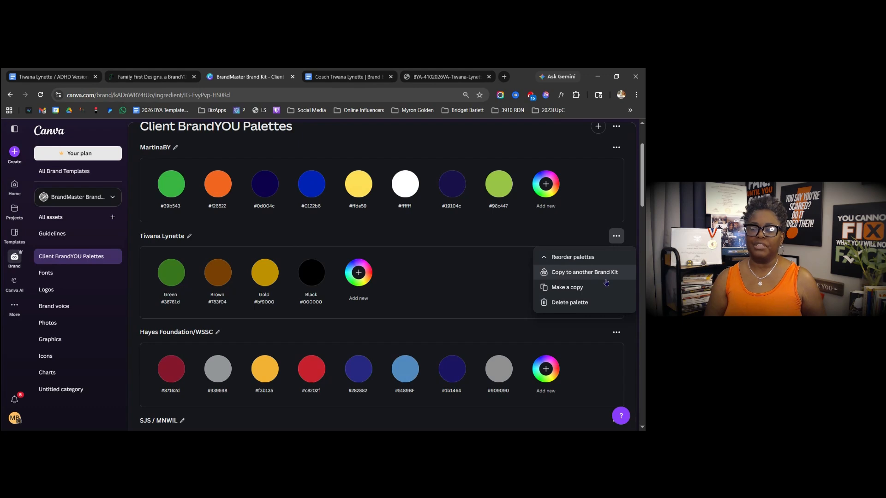
{"action": "left_click", "coordinate": [184, 236]}
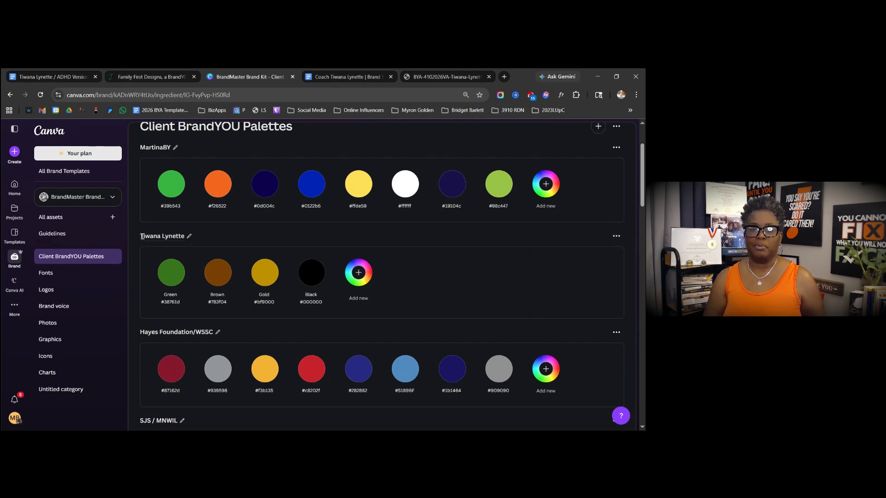
{"action": "left_click", "coordinate": [160, 236]}
{"action": "key", "text": "ctrl+c"}
{"action": "left_click", "coordinate": [311, 239]}
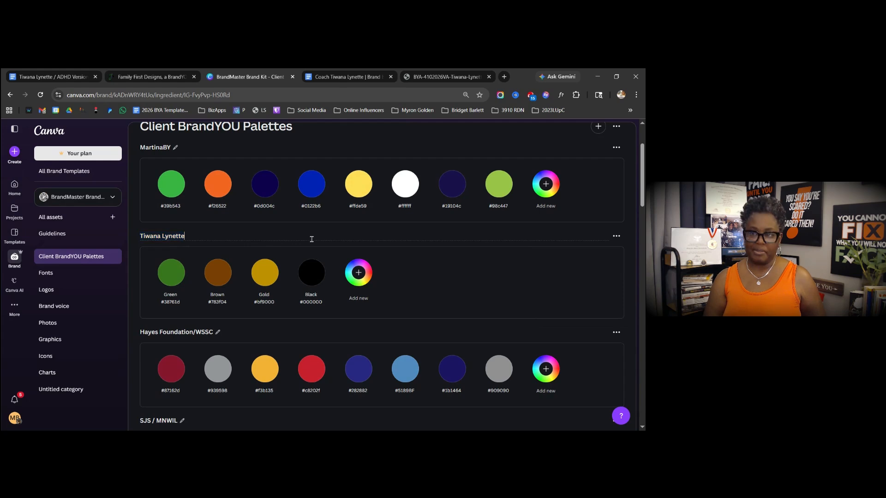
{"action": "left_click", "coordinate": [617, 236]}
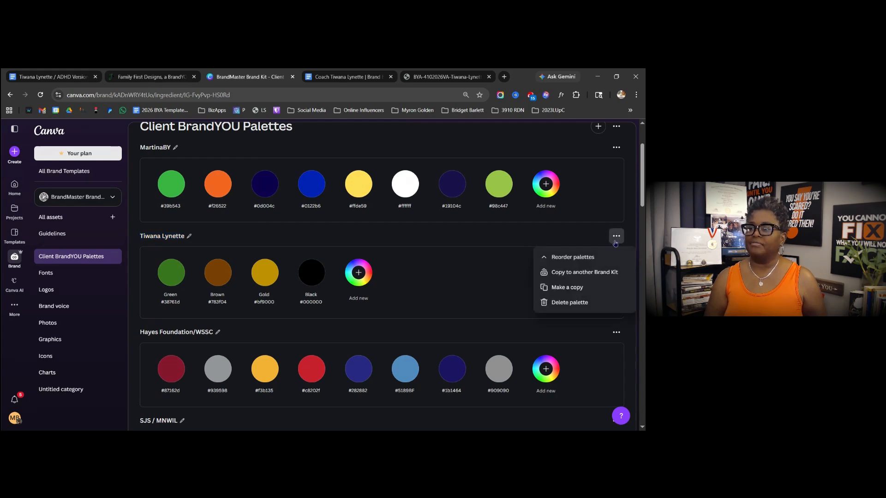
{"action": "left_click", "coordinate": [589, 272]}
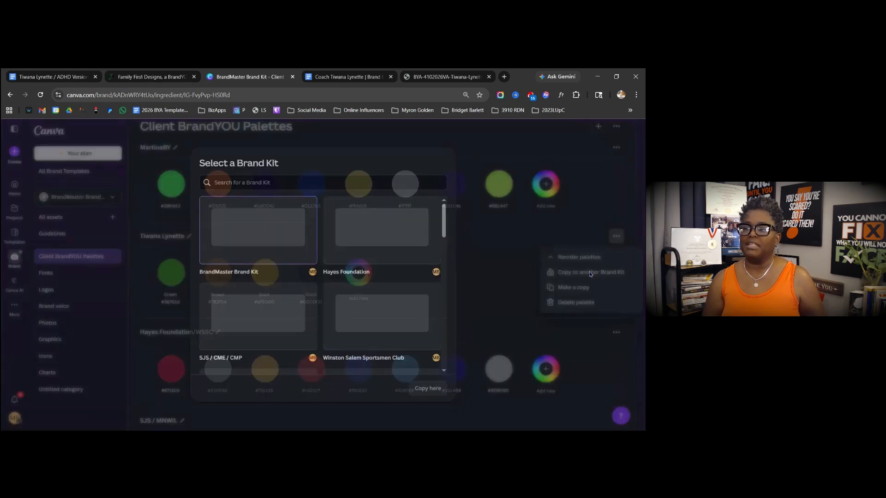
{"action": "left_click", "coordinate": [298, 183]}
{"action": "key", "text": "ctrl+v"}
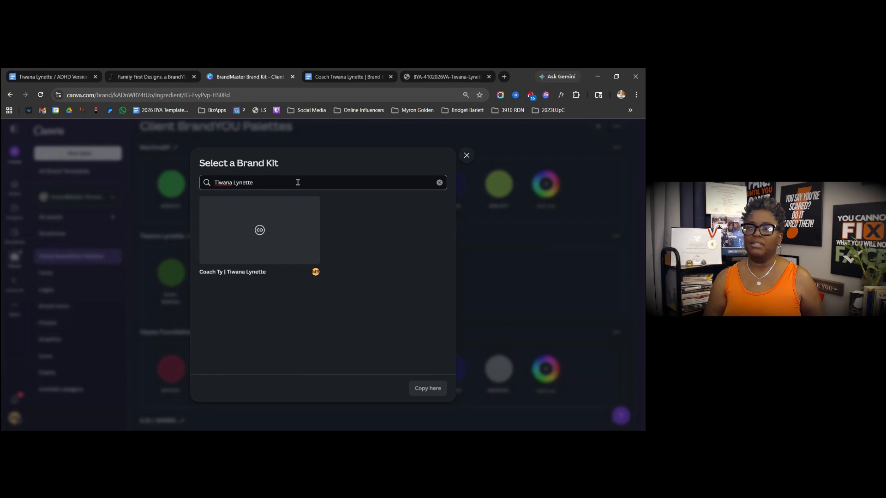
{"action": "left_click", "coordinate": [283, 229]}
{"action": "left_click", "coordinate": [434, 389]}
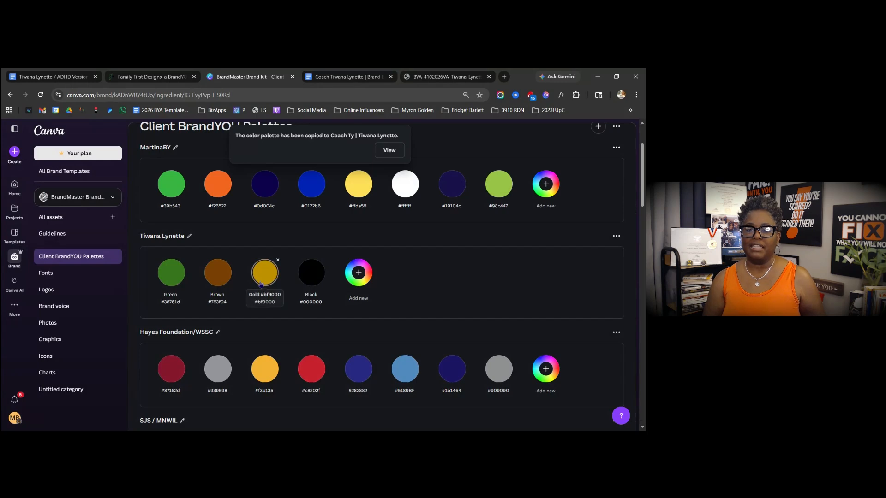
{"action": "left_click", "coordinate": [77, 201]}
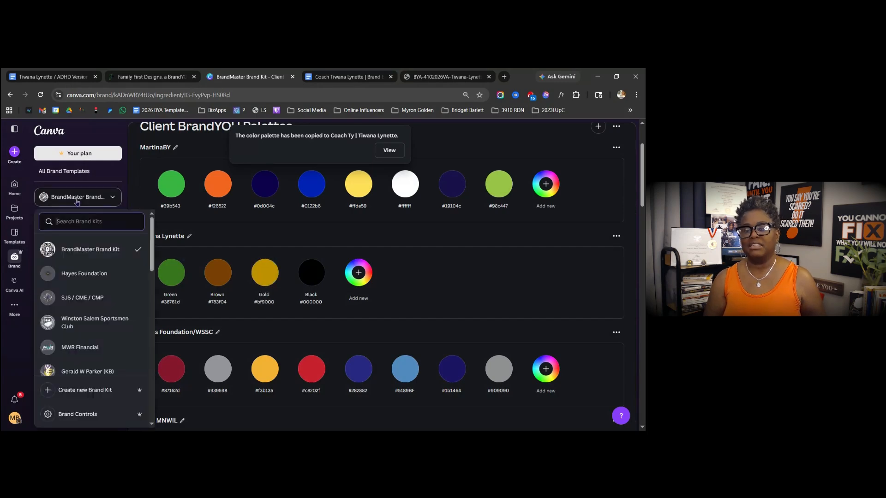
{"action": "scroll", "coordinate": [96, 313], "scroll_direction": "down", "scroll_amount": 3}
{"action": "scroll", "coordinate": [96, 313], "scroll_direction": "down", "scroll_amount": 3}
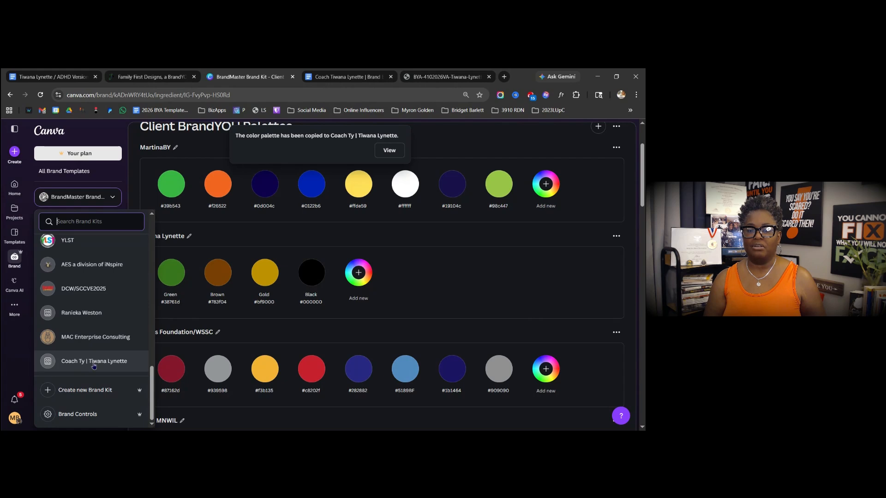
{"action": "left_click", "coordinate": [94, 364]}
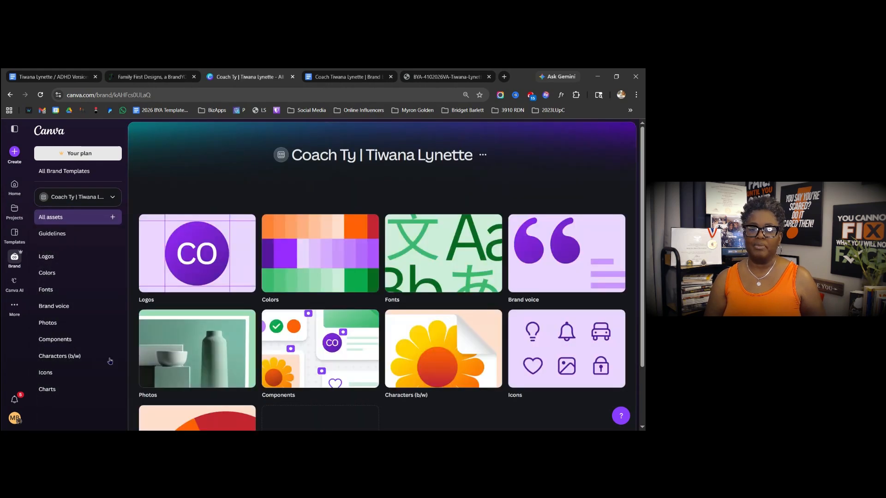
{"action": "left_click", "coordinate": [57, 274]}
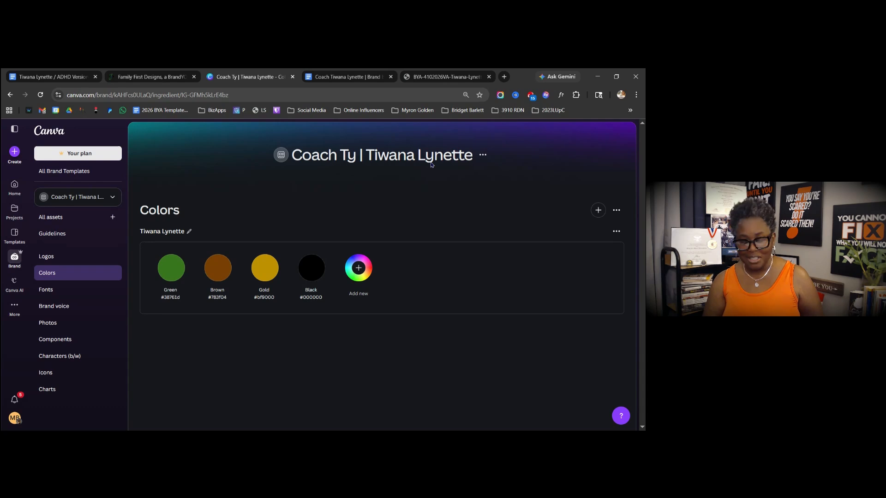
{"action": "left_click", "coordinate": [79, 198]}
{"action": "left_click", "coordinate": [83, 273]}
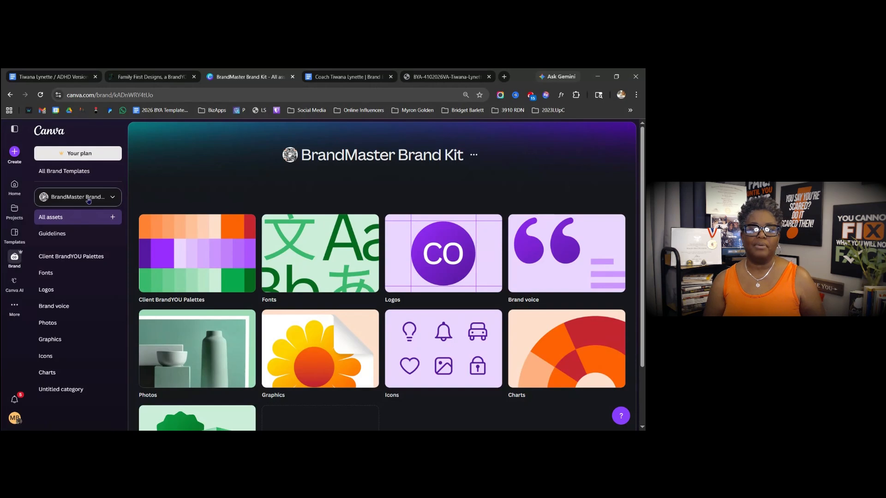
- Scroll through the BrandMaster kit's Client BrandYOU Palettes and back up to the Green, Brown, Gold, Black palette
{"action": "left_click", "coordinate": [68, 257]}
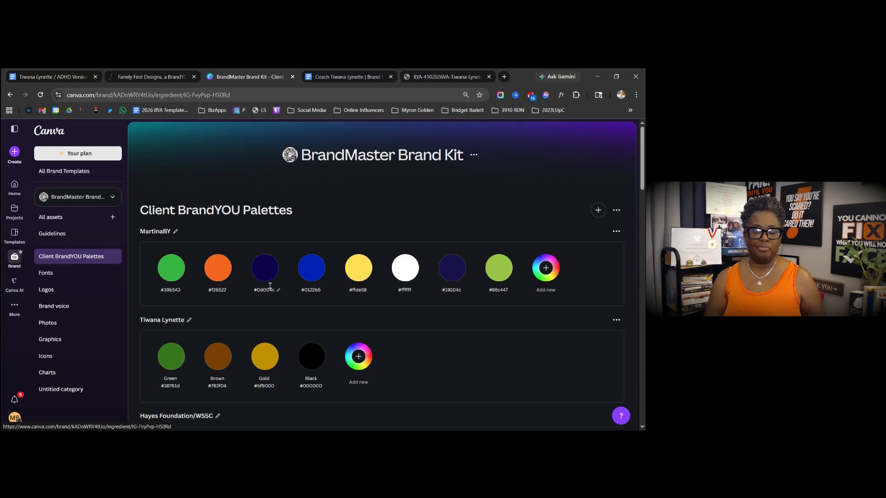
{"action": "scroll", "coordinate": [271, 284], "scroll_direction": "down", "scroll_amount": 4}
{"action": "scroll", "coordinate": [271, 284], "scroll_direction": "down", "scroll_amount": 4}
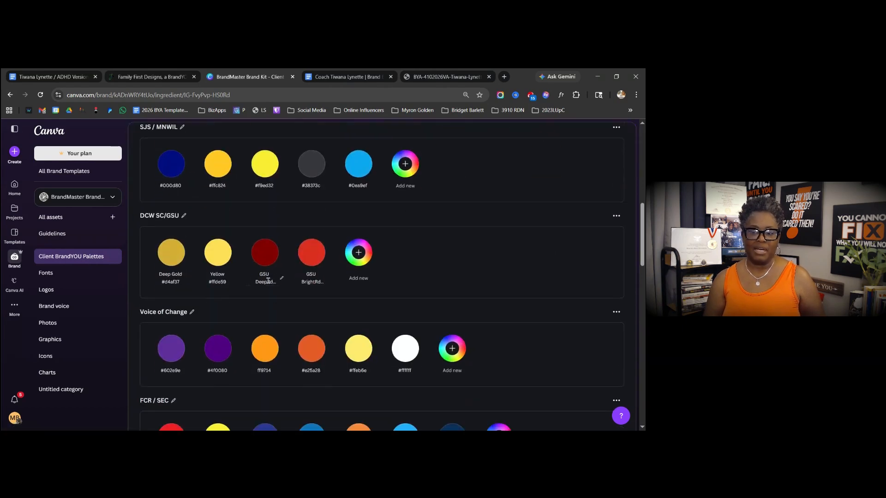
{"action": "scroll", "coordinate": [268, 281], "scroll_direction": "up", "scroll_amount": 10}
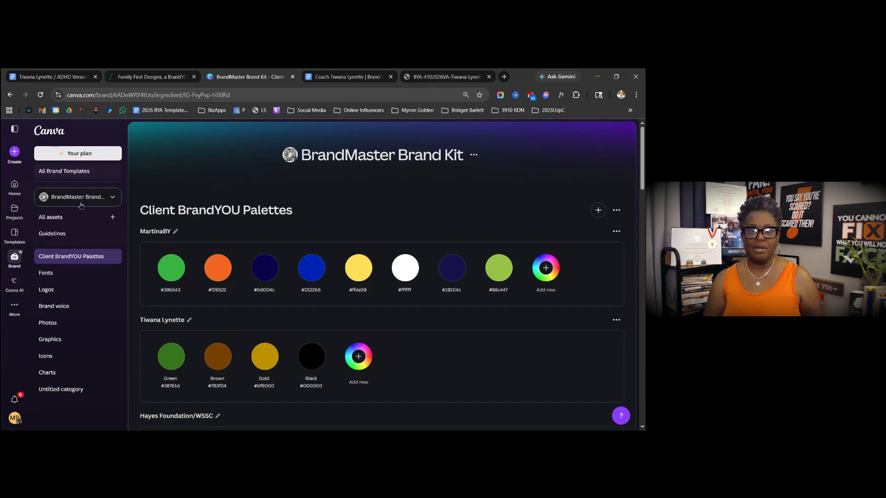
{"action": "left_click", "coordinate": [615, 322]}
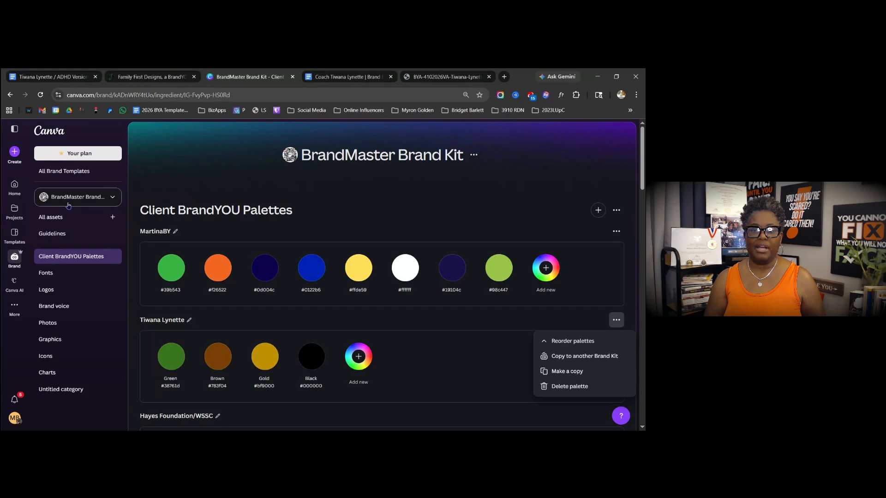
{"action": "left_click", "coordinate": [83, 198]}
{"action": "scroll", "coordinate": [103, 253], "scroll_direction": "down", "scroll_amount": 10}
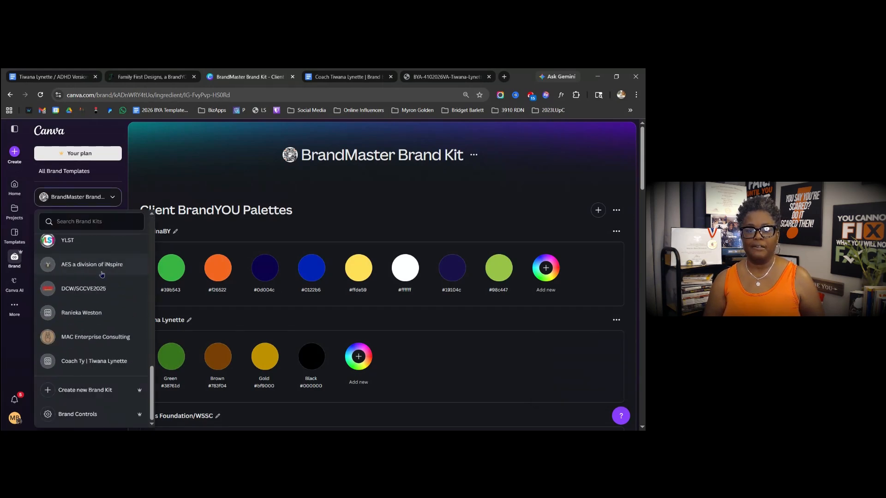
{"action": "left_click", "coordinate": [70, 362]}
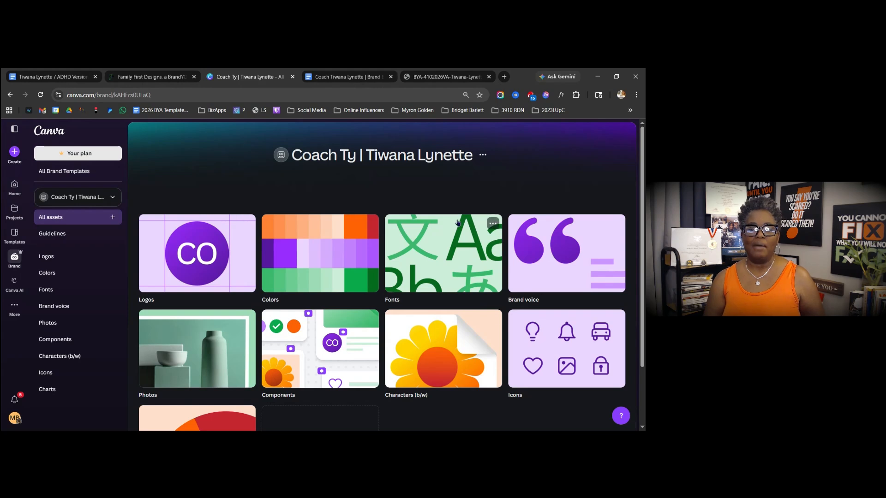
{"action": "left_click", "coordinate": [52, 275]}
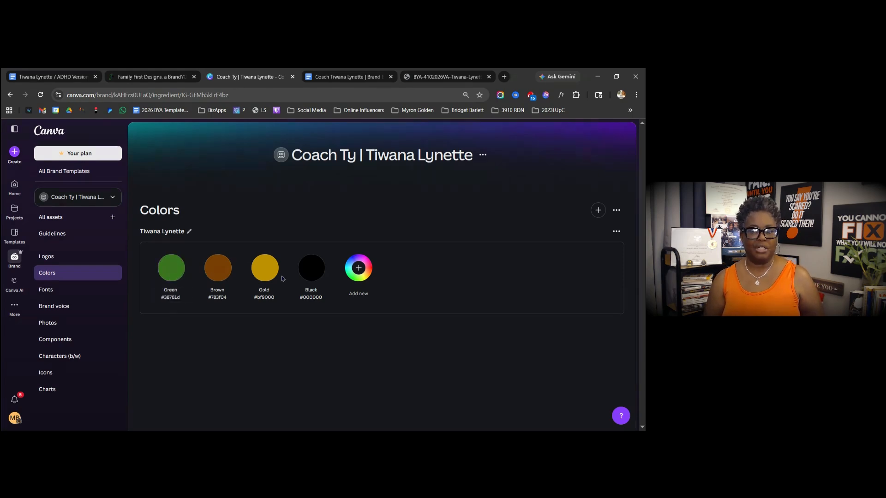
{"action": "mouse_move", "coordinate": [54, 274]}
{"action": "left_mouse_down"}
{"action": "mouse_move", "coordinate": [57, 252]}
{"action": "mouse_move", "coordinate": [47, 257]}
{"action": "mouse_move", "coordinate": [48, 273]}
{"action": "mouse_move", "coordinate": [73, 286]}
{"action": "mouse_move", "coordinate": [47, 259]}
{"action": "mouse_move", "coordinate": [47, 275]}
{"action": "left_mouse_up"}
{"action": "left_click", "coordinate": [47, 274]}
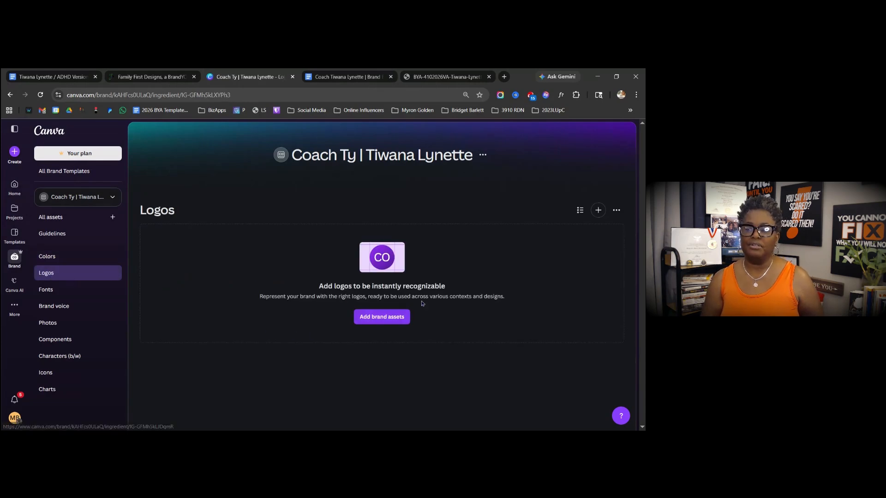
{"action": "left_click", "coordinate": [598, 212]}
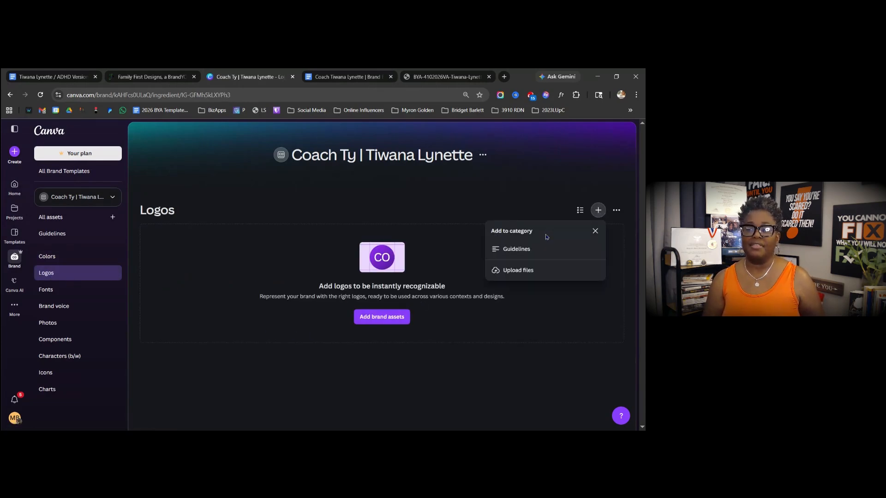
{"action": "left_click", "coordinate": [522, 271]}
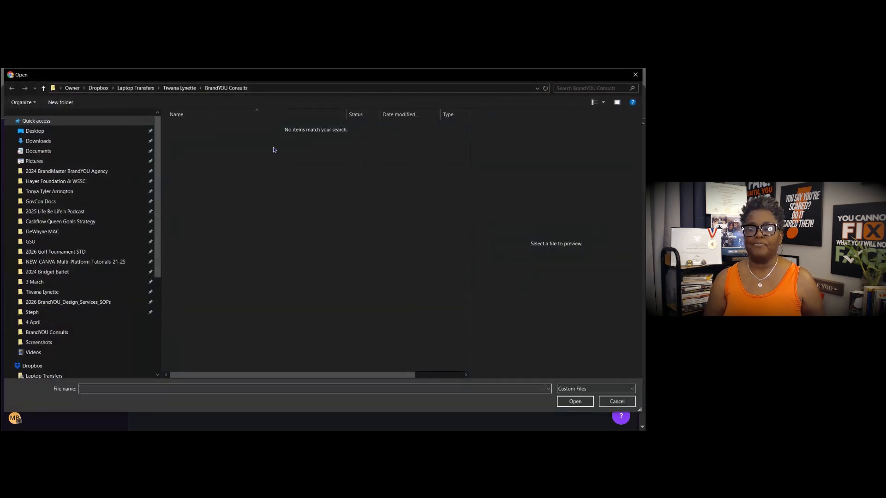
{"action": "left_click", "coordinate": [179, 88]}
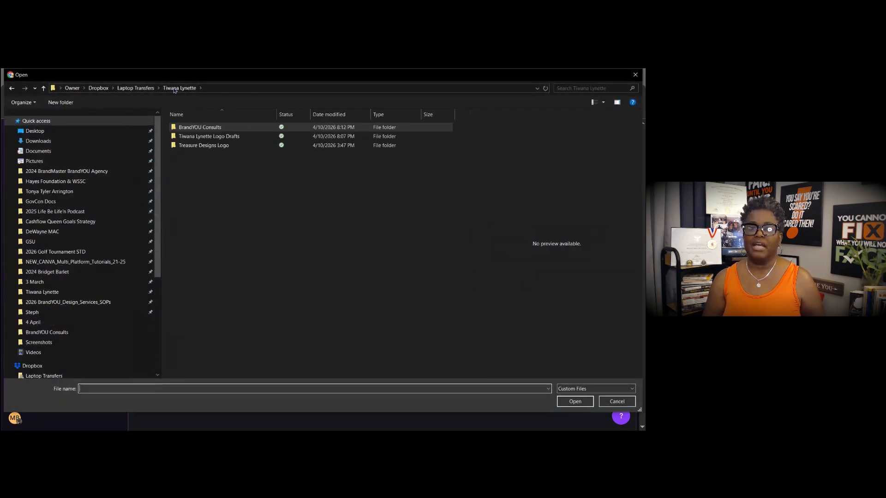
{"action": "double_click", "coordinate": [208, 136]}
{"action": "left_click", "coordinate": [206, 139]}
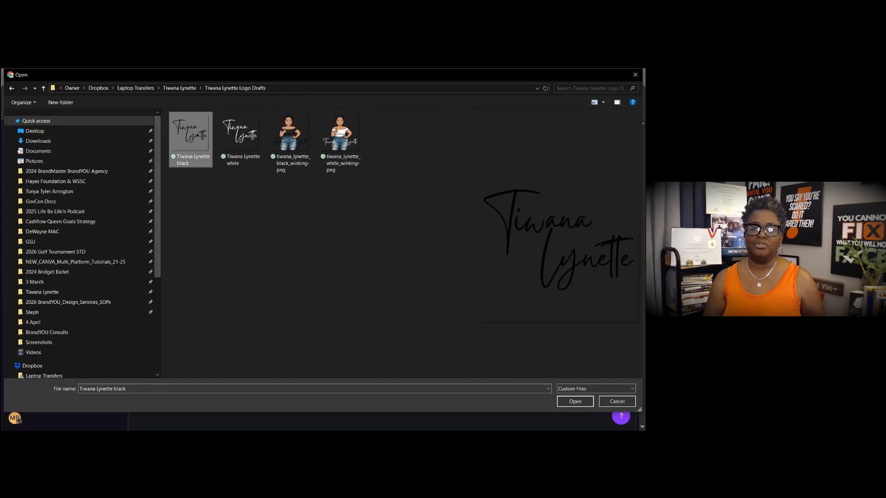
{"action": "left_click", "coordinate": [261, 139], "text": "ctrl"}
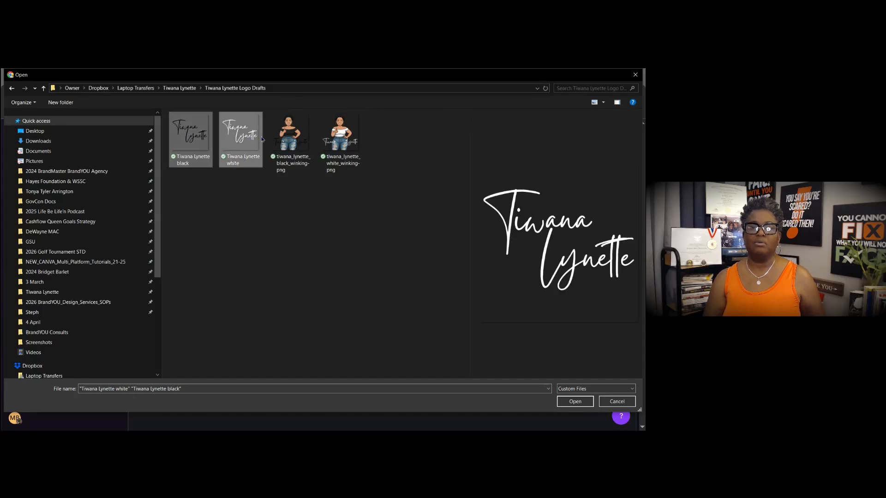
{"action": "left_click", "coordinate": [562, 405]}
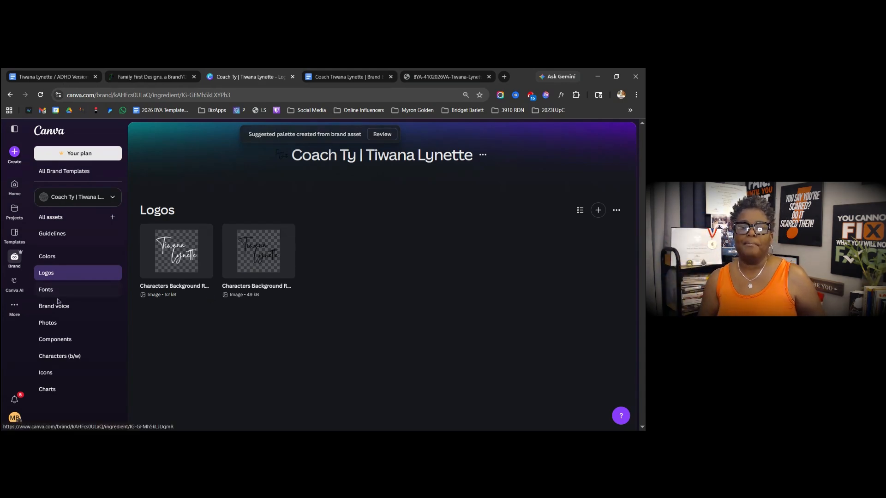
- Browse the Characters (b/w) images, then open the kit's empty Icons category
{"action": "left_click", "coordinate": [56, 357]}
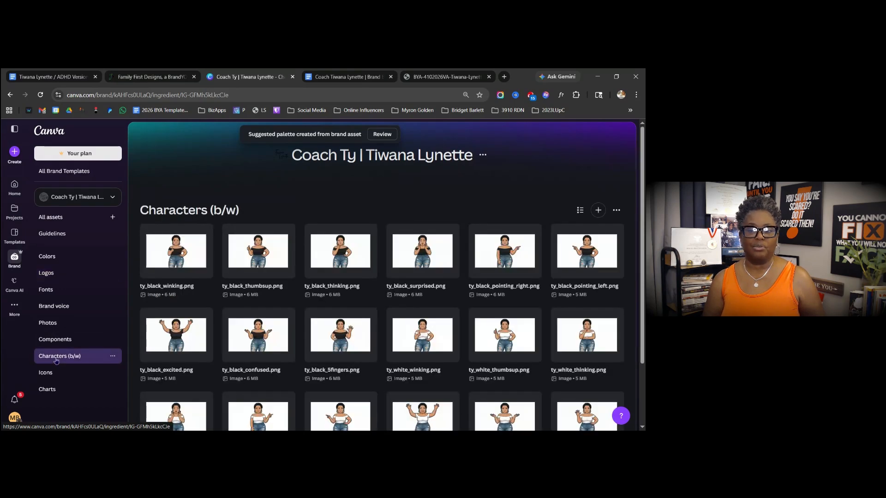
{"action": "scroll", "coordinate": [259, 309], "scroll_direction": "down", "scroll_amount": 3}
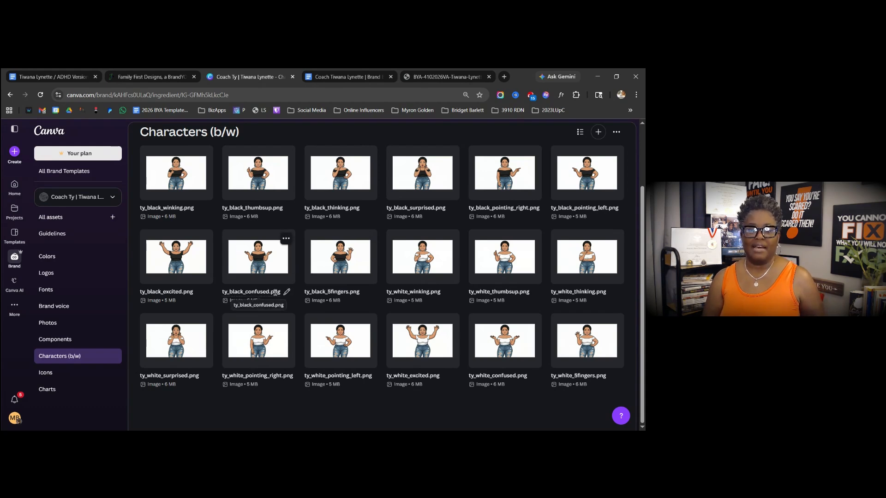
{"action": "left_click", "coordinate": [48, 377]}
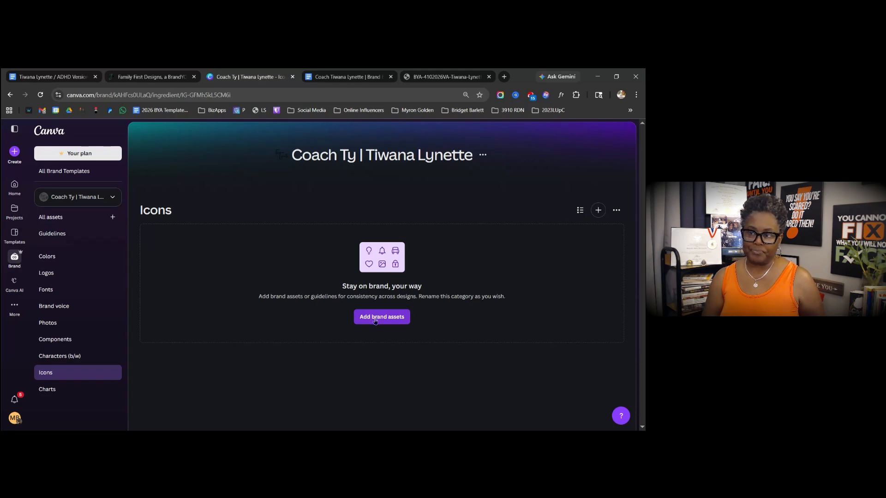
- Start an icon upload from the Laptop Transfers > Social Media folder, grouping its files by type
{"action": "left_click", "coordinate": [375, 321]}
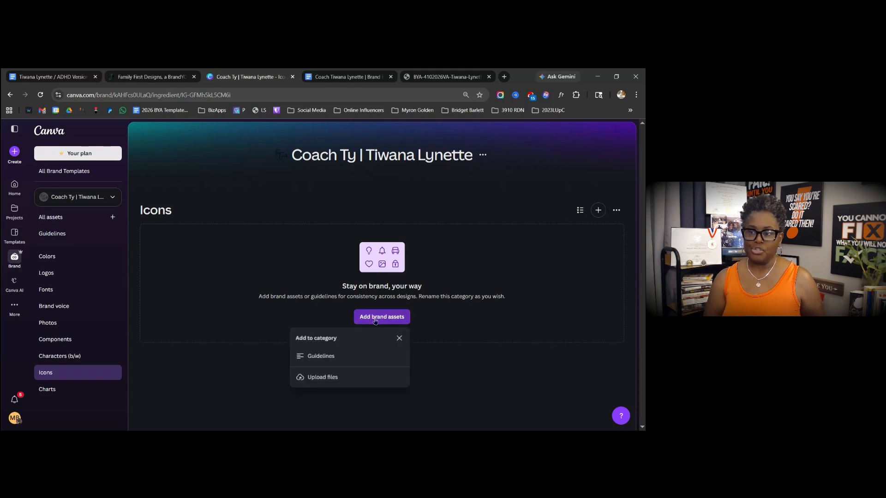
{"action": "left_click", "coordinate": [322, 378]}
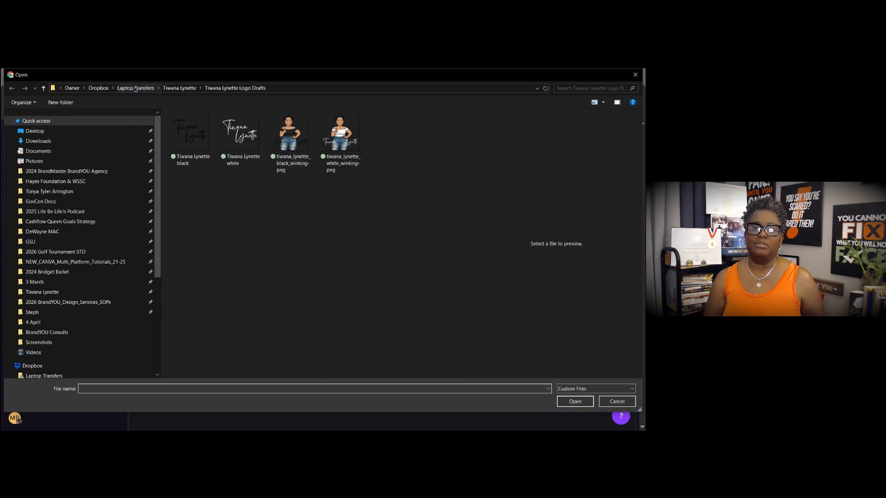
{"action": "left_click", "coordinate": [135, 88]}
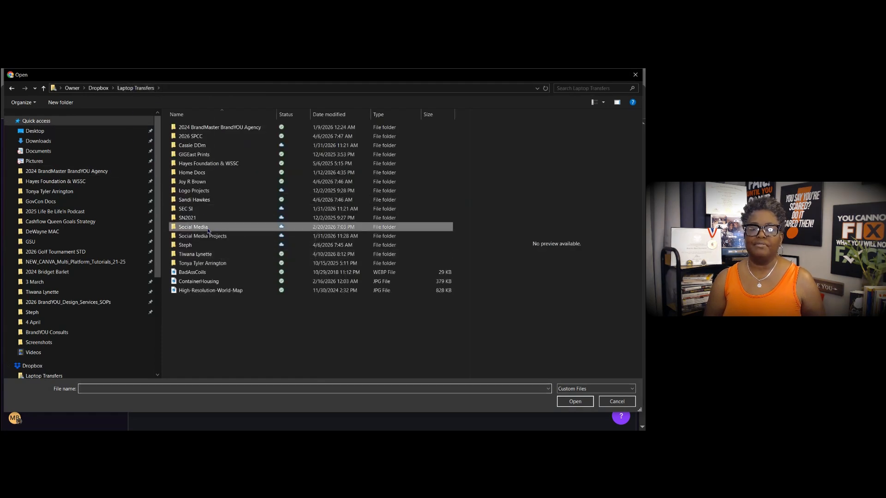
{"action": "double_click", "coordinate": [208, 231]}
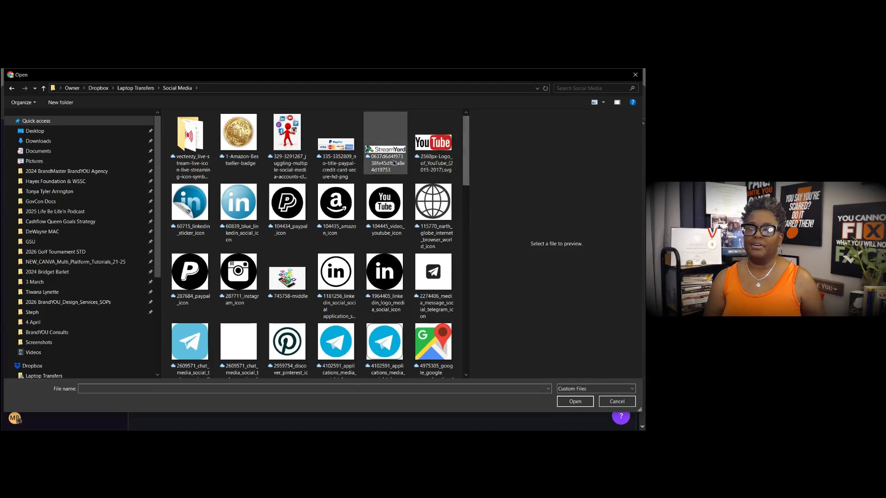
{"action": "right_click", "coordinate": [400, 175]}
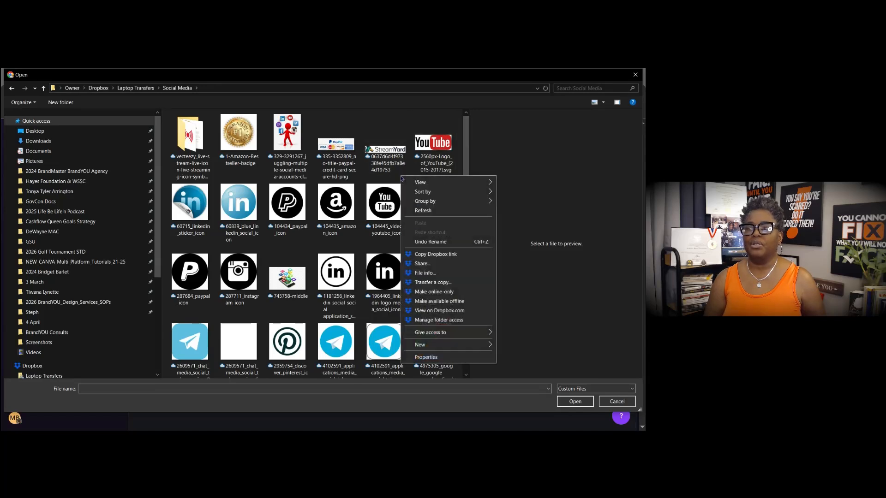
{"action": "mouse_move", "coordinate": [479, 201]}
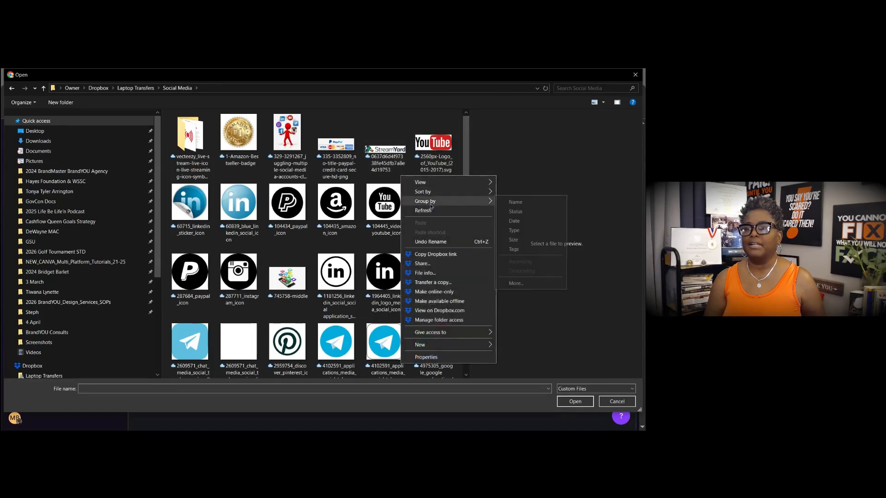
{"action": "left_click", "coordinate": [505, 230]}
- Select YouTube icons 104445 and 5279120 plus TikTok icon 5584538 and upload them to Icons
{"action": "scroll", "coordinate": [417, 226], "scroll_direction": "down", "scroll_amount": 10}
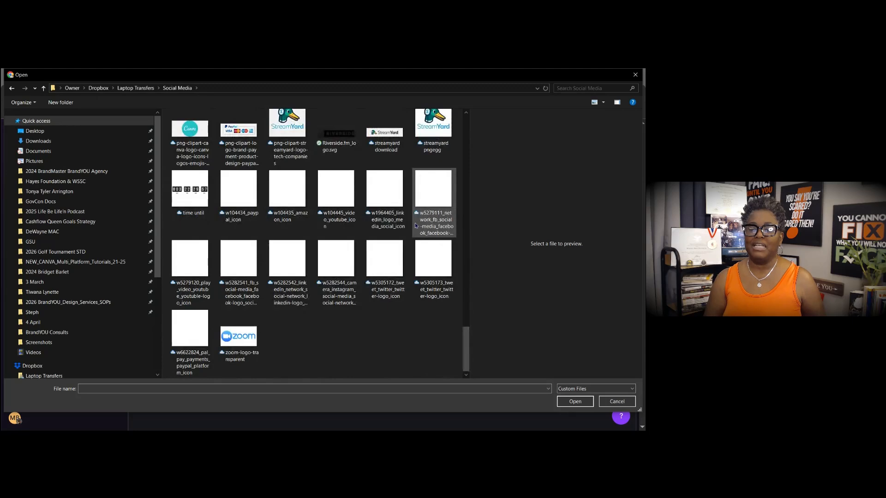
{"action": "scroll", "coordinate": [412, 241], "scroll_direction": "up", "scroll_amount": 10}
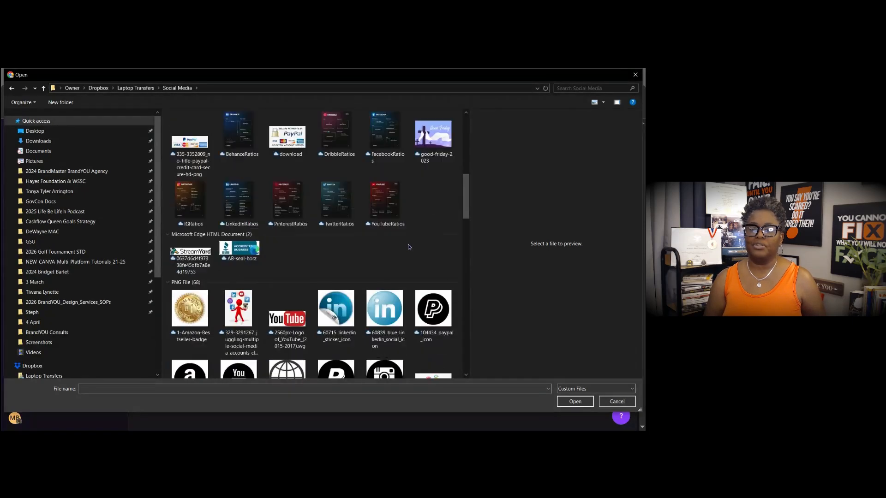
{"action": "scroll", "coordinate": [408, 247], "scroll_direction": "up", "scroll_amount": 4}
{"action": "scroll", "coordinate": [288, 211], "scroll_direction": "down", "scroll_amount": 5}
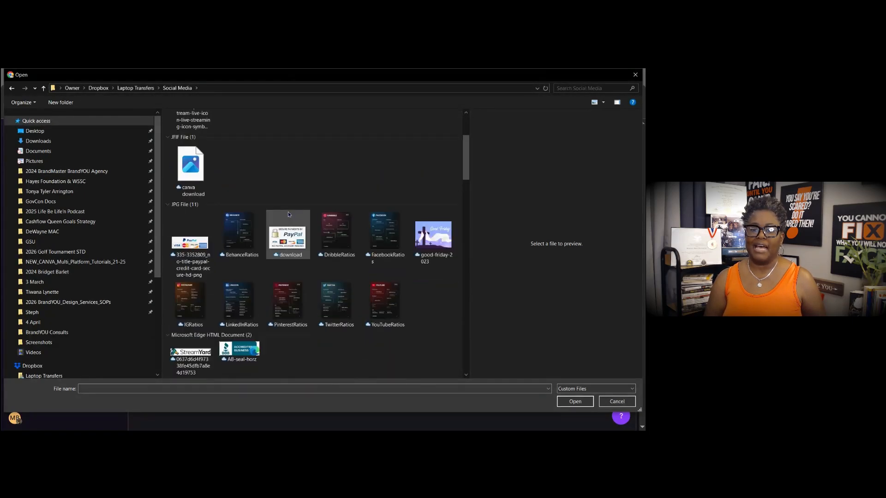
{"action": "scroll", "coordinate": [207, 189], "scroll_direction": "up", "scroll_amount": 1}
{"action": "scroll", "coordinate": [207, 189], "scroll_direction": "up", "scroll_amount": 4}
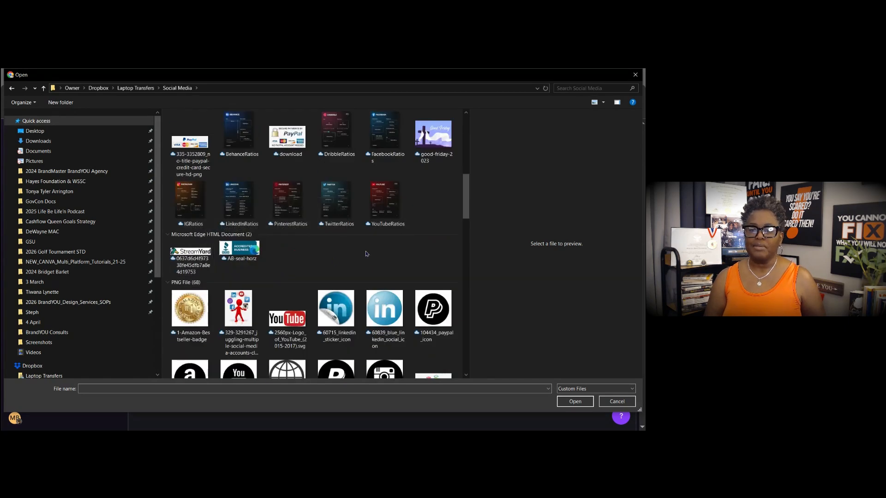
{"action": "left_click_drag", "start_coordinate": [466, 200], "coordinate": [476, 279]}
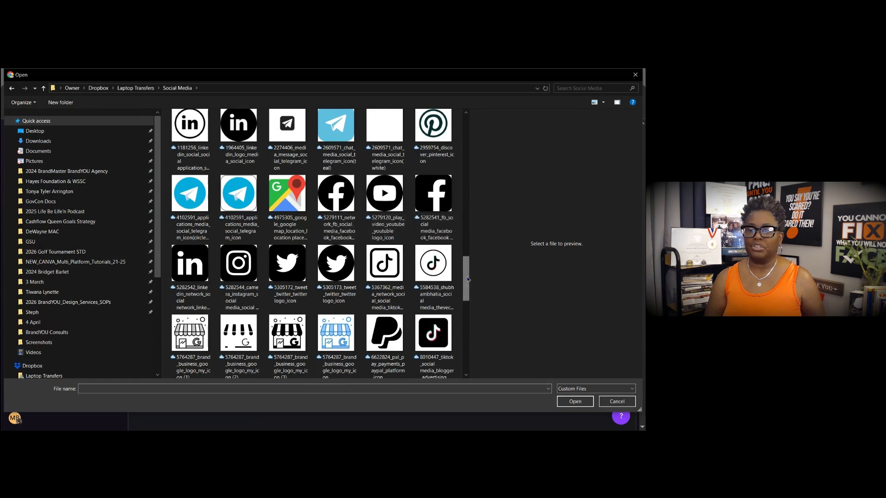
{"action": "left_click_drag", "start_coordinate": [475, 277], "coordinate": [472, 342]}
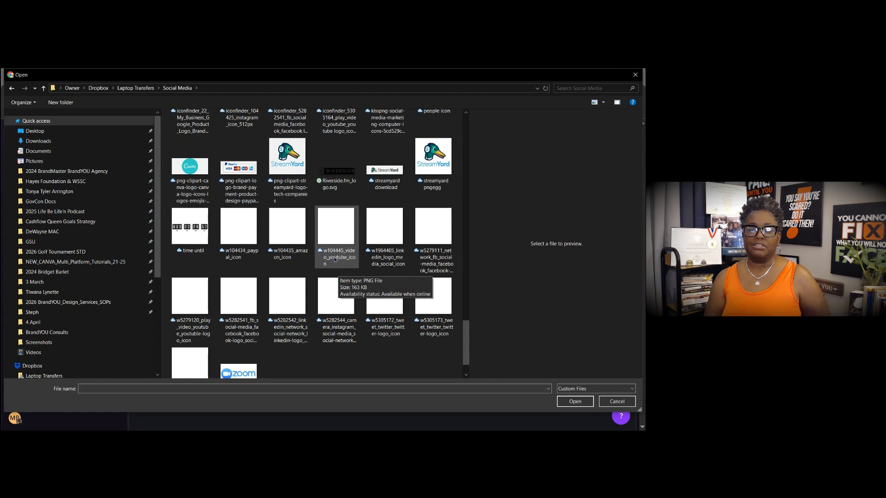
{"action": "mouse_move", "coordinate": [466, 265]}
{"action": "left_mouse_down"}
{"action": "mouse_move", "coordinate": [469, 310]}
{"action": "mouse_move", "coordinate": [470, 256]}
{"action": "left_mouse_up"}
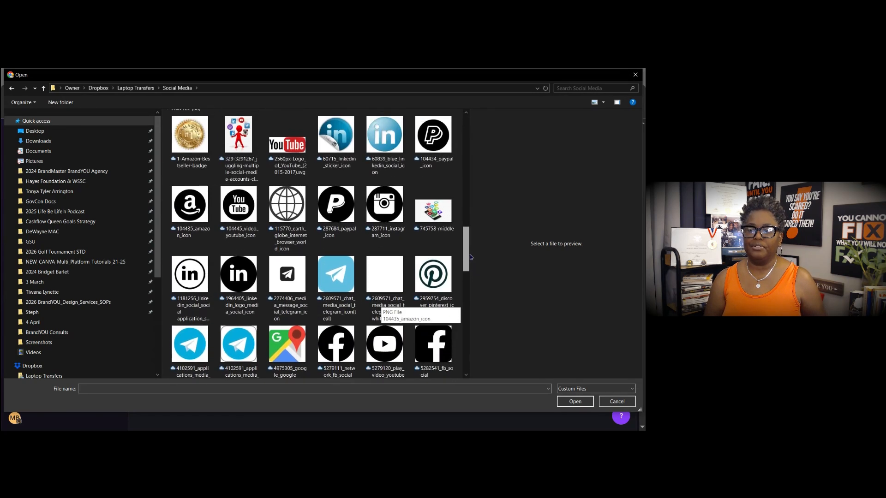
{"action": "left_click", "coordinate": [245, 211]}
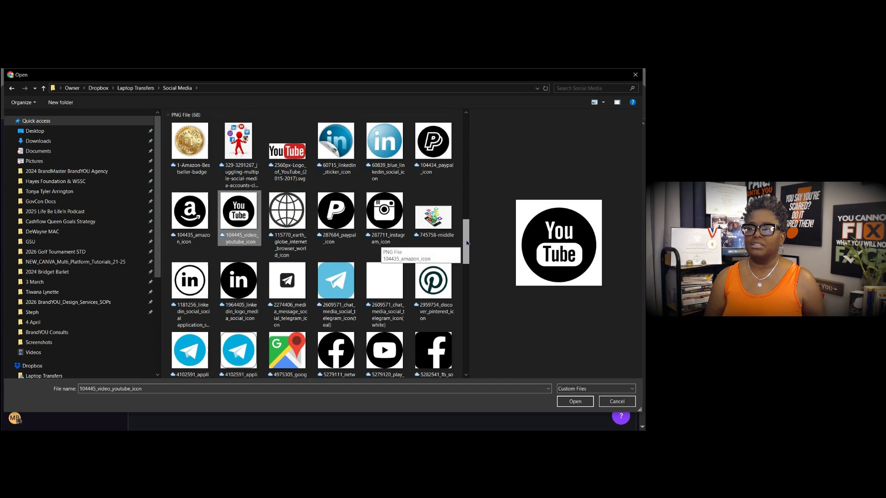
{"action": "scroll", "coordinate": [470, 220], "scroll_direction": "up", "scroll_amount": 1}
{"action": "left_click_drag", "start_coordinate": [469, 220], "coordinate": [470, 265]}
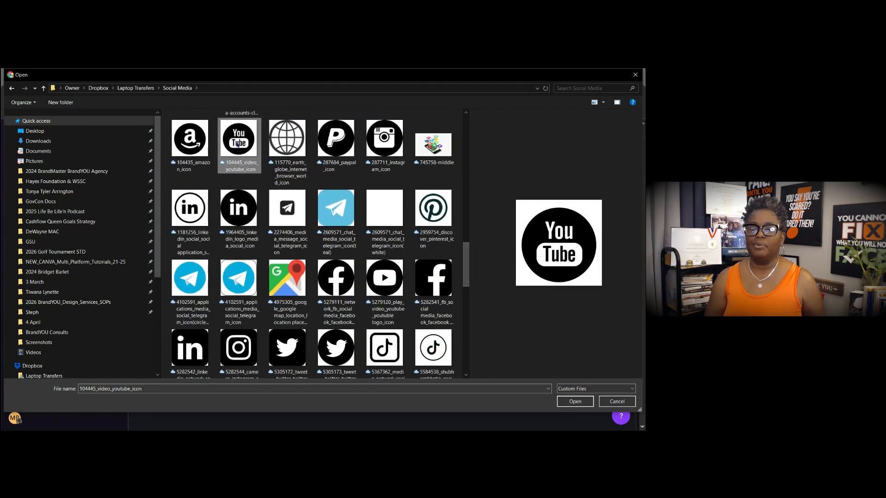
{"action": "left_click", "coordinate": [388, 287], "text": "ctrl"}
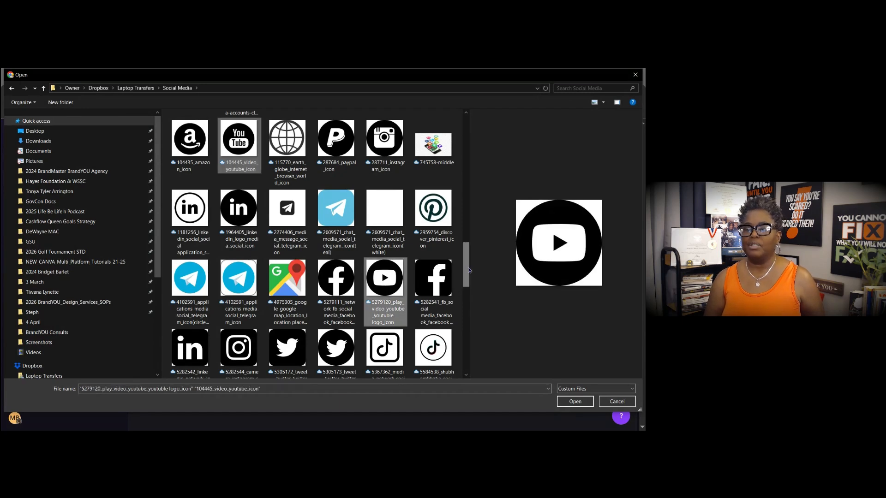
{"action": "scroll", "coordinate": [389, 268], "scroll_direction": "down", "scroll_amount": 3}
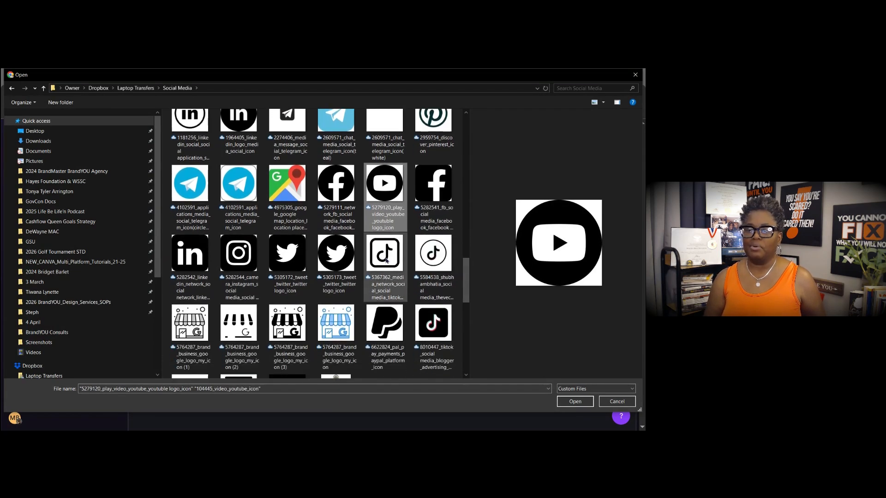
{"action": "left_click", "coordinate": [431, 262], "text": "ctrl"}
{"action": "left_click", "coordinate": [567, 402]}
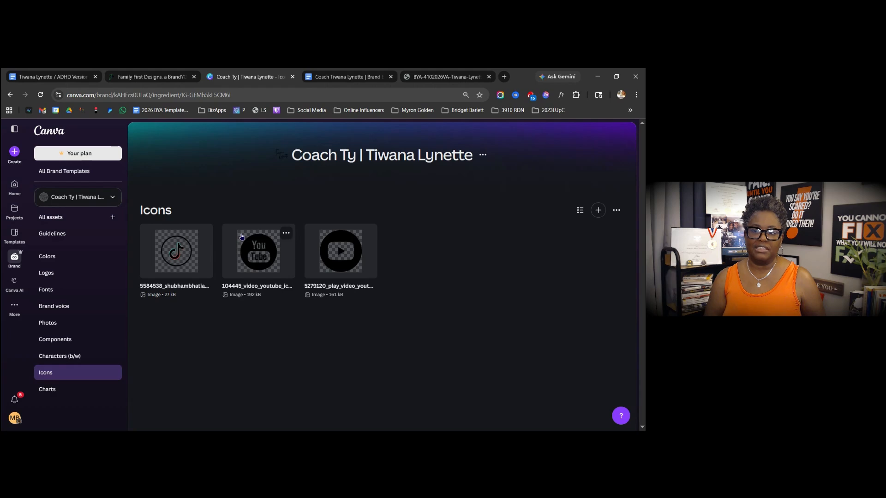
- Search the Social Media folder for 'tik' and upload the white 8010846 TikTok icon to Icons
{"action": "left_click", "coordinate": [617, 211]}
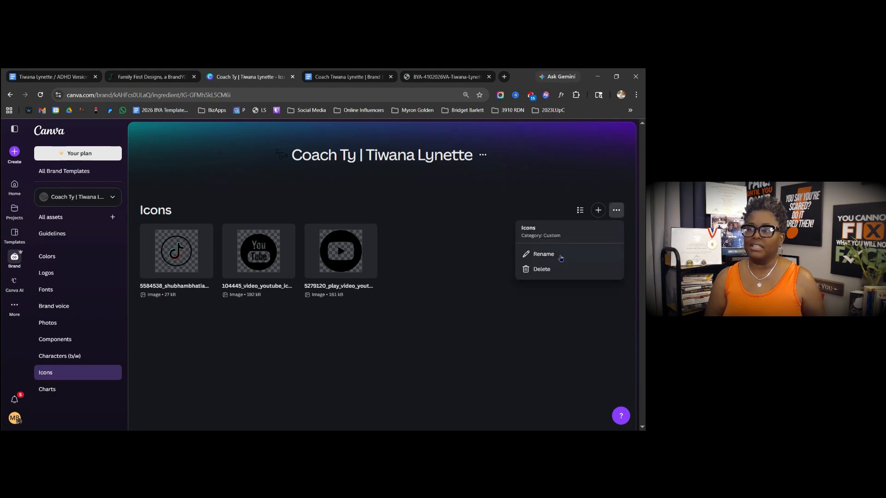
{"action": "left_click", "coordinate": [598, 212]}
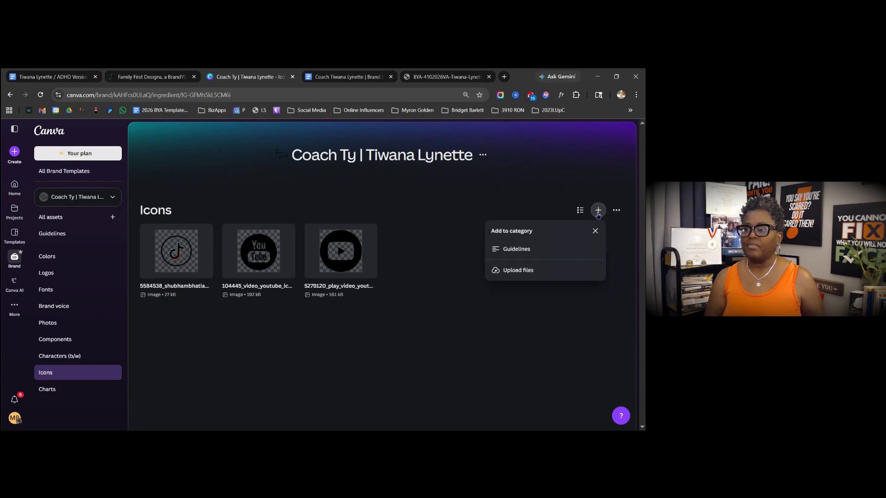
{"action": "left_click", "coordinate": [524, 271]}
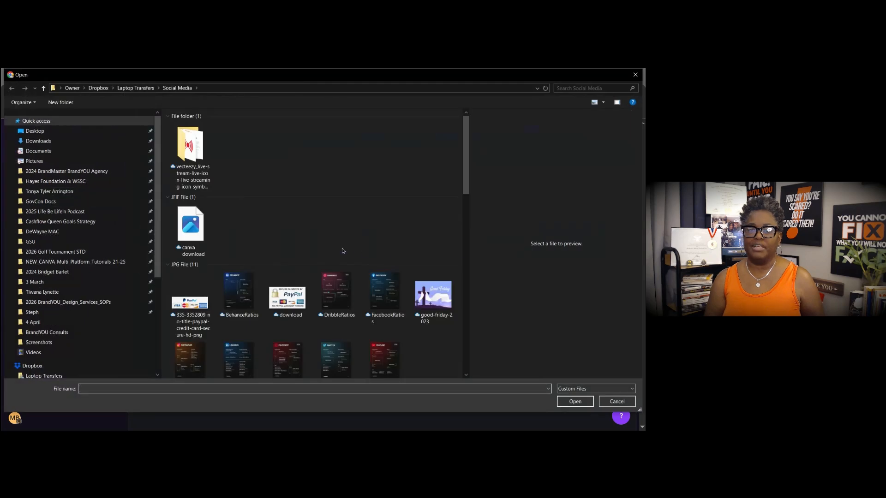
{"action": "left_click_drag", "start_coordinate": [466, 185], "coordinate": [475, 362]}
{"action": "scroll", "coordinate": [397, 258], "scroll_direction": "down", "scroll_amount": 3}
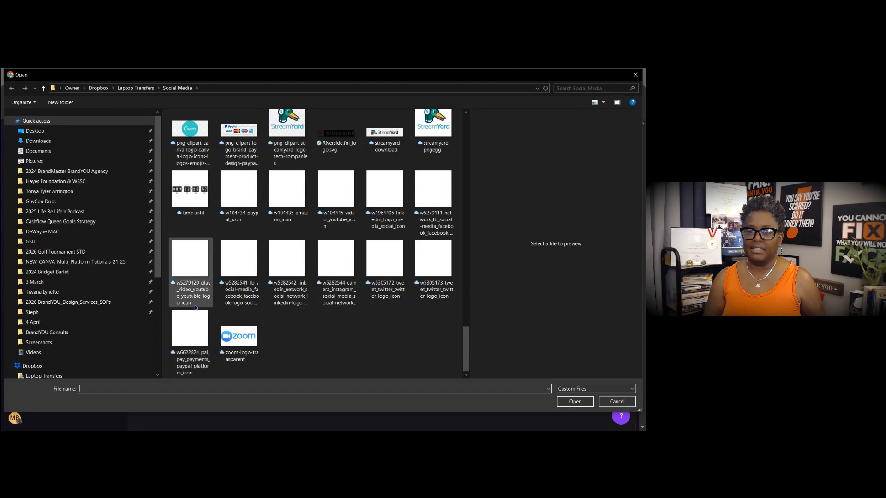
{"action": "left_click", "coordinate": [593, 89]}
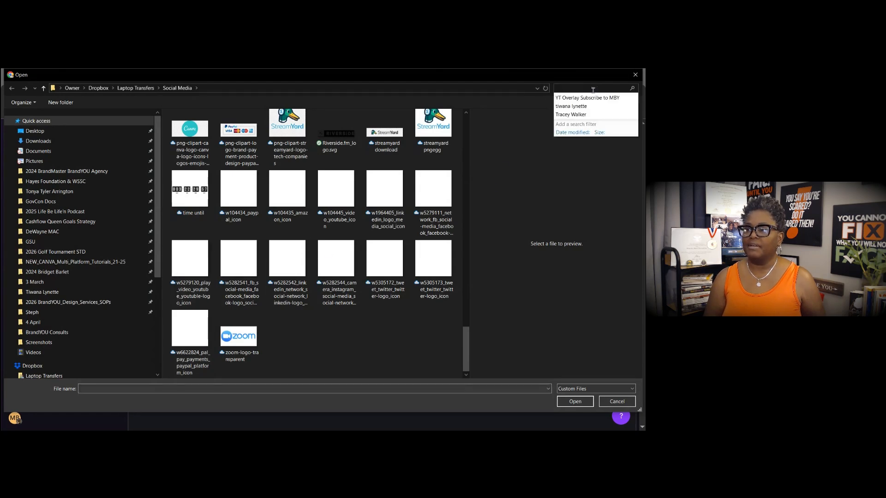
{"action": "type", "text": "tik"}
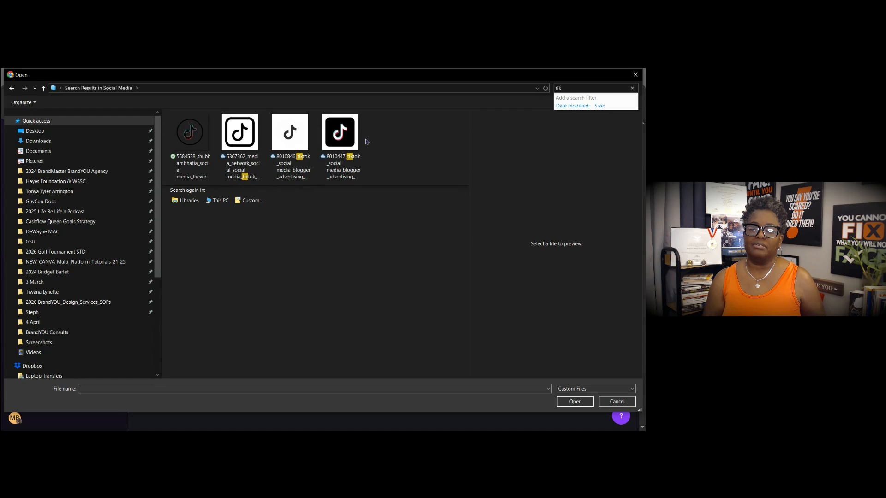
{"action": "left_click", "coordinate": [285, 137]}
{"action": "left_click", "coordinate": [574, 400]}
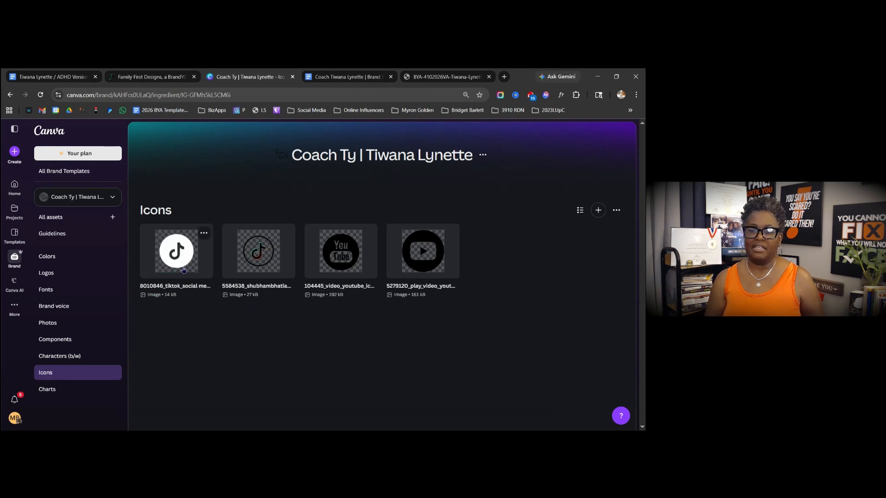
- Search the Social Media folder for 'you' and upload white YouTube icons w104445 and w5279120 to Icons
{"action": "left_click", "coordinate": [598, 209]}
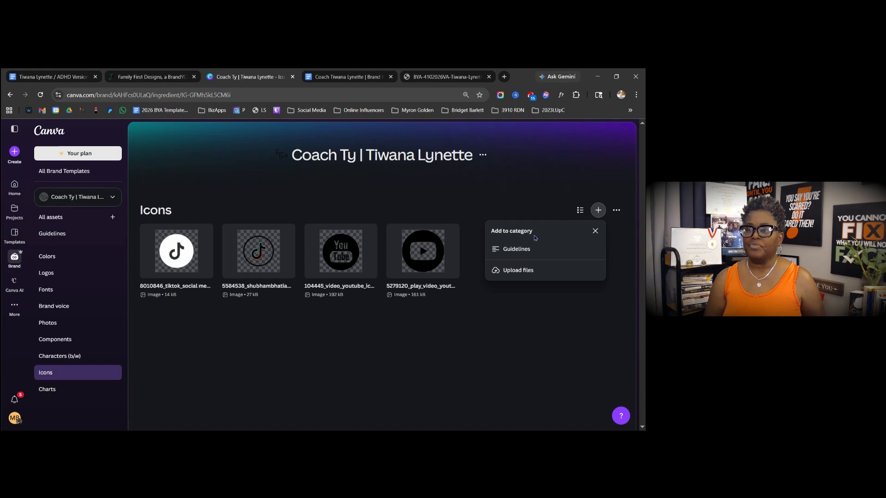
{"action": "left_click", "coordinate": [515, 270]}
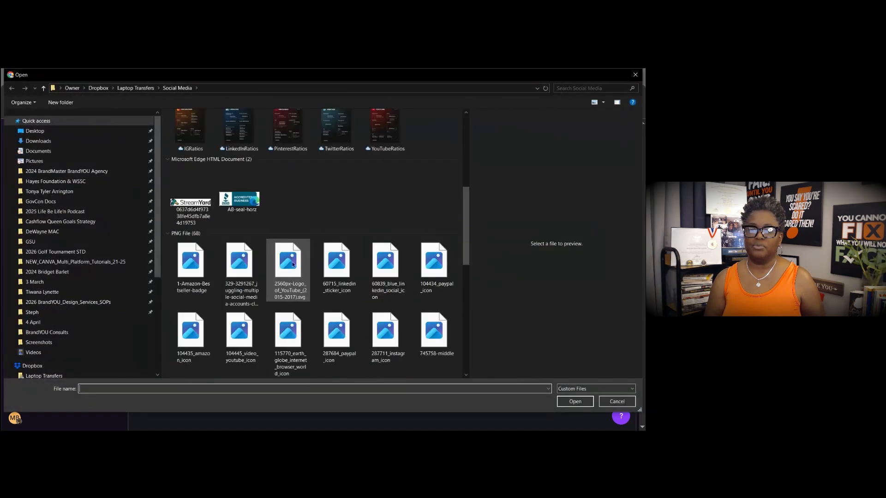
{"action": "scroll", "coordinate": [293, 264], "scroll_direction": "down", "scroll_amount": 10}
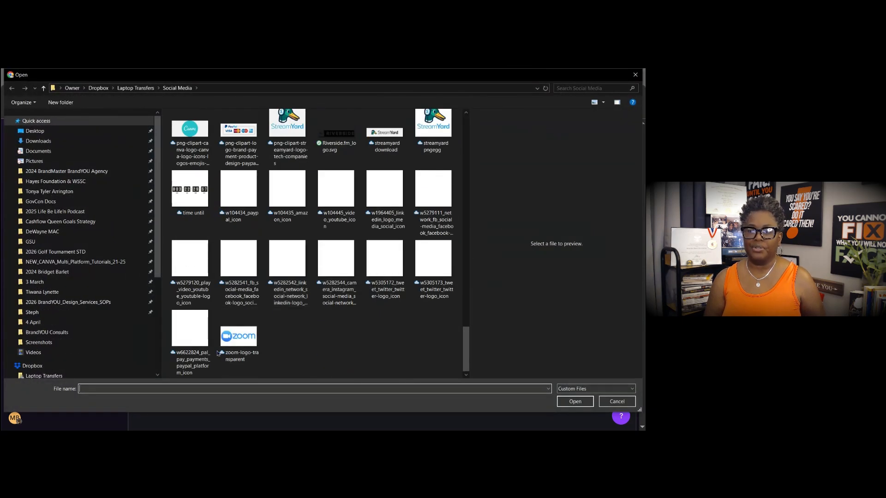
{"action": "left_click", "coordinate": [586, 87]}
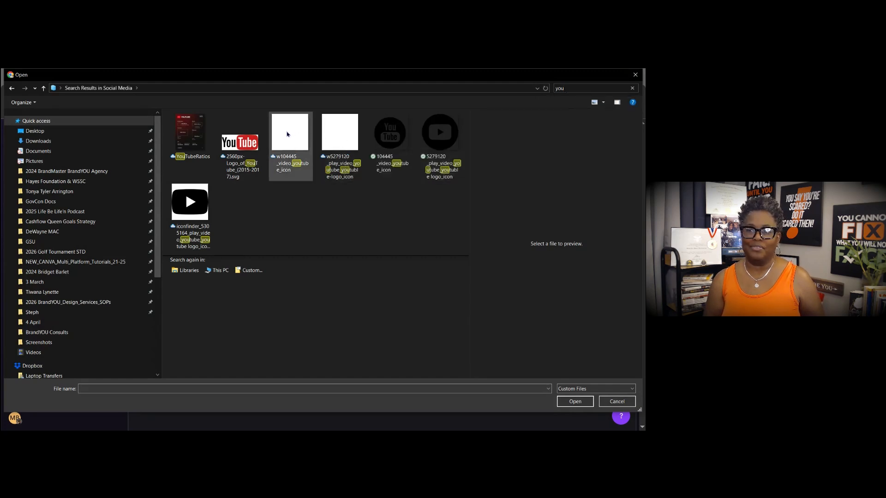
{"action": "left_click", "coordinate": [287, 134]}
{"action": "left_click", "coordinate": [339, 139], "text": "ctrl"}
{"action": "left_click", "coordinate": [575, 401]}
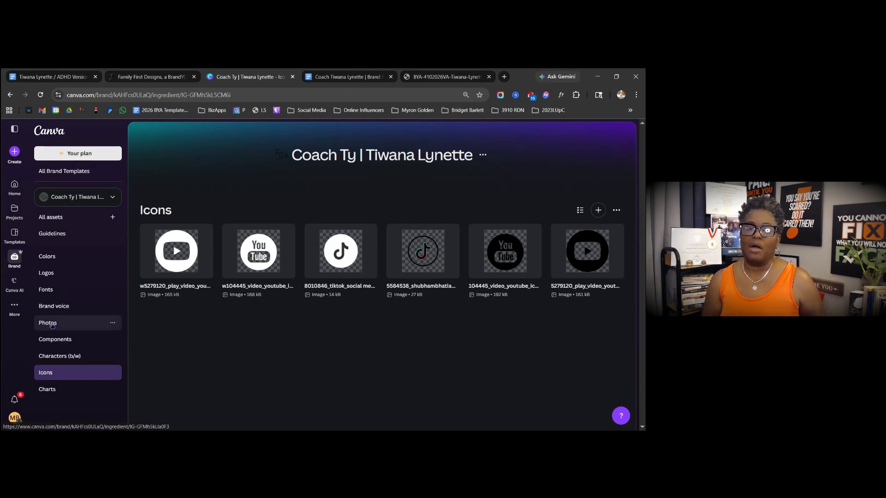
- Open the empty Photos category and browse the upload dialog to Laptop Transfers > 2024 BrandMaster BrandYOU Agency > 2025
{"action": "left_click", "coordinate": [74, 321]}
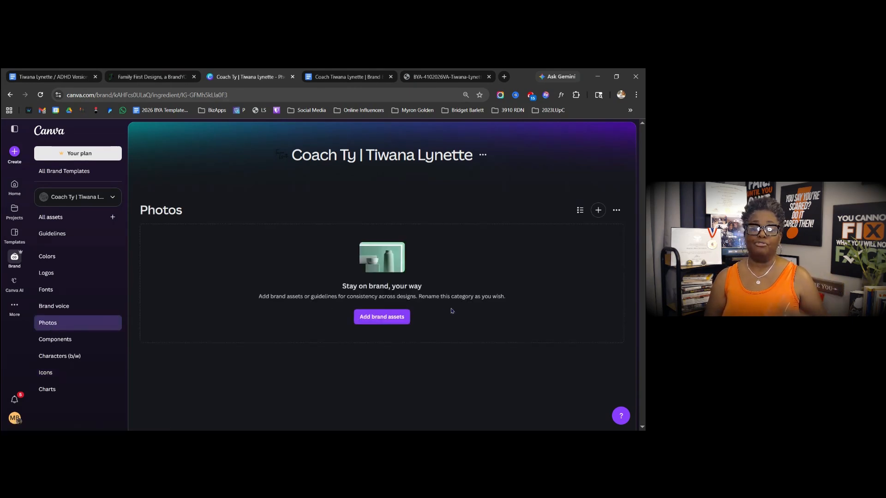
{"action": "left_click", "coordinate": [397, 321]}
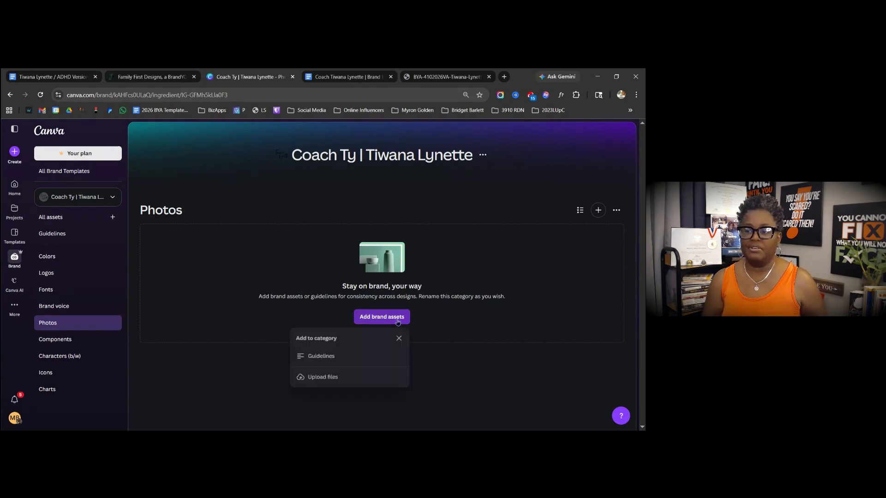
{"action": "left_click", "coordinate": [319, 377]}
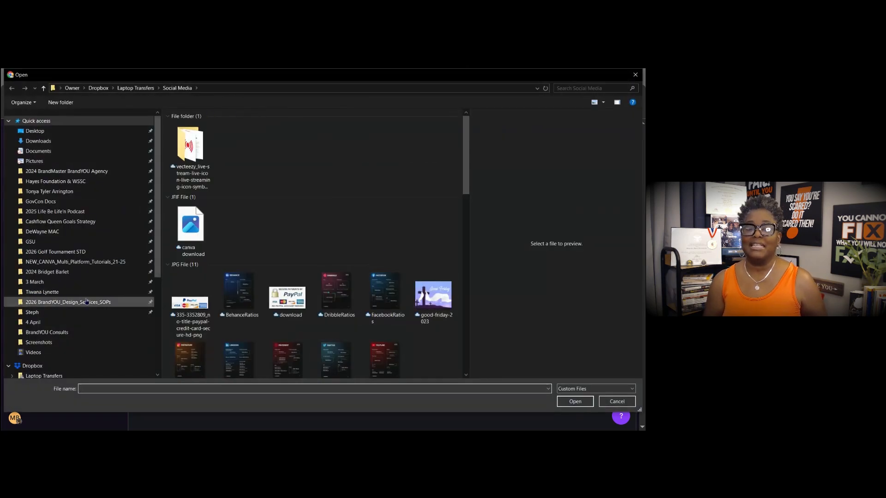
{"action": "left_click", "coordinate": [42, 292]}
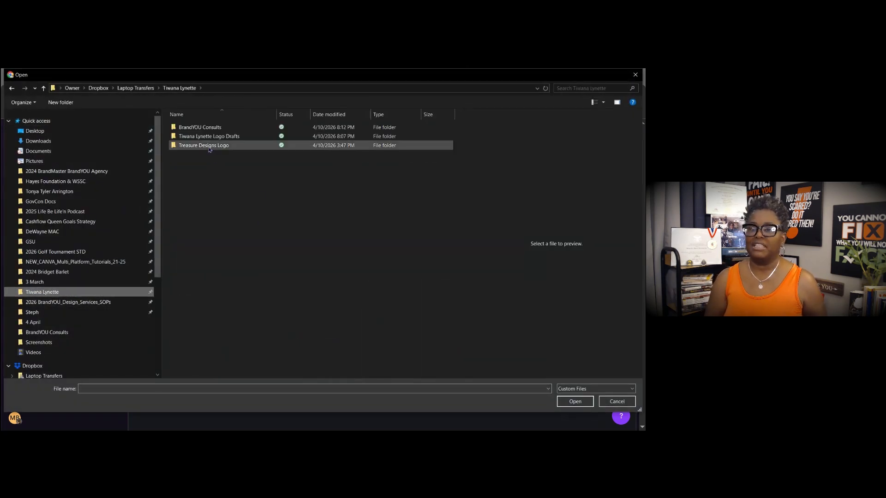
{"action": "left_click", "coordinate": [143, 88]}
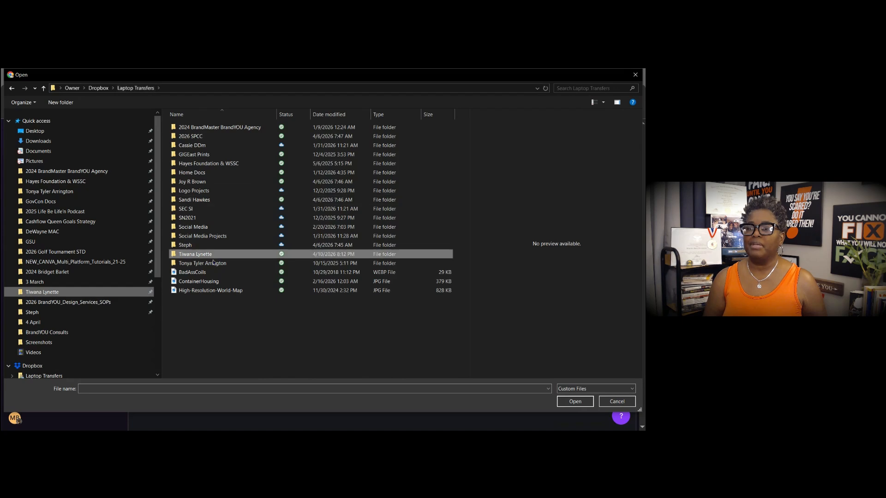
{"action": "left_click", "coordinate": [206, 128]}
{"action": "double_click", "coordinate": [206, 128]}
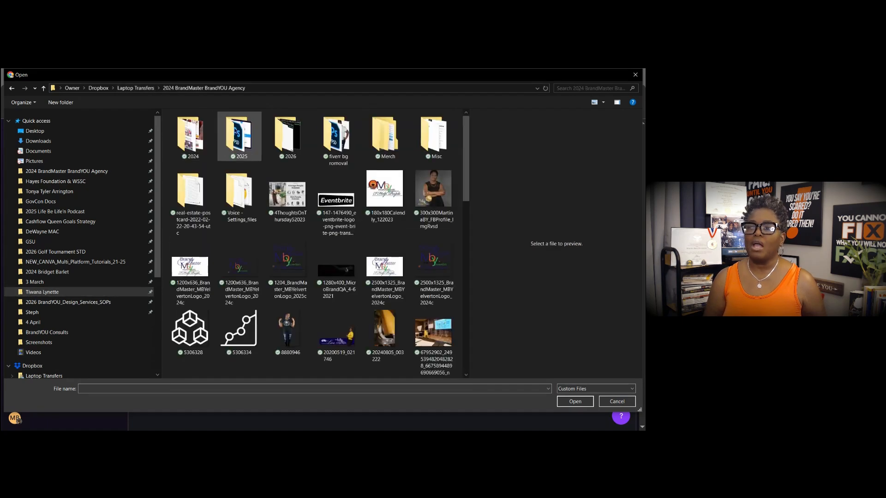
{"action": "double_click", "coordinate": [237, 136]}
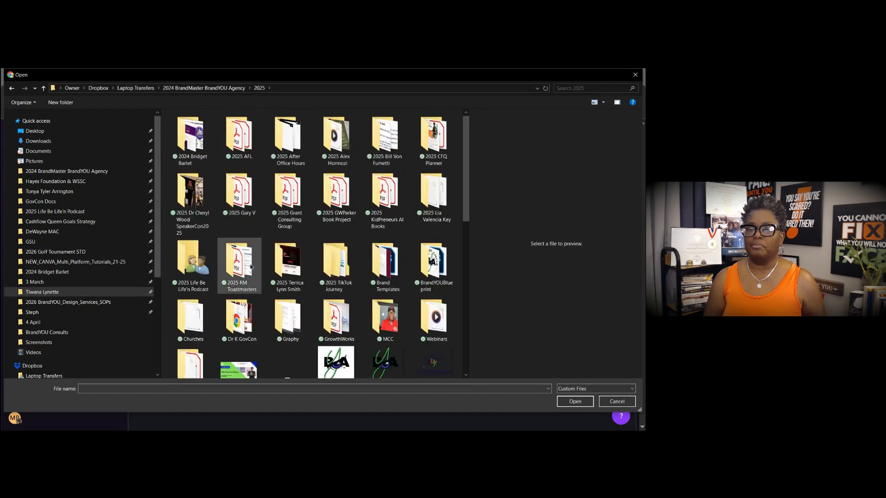
{"action": "double_click", "coordinate": [329, 268]}
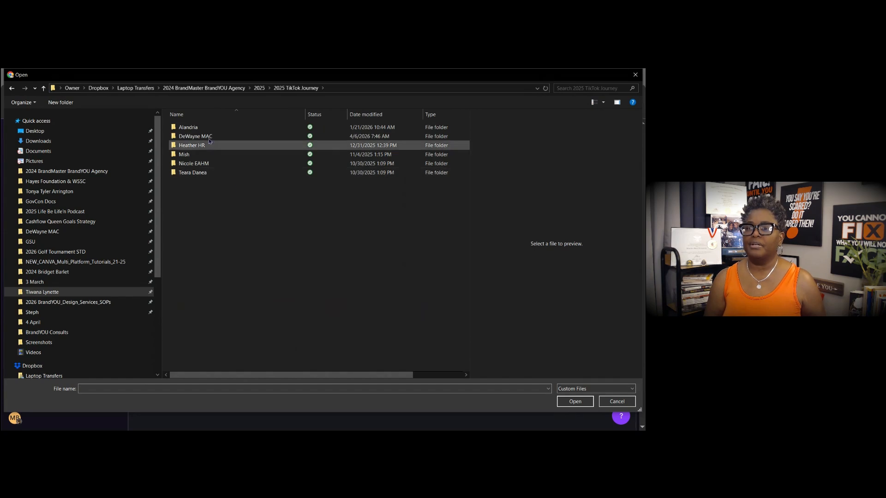
{"action": "left_click", "coordinate": [257, 89]}
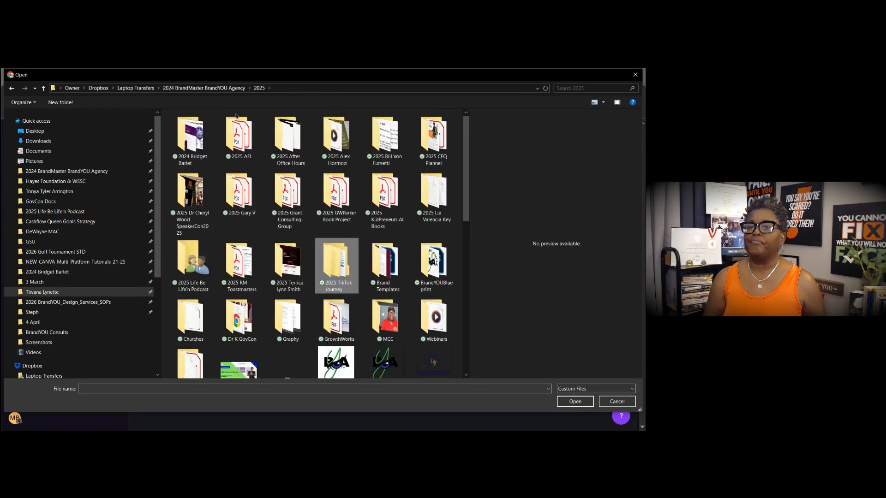
- Browse the 2025 Life Be Life'n Podcast, T Assets, BrandMaster Character Creations and Ty Assets folders
{"action": "double_click", "coordinate": [178, 273]}
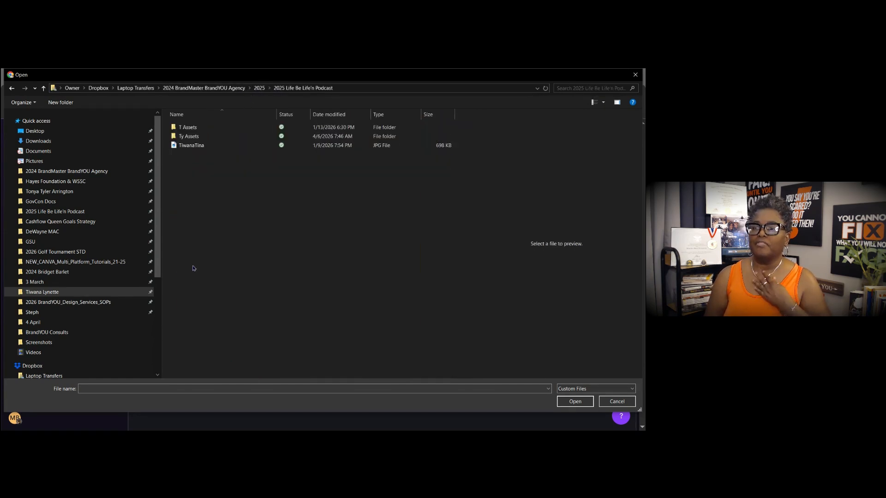
{"action": "double_click", "coordinate": [213, 128]}
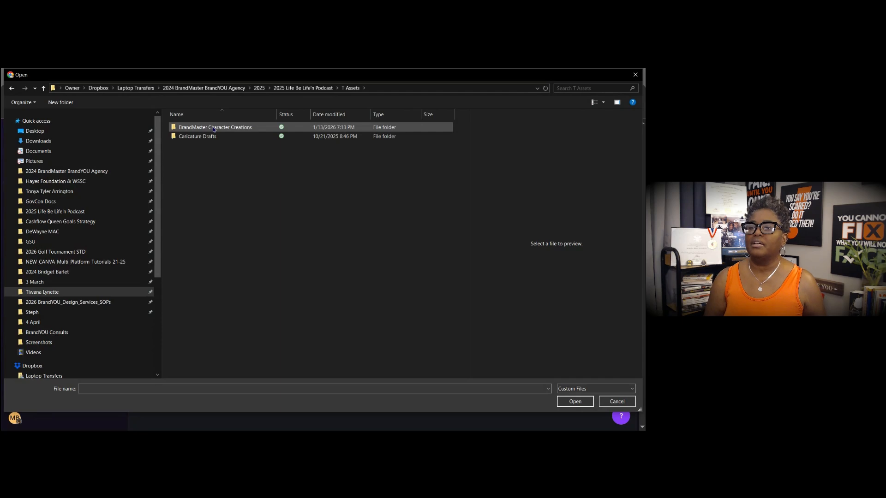
{"action": "double_click", "coordinate": [213, 128]}
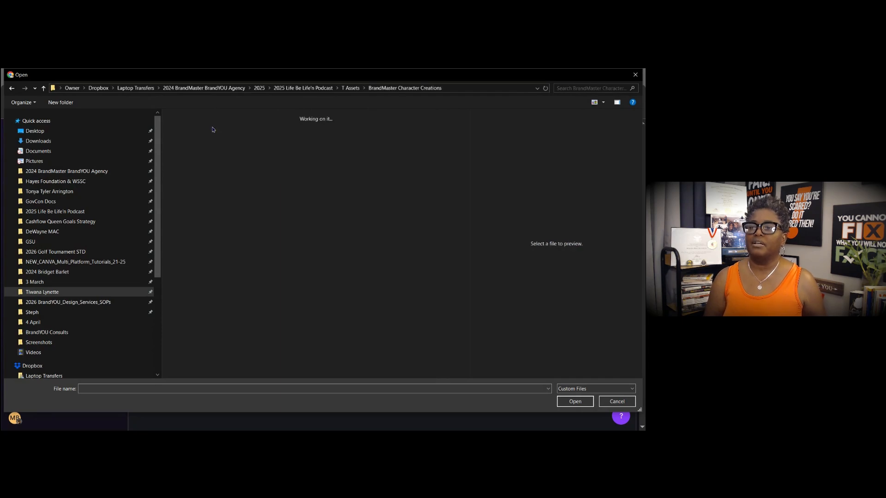
{"action": "scroll", "coordinate": [312, 199], "scroll_direction": "down", "scroll_amount": 3}
{"action": "key", "text": "alt+Left"}
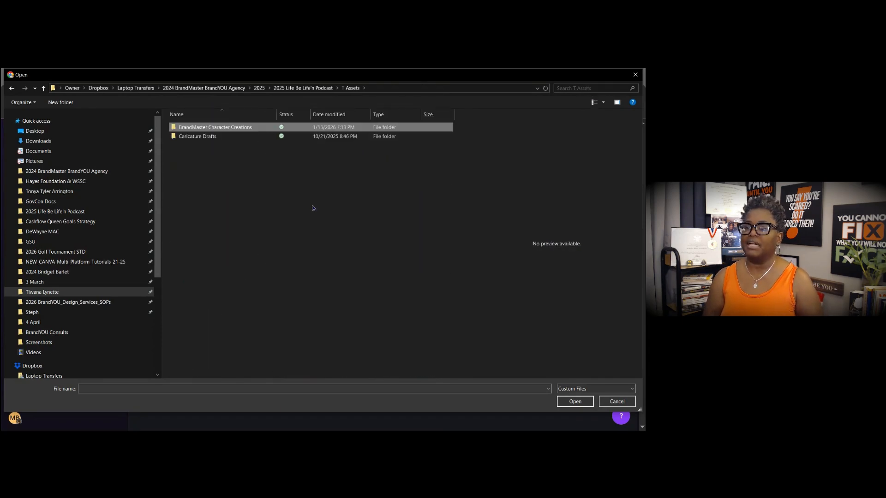
{"action": "key", "text": "alt+Left"}
{"action": "left_click", "coordinate": [208, 137]}
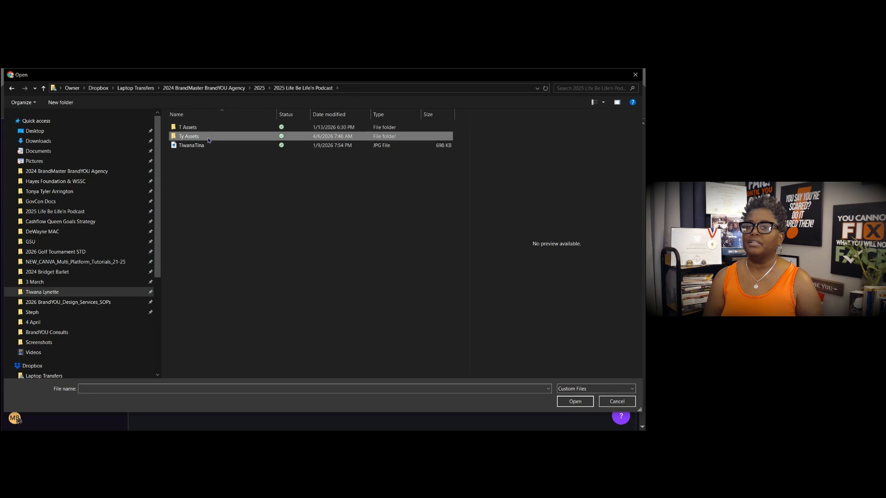
{"action": "double_click", "coordinate": [207, 140]}
{"action": "key", "text": "alt+Left"}
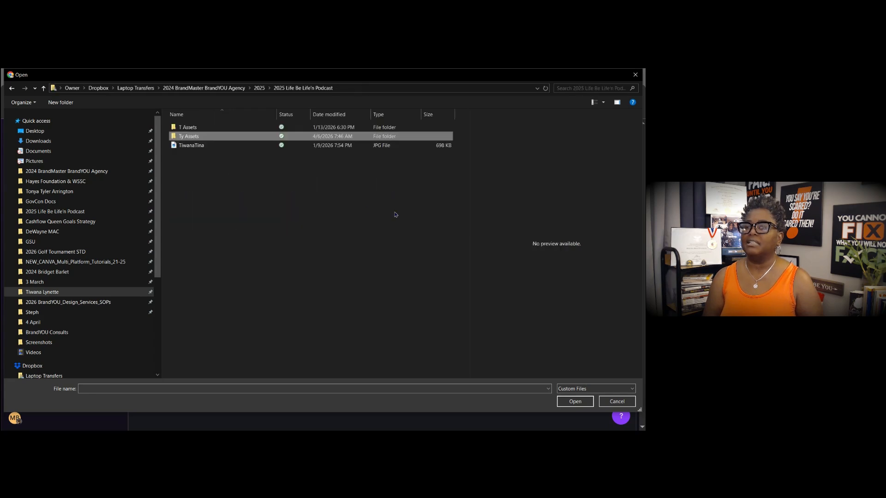
{"action": "key", "text": "alt+Up"}
{"action": "scroll", "coordinate": [347, 248], "scroll_direction": "down", "scroll_amount": 10}
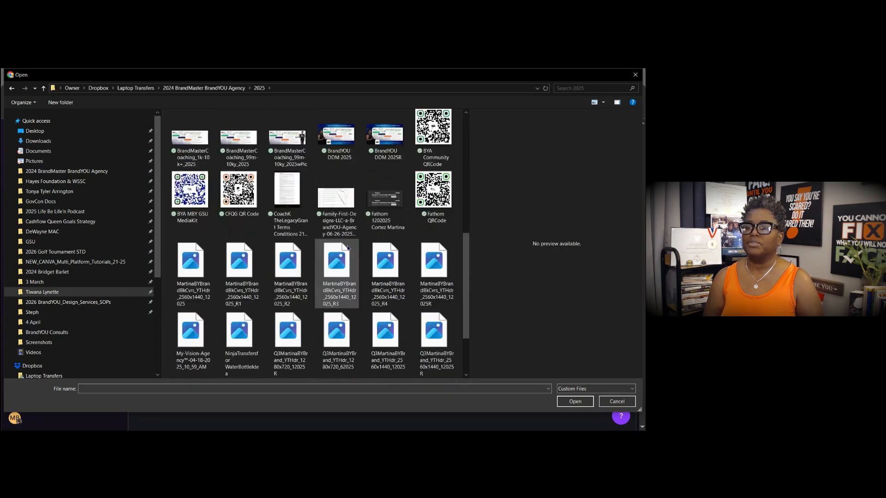
{"action": "scroll", "coordinate": [346, 248], "scroll_direction": "up", "scroll_amount": 10}
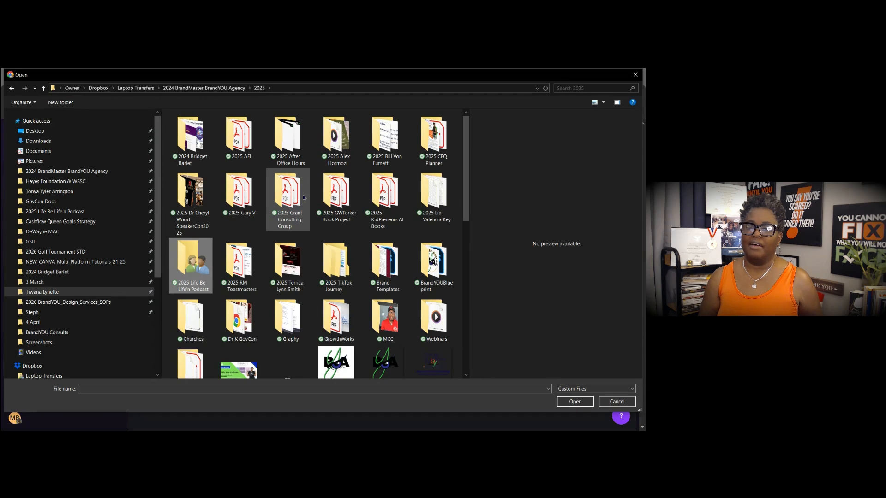
- Go up to the 2024 BrandMaster BrandYOU Agency folder and into BrandYOUBlueprint's testimony request folder
{"action": "left_click", "coordinate": [203, 88]}
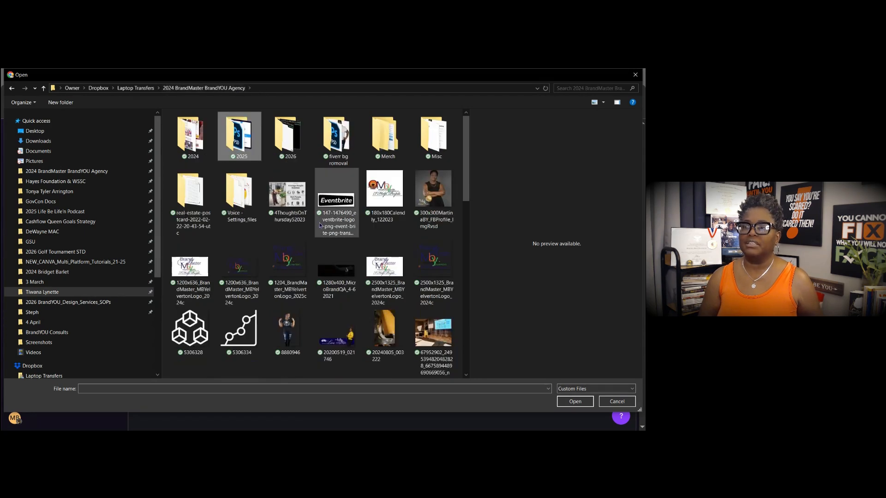
{"action": "double_click", "coordinate": [237, 137]}
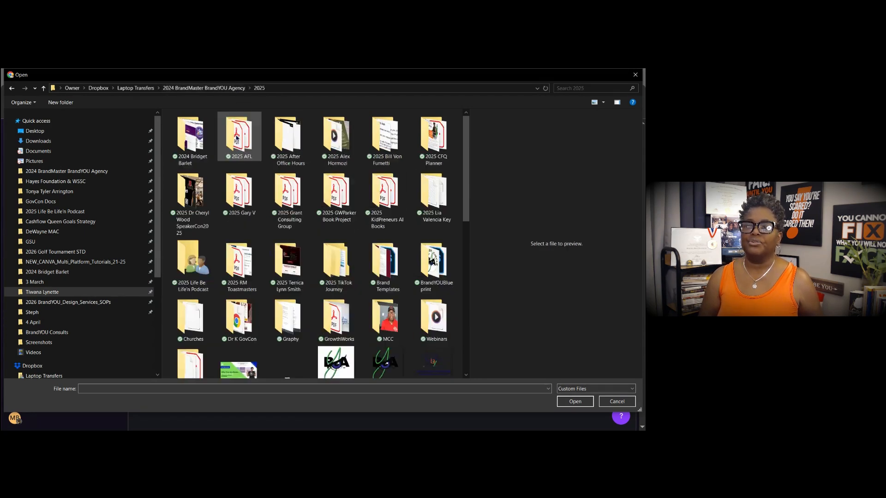
{"action": "left_click_drag", "start_coordinate": [465, 190], "coordinate": [471, 148]}
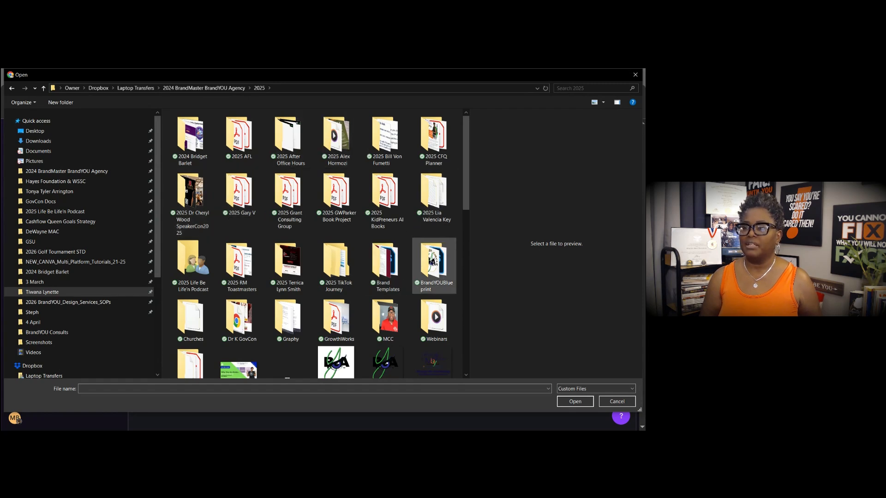
{"action": "double_click", "coordinate": [414, 260]}
{"action": "scroll", "coordinate": [414, 259], "scroll_direction": "down", "scroll_amount": 5}
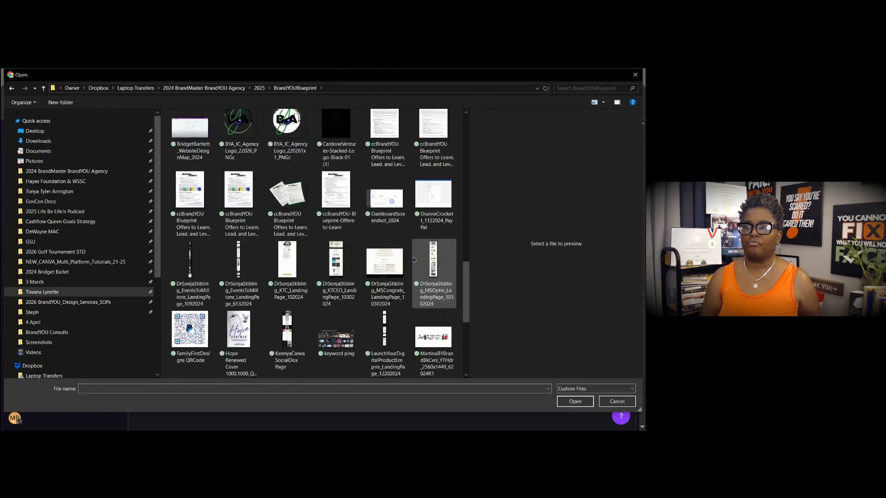
{"action": "left_click_drag", "start_coordinate": [465, 293], "coordinate": [462, 196]}
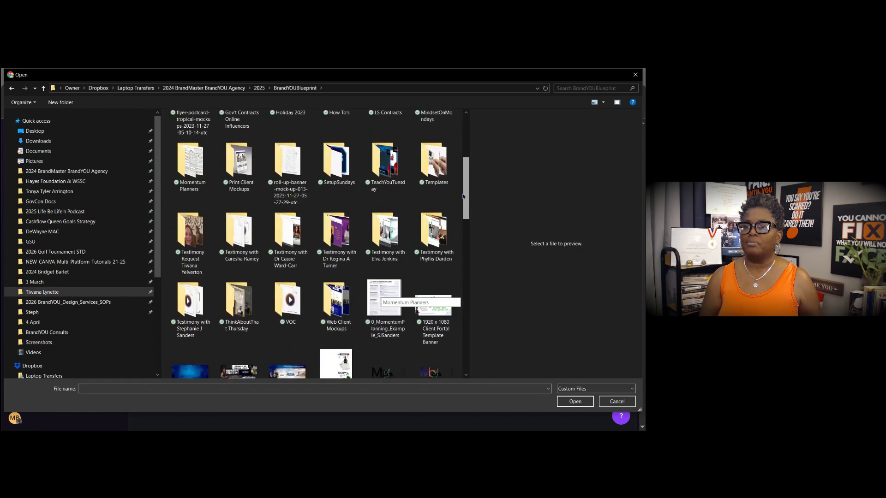
{"action": "double_click", "coordinate": [190, 225]}
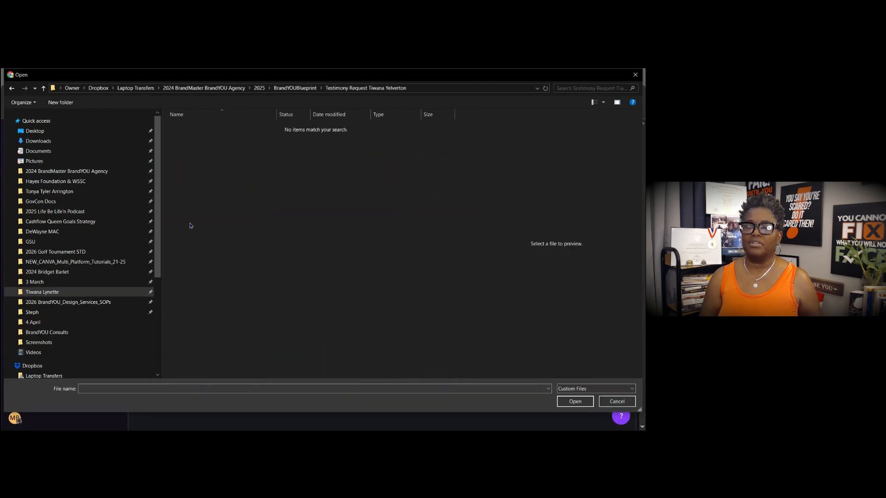
- Cancel the upload without a file, dismiss the add-to-category options, and go to Family First Designs
{"action": "left_click", "coordinate": [617, 401]}
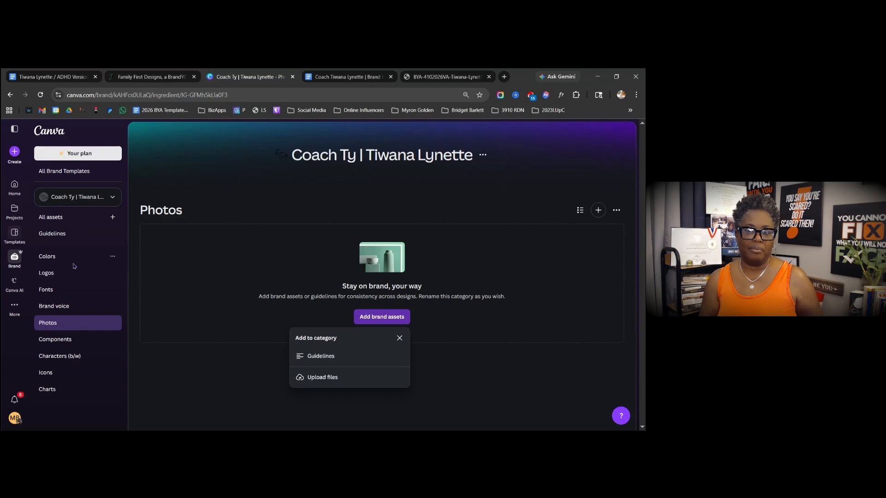
{"action": "left_click", "coordinate": [186, 389]}
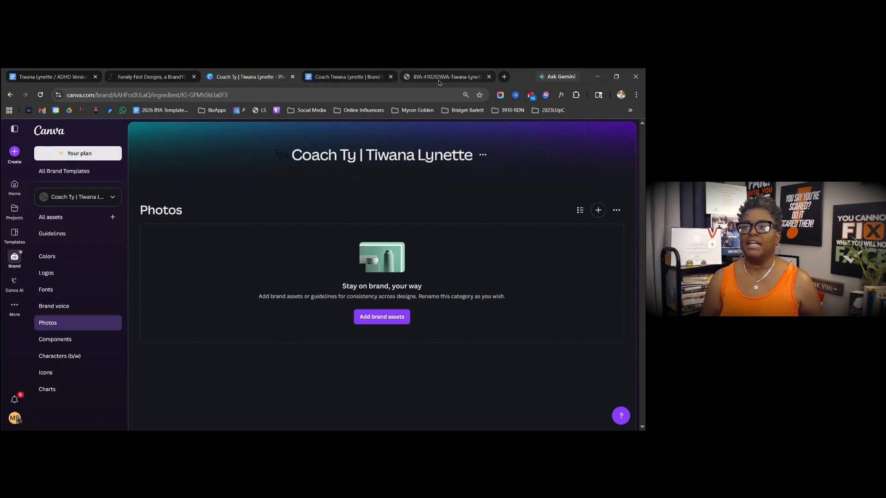
{"action": "left_click", "coordinate": [143, 77]}
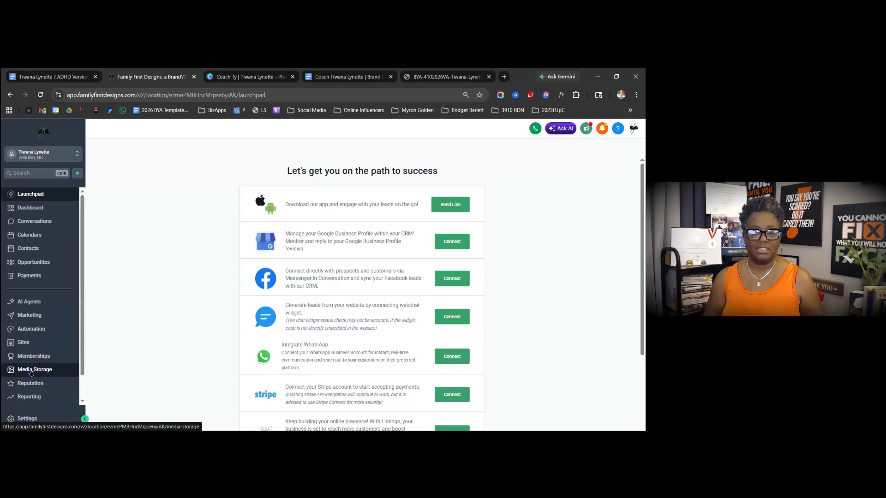
{"action": "scroll", "coordinate": [31, 372], "scroll_direction": "down", "scroll_amount": 1}
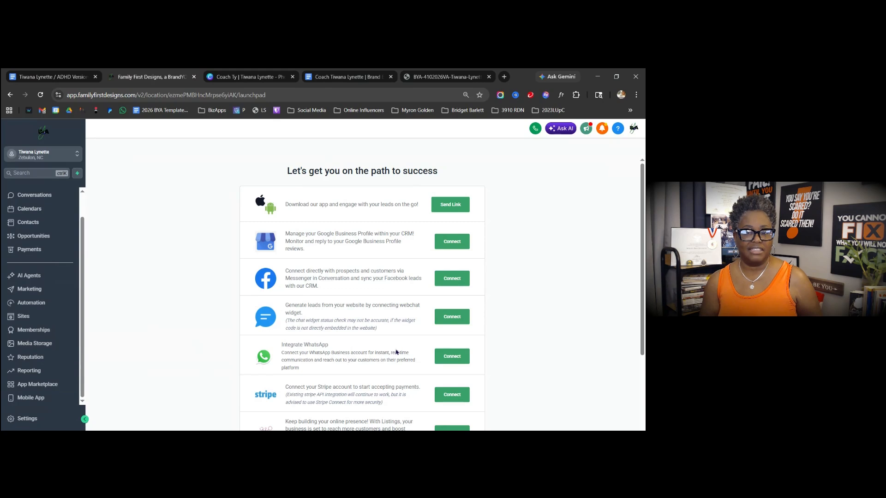
- Go to Marketing and open its empty Brand Boards page
{"action": "left_click", "coordinate": [30, 290]}
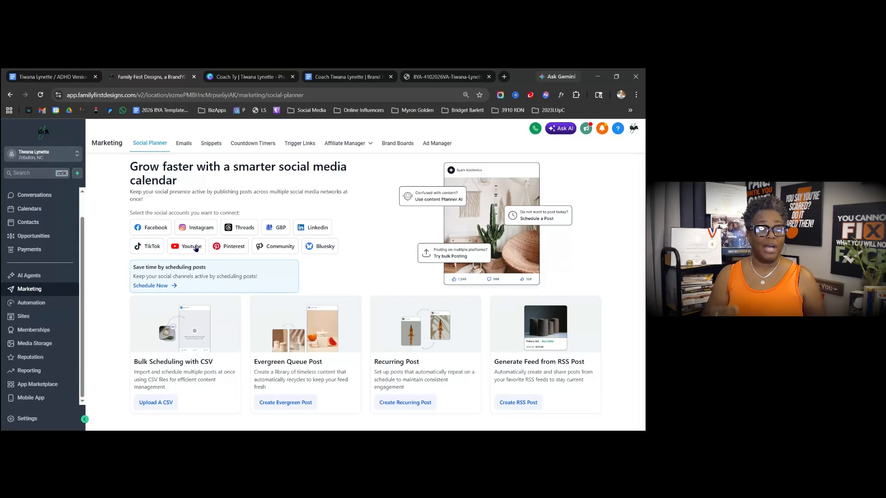
{"action": "left_click", "coordinate": [393, 144]}
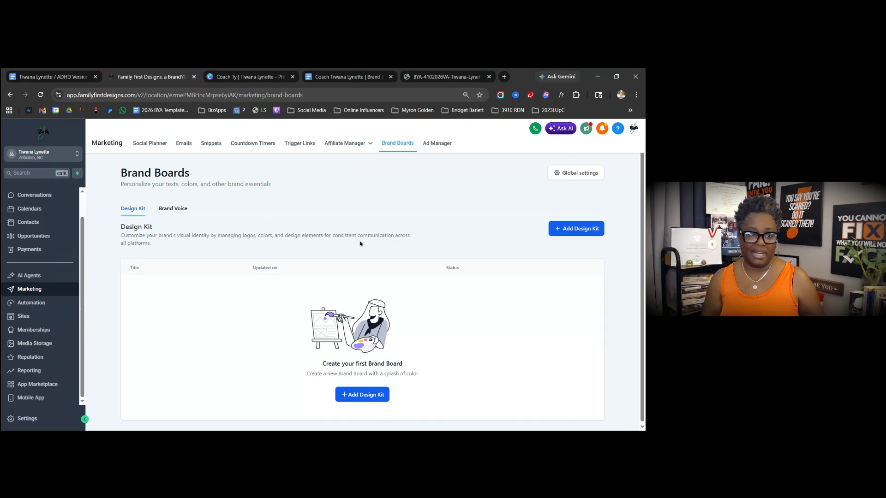
- Add a design kit from a blank layout and open Media Storage for Logo 1
{"action": "left_click", "coordinate": [579, 232]}
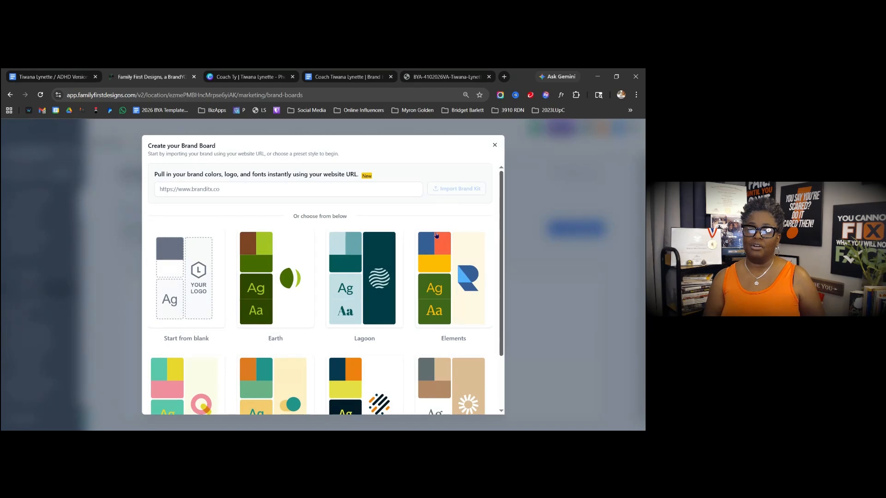
{"action": "mouse_move", "coordinate": [188, 264]}
{"action": "scroll", "coordinate": [352, 281], "scroll_direction": "down", "scroll_amount": 2}
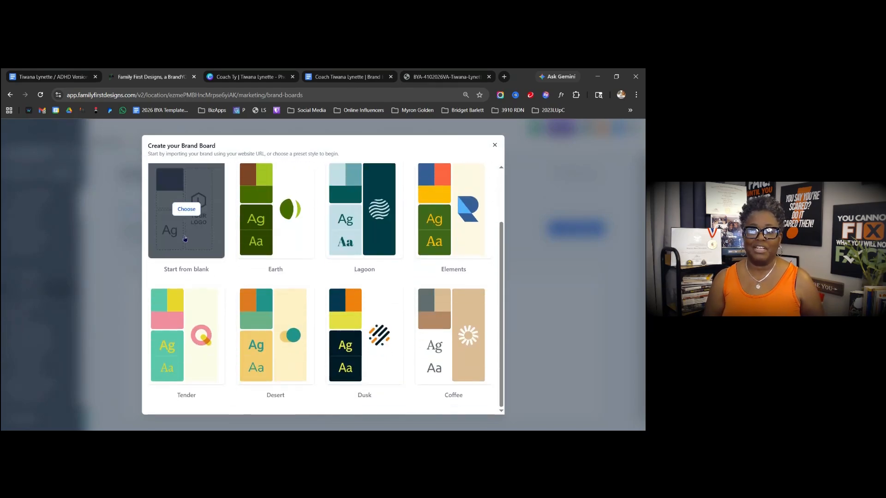
{"action": "left_click", "coordinate": [188, 209]}
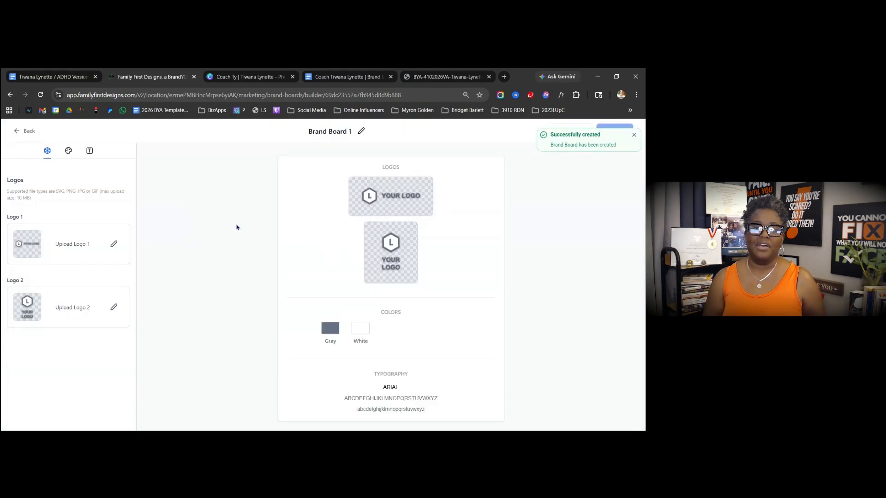
{"action": "left_click", "coordinate": [114, 245]}
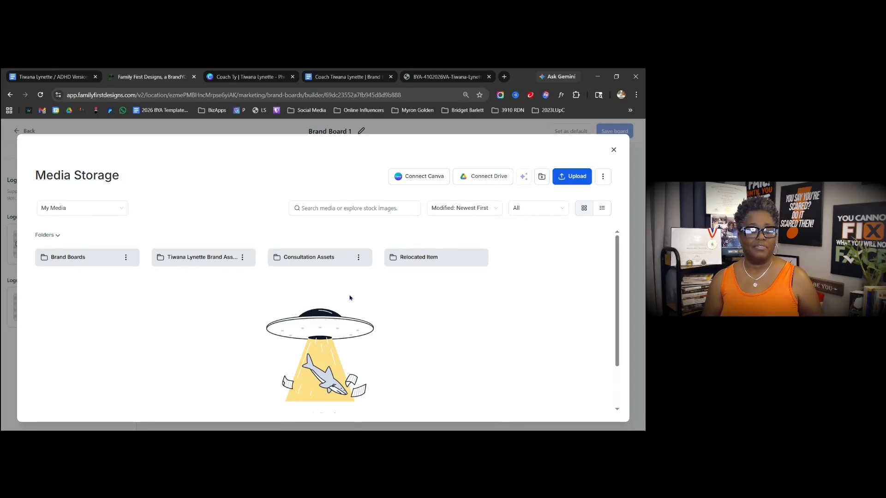
{"action": "left_click", "coordinate": [201, 258]}
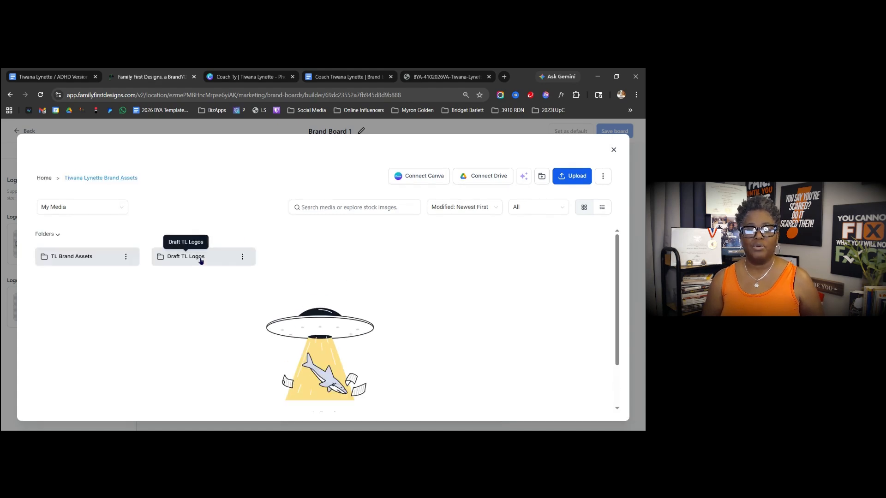
{"action": "left_click", "coordinate": [201, 260]}
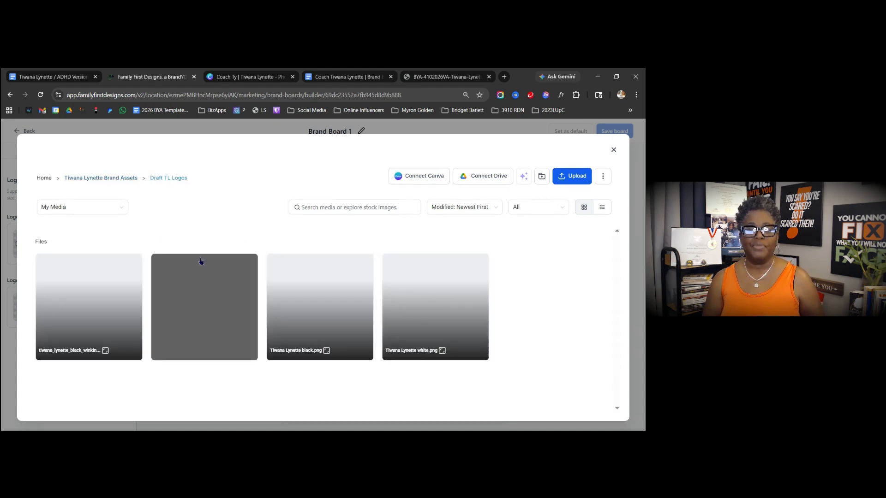
{"action": "left_click", "coordinate": [311, 302]}
{"action": "left_click", "coordinate": [311, 303]}
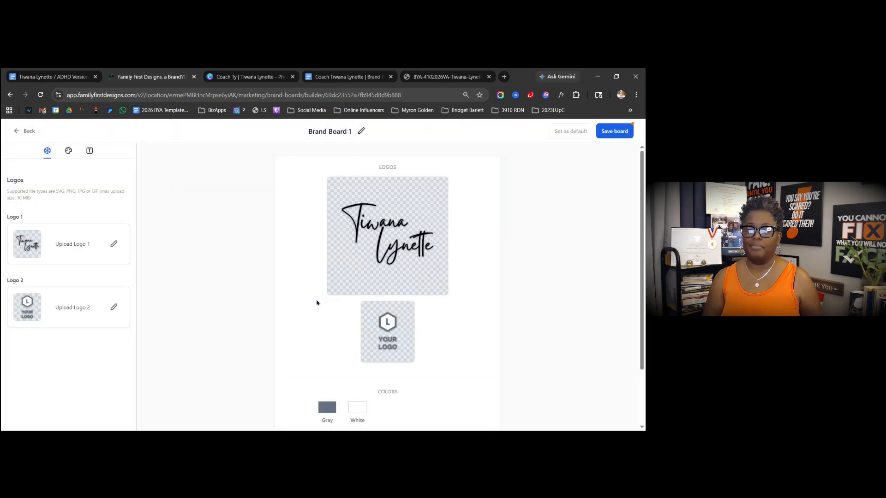
{"action": "left_click", "coordinate": [114, 308]}
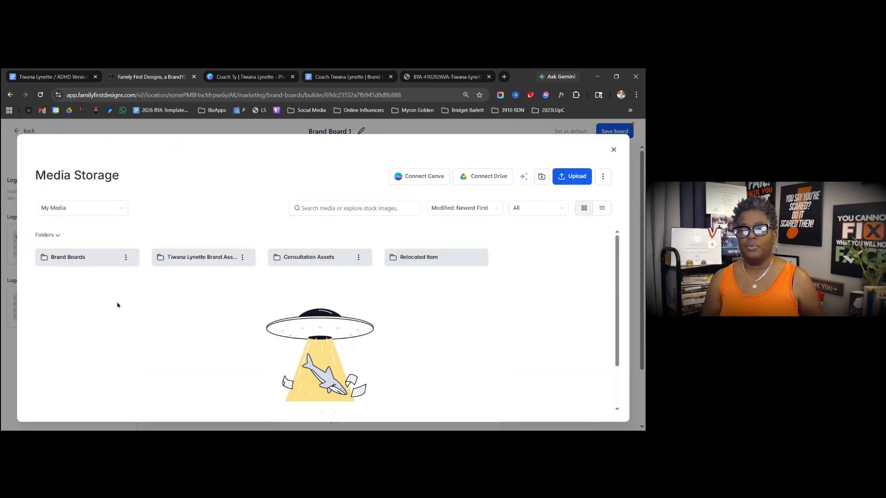
{"action": "left_click", "coordinate": [219, 260]}
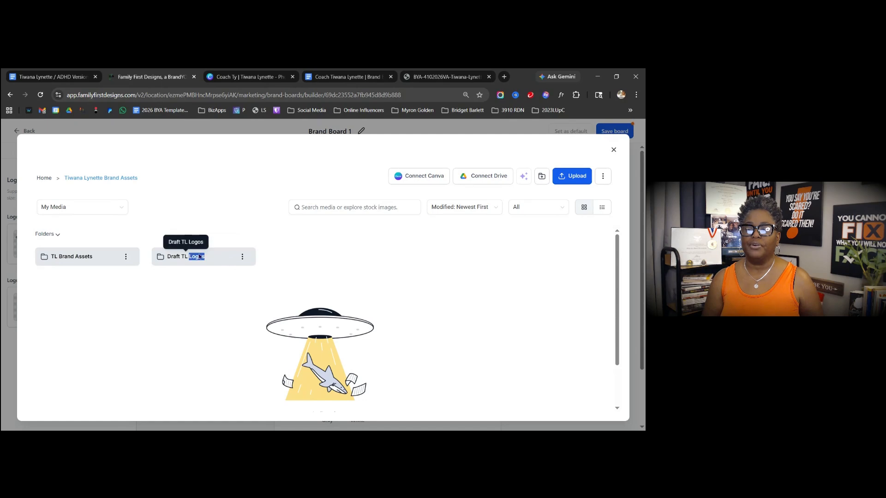
{"action": "left_click", "coordinate": [198, 258]}
{"action": "left_click", "coordinate": [408, 291]}
{"action": "left_click", "coordinate": [408, 291]}
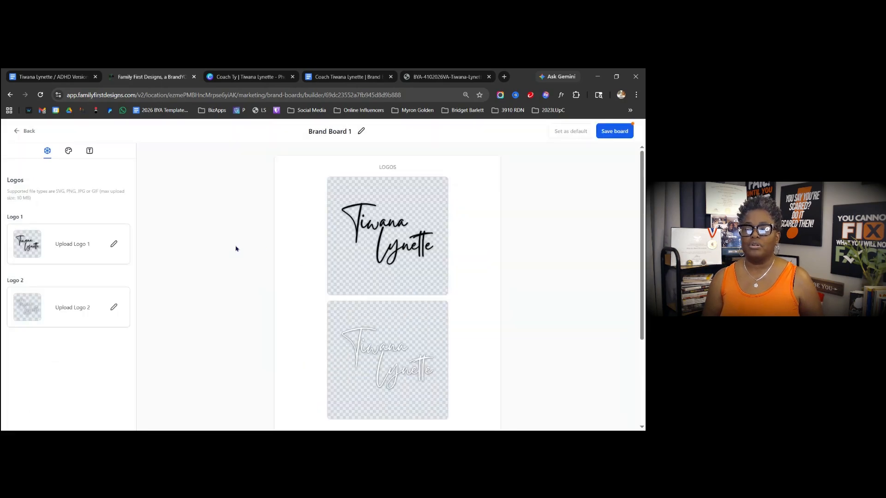
- Switch Brand Board 1 to its Colors panel and add third and fourth colour rows
{"action": "left_click", "coordinate": [68, 154]}
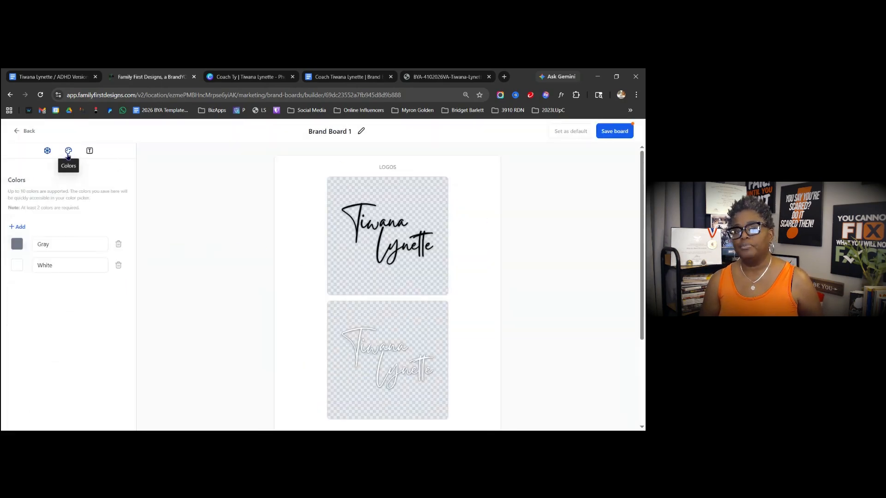
{"action": "left_click", "coordinate": [21, 227]}
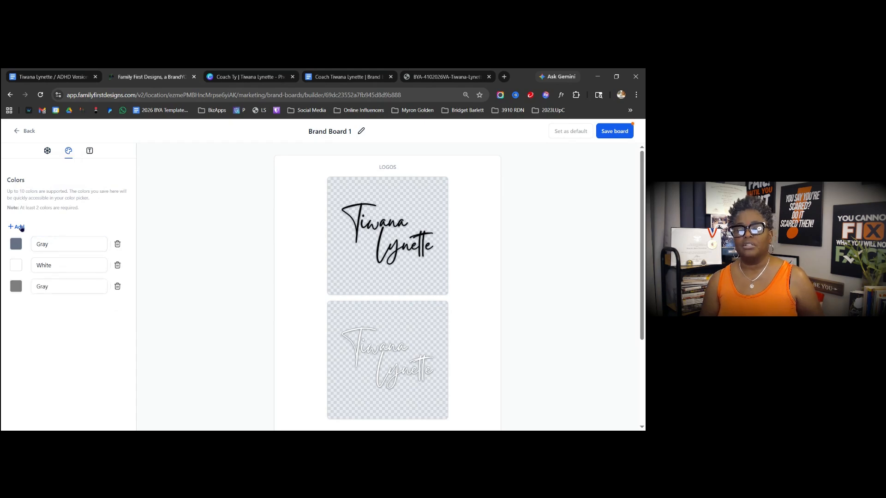
{"action": "left_click", "coordinate": [20, 227]}
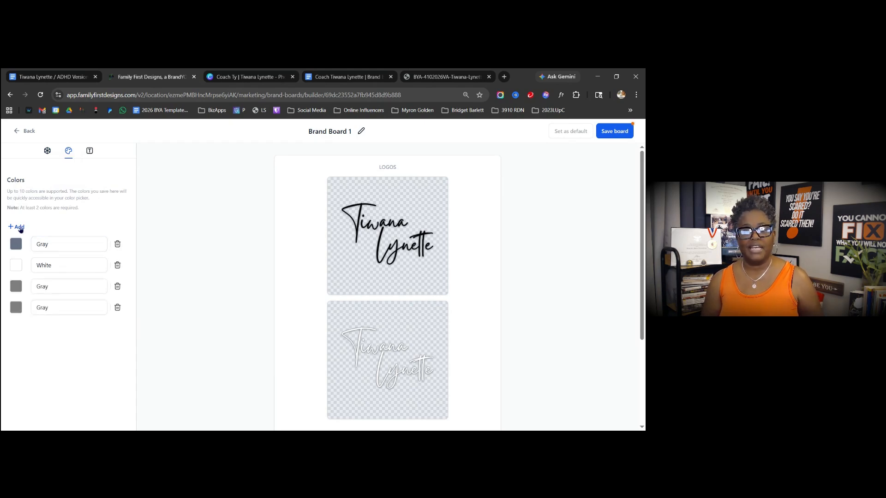
- Make the first colour Green #38761d, copying its label from Canva's brand colours
{"action": "left_click", "coordinate": [249, 77]}
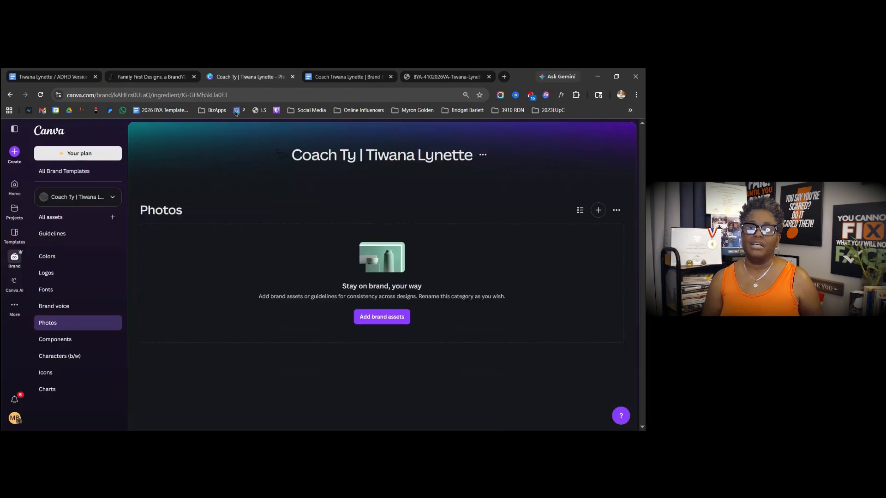
{"action": "left_click", "coordinate": [52, 257]}
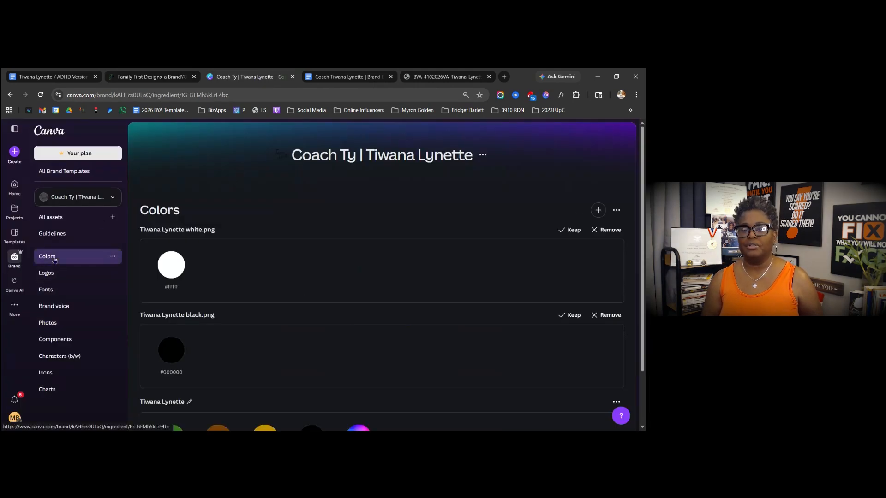
{"action": "scroll", "coordinate": [203, 295], "scroll_direction": "down", "scroll_amount": 2}
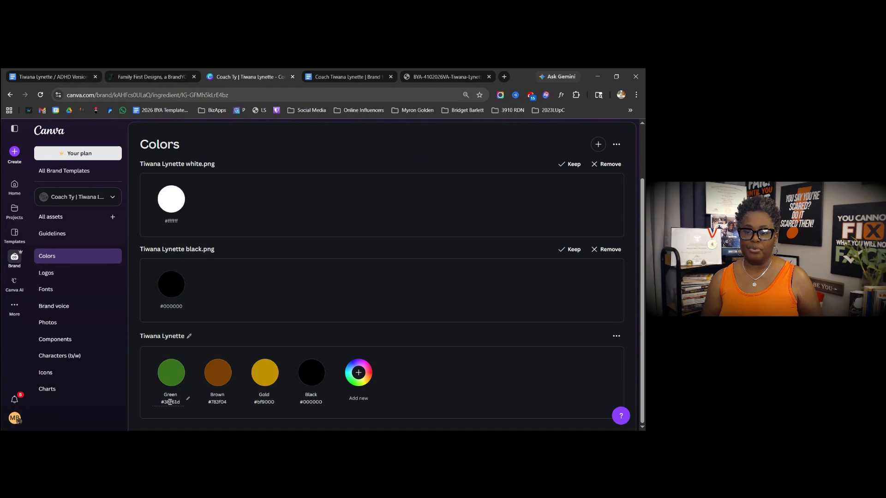
{"action": "left_click", "coordinate": [166, 402]}
{"action": "left_click", "coordinate": [167, 399]}
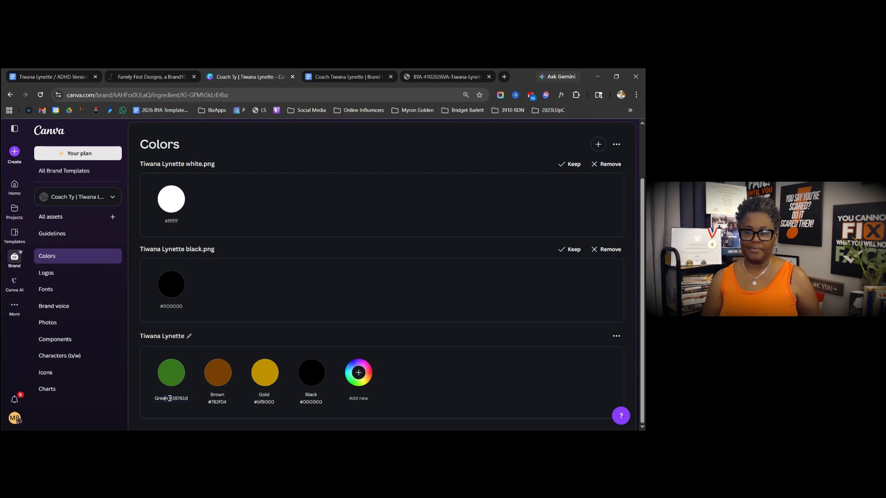
{"action": "triple_click", "coordinate": [170, 399]}
{"action": "key", "text": "ctrl+c"}
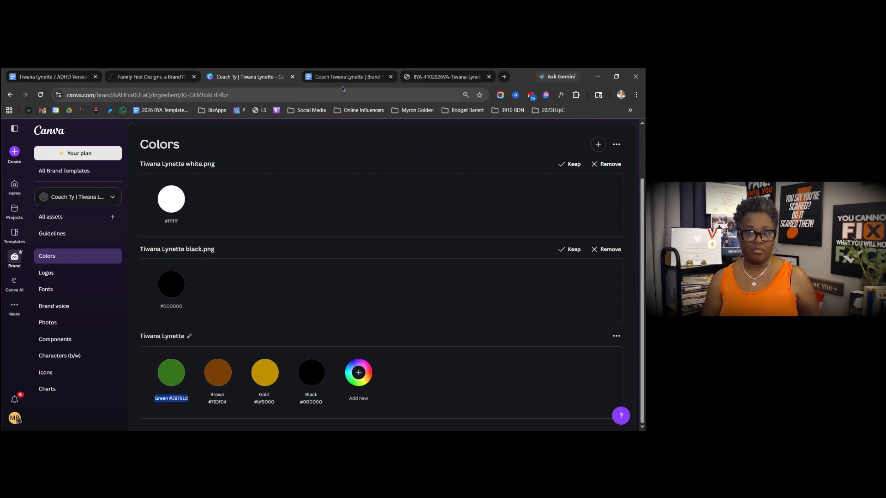
{"action": "left_click", "coordinate": [157, 78]}
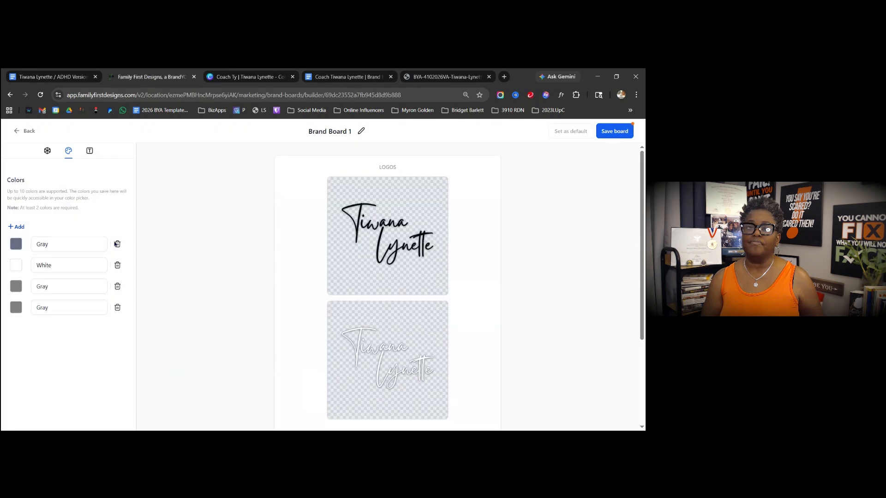
{"action": "left_click", "coordinate": [54, 244]}
{"action": "double_click", "coordinate": [53, 244]}
{"action": "key", "text": "ctrl+v"}
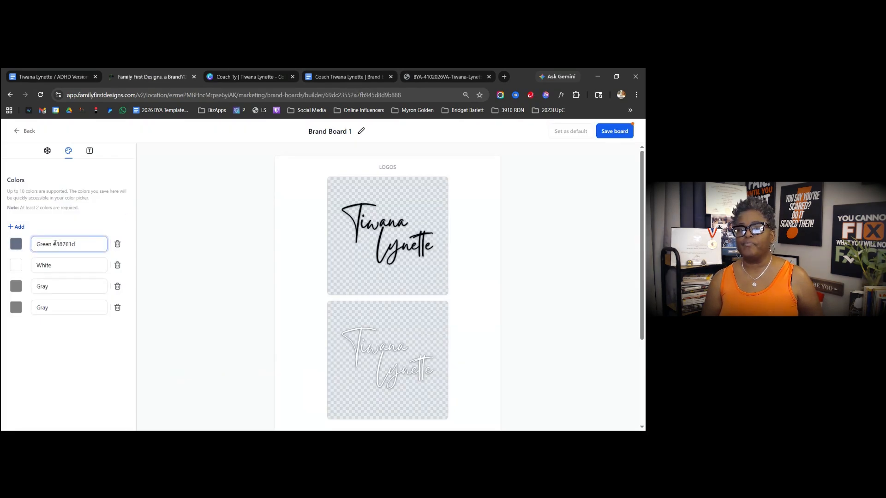
{"action": "double_click", "coordinate": [71, 241]}
{"action": "key", "text": "ctrl+c"}
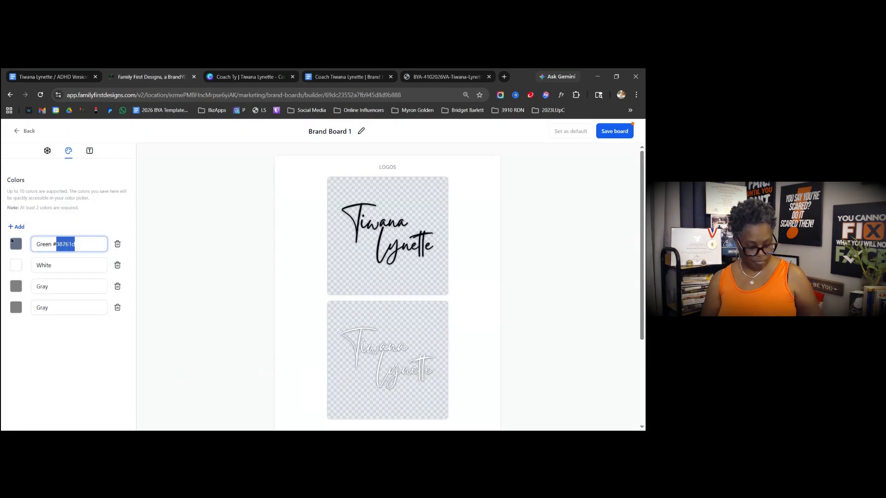
{"action": "left_click", "coordinate": [16, 244]}
{"action": "double_click", "coordinate": [84, 320]}
{"action": "key", "text": "ctrl+v"}
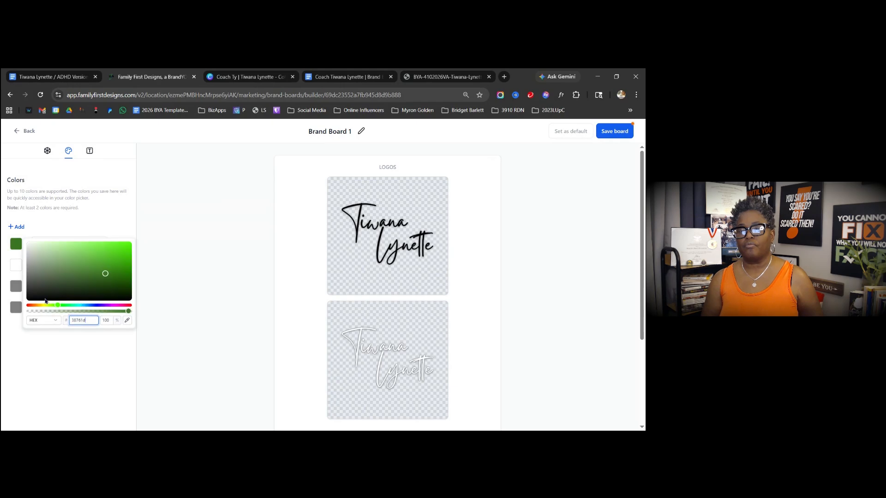
- Make the second colour Brown #783f04, name and hex copied from Canva
{"action": "left_click", "coordinate": [16, 264]}
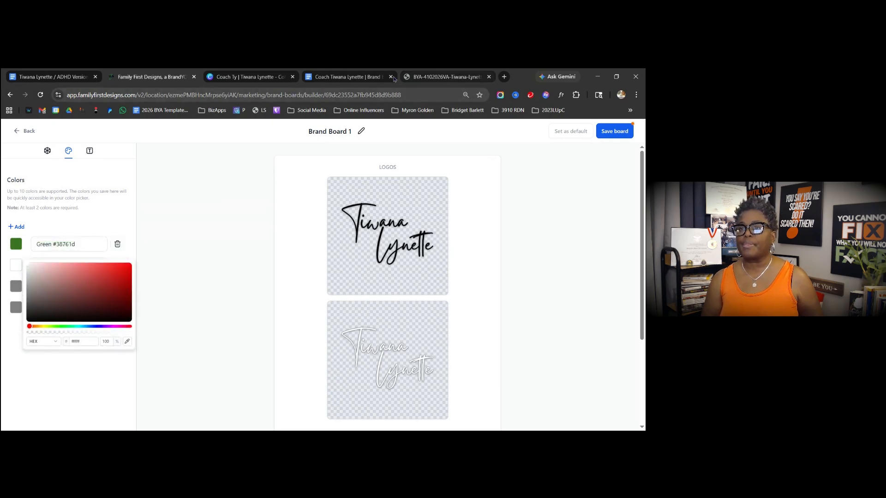
{"action": "left_click", "coordinate": [245, 77]}
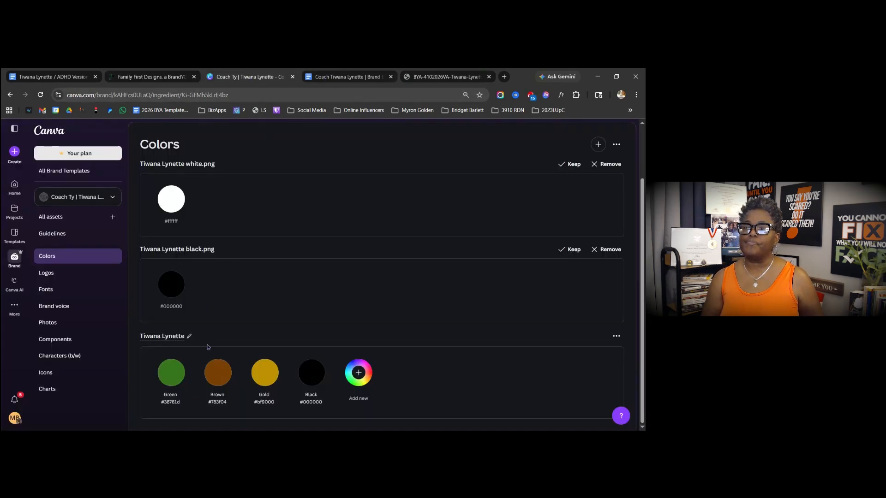
{"action": "triple_click", "coordinate": [217, 395]}
{"action": "key", "text": "ctrl+c"}
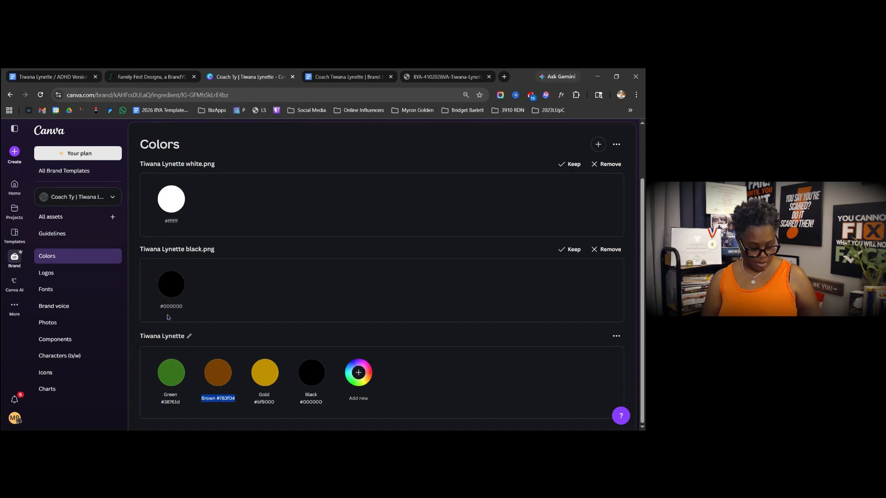
{"action": "left_click", "coordinate": [143, 76]}
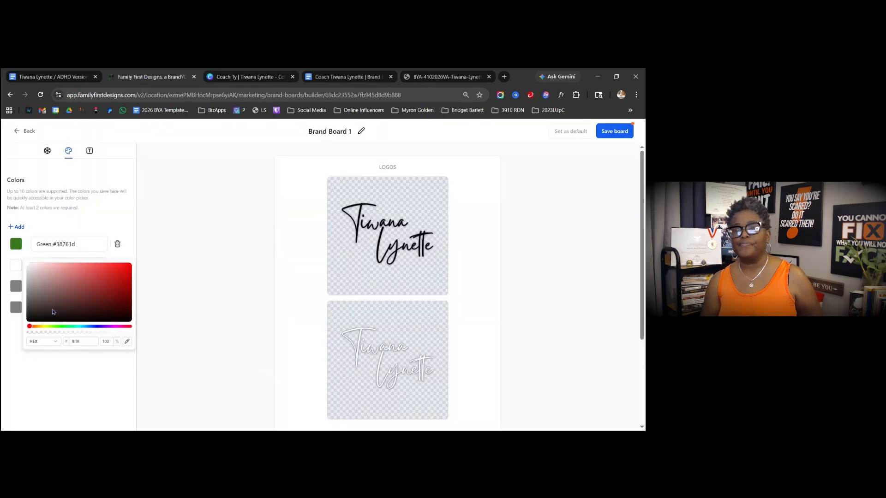
{"action": "left_click", "coordinate": [118, 236]}
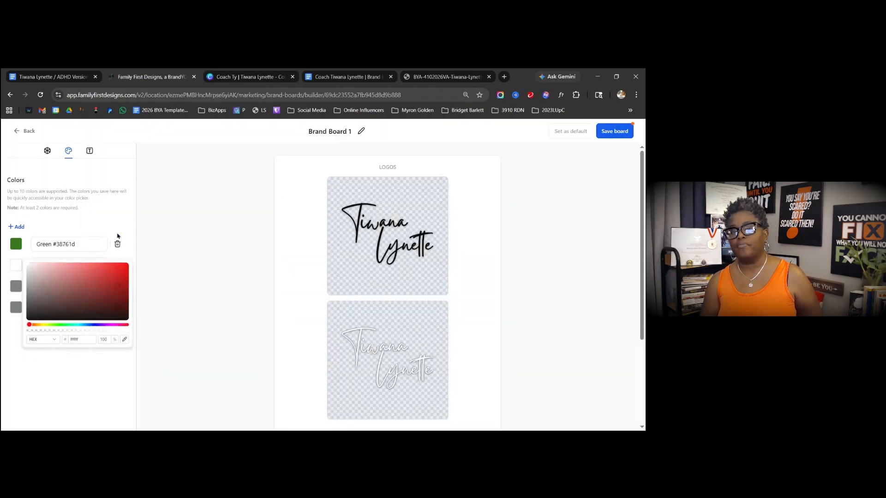
{"action": "double_click", "coordinate": [42, 265]}
{"action": "key", "text": "ctrl+v"}
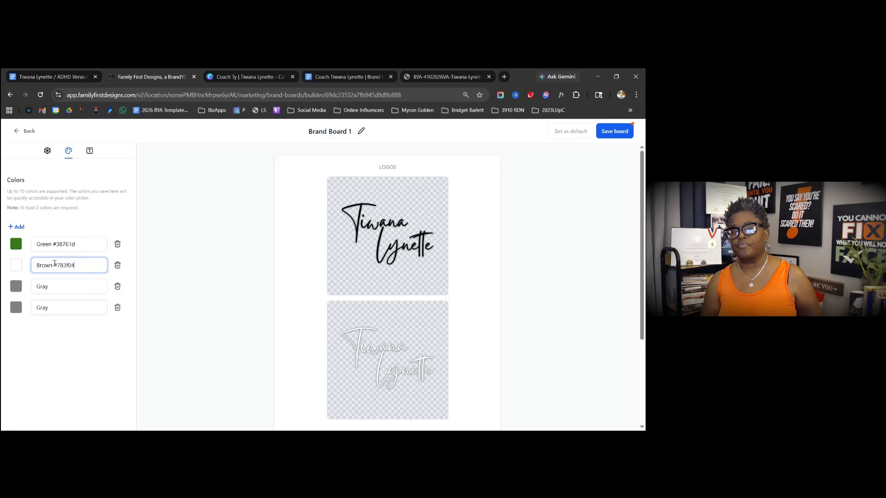
{"action": "left_click_drag", "start_coordinate": [54, 266], "coordinate": [75, 265]}
{"action": "key", "text": "ctrl+c"}
{"action": "left_click", "coordinate": [16, 266]}
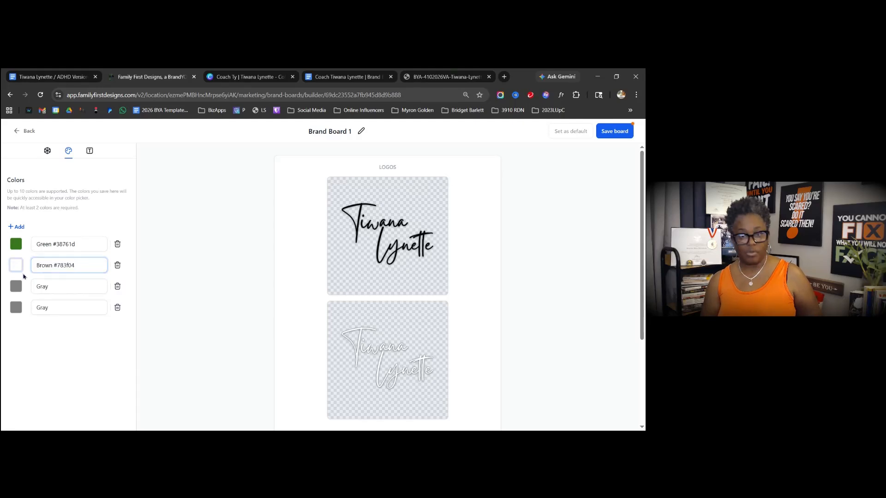
{"action": "left_click_drag", "start_coordinate": [94, 342], "coordinate": [62, 341]}
{"action": "key", "text": "ctrl+v"}
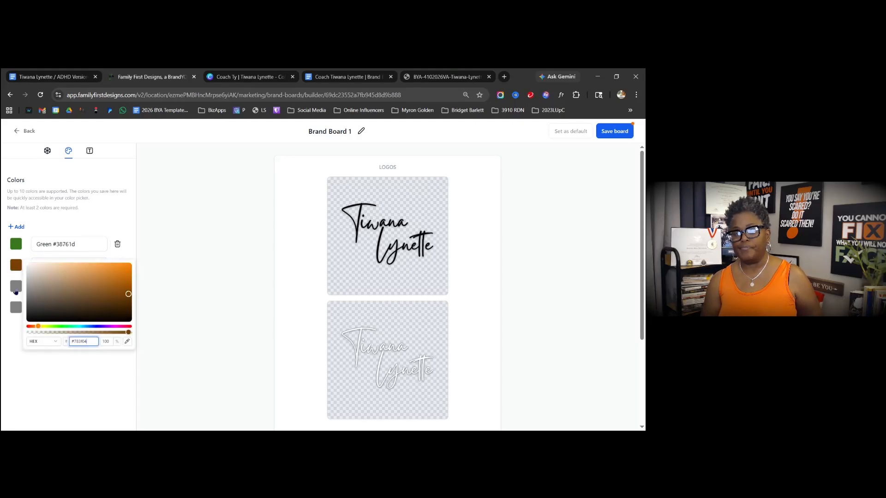
{"action": "left_click", "coordinate": [15, 286]}
- Make the third colour Gold #bf9000, name and hex copied from Canva
{"action": "left_click_drag", "start_coordinate": [69, 289], "coordinate": [25, 290]}
{"action": "left_click", "coordinate": [236, 78]}
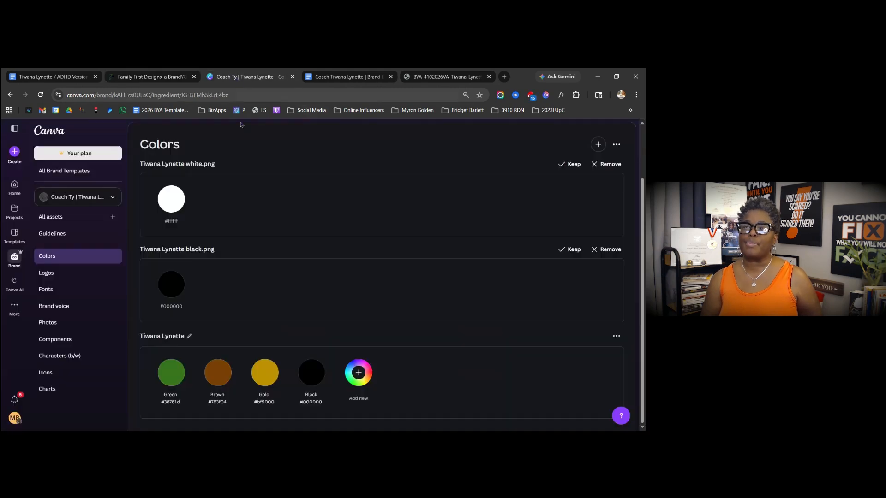
{"action": "left_click", "coordinate": [264, 398]}
{"action": "key", "text": "ctrl+c"}
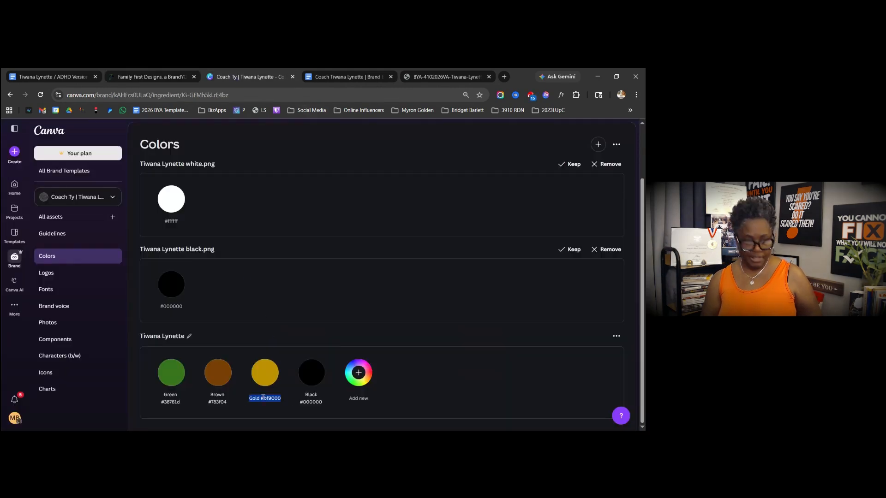
{"action": "left_click", "coordinate": [152, 78]}
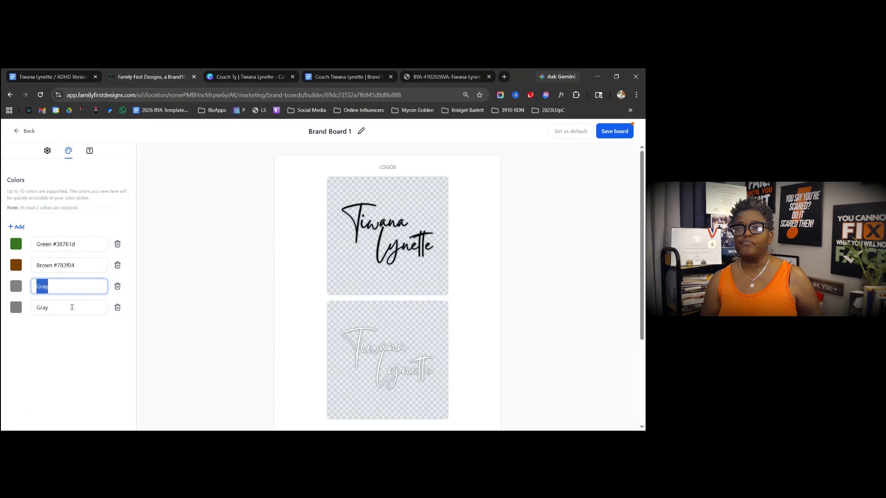
{"action": "key", "text": "ctrl+v"}
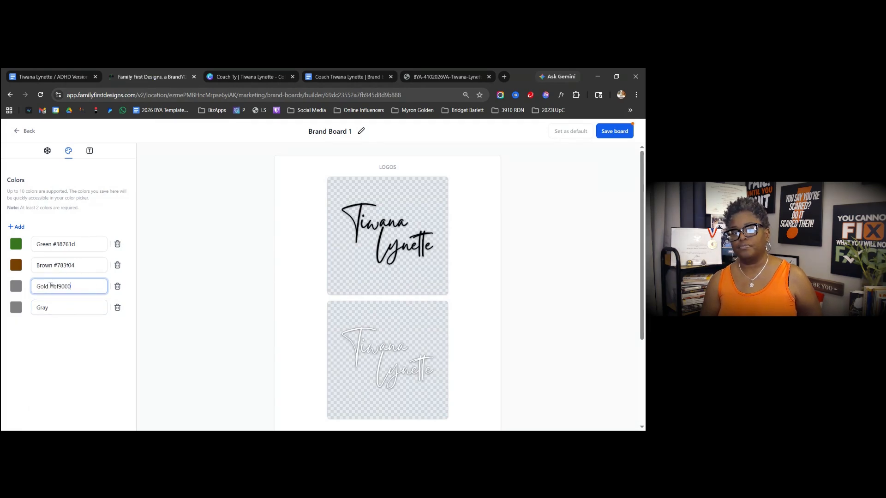
{"action": "left_click_drag", "start_coordinate": [50, 286], "coordinate": [72, 286]}
{"action": "key", "text": "ctrl+c"}
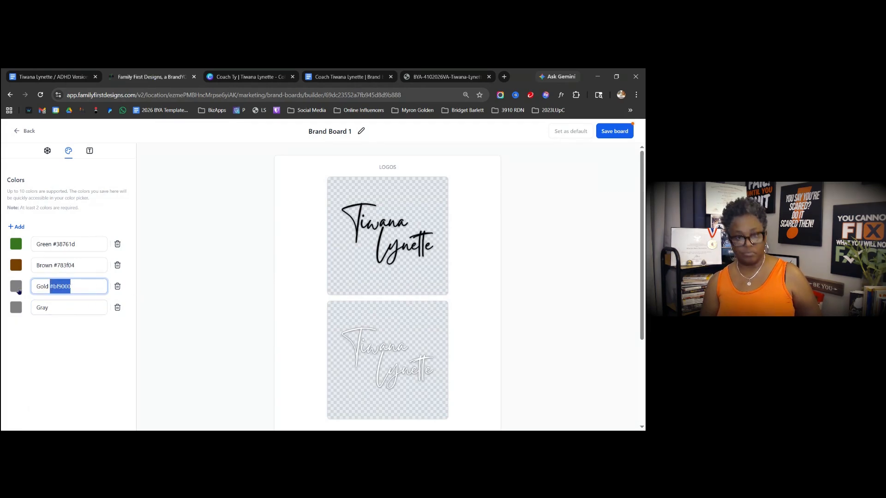
{"action": "left_click", "coordinate": [18, 291]}
{"action": "double_click", "coordinate": [87, 362]}
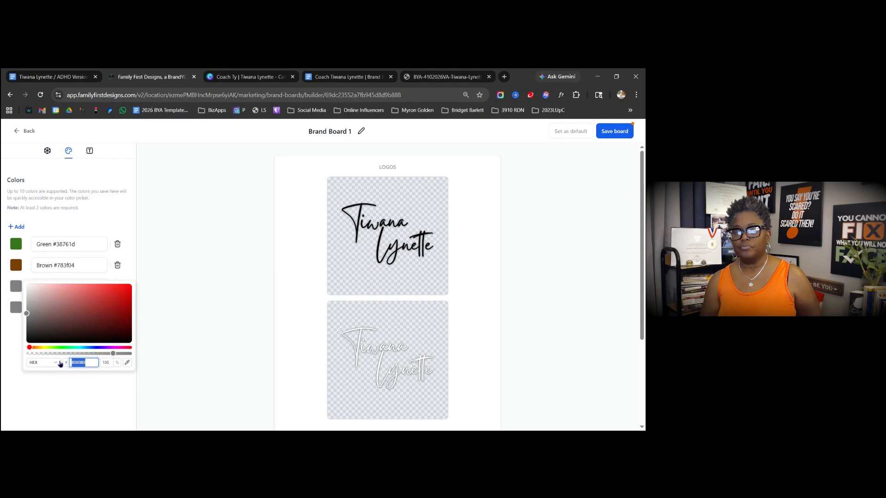
{"action": "key", "text": "ctrl+v"}
{"action": "left_click", "coordinate": [78, 264]}
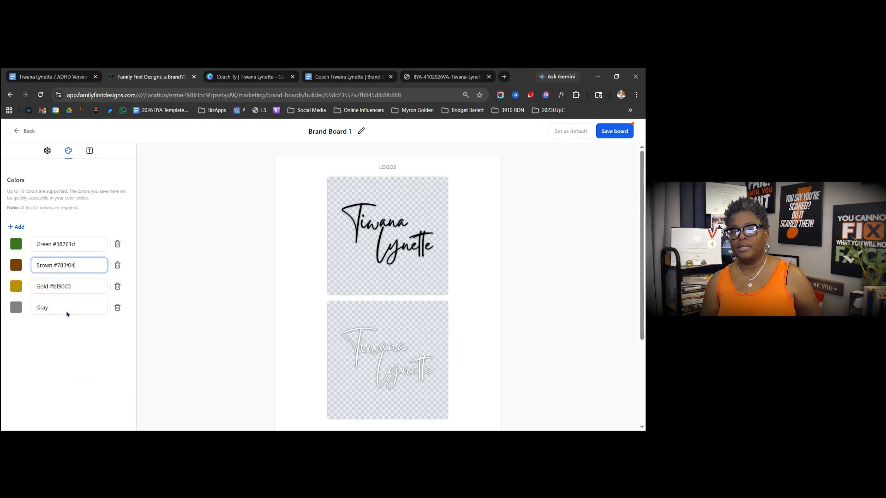
- Name the fourth colour 'Black #000000' and set its hex to 000000
{"action": "left_click_drag", "start_coordinate": [49, 308], "coordinate": [27, 310]}
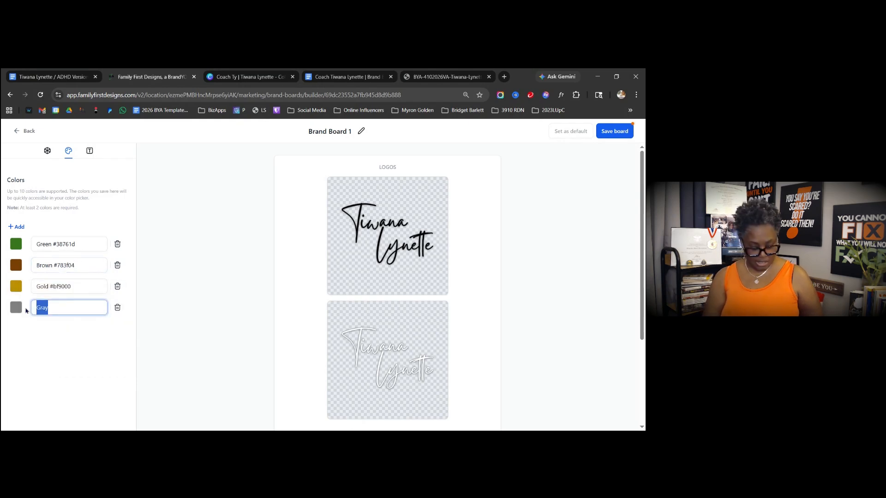
{"action": "type", "text": "Bla"}
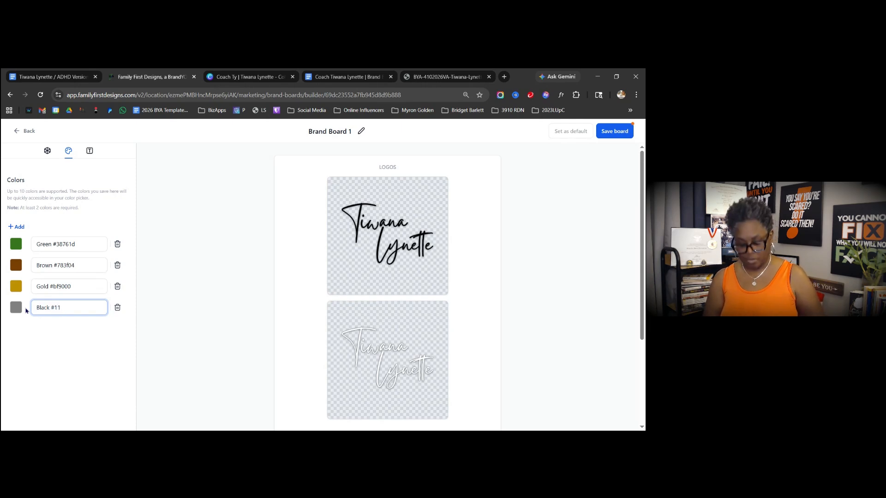
{"action": "type", "text": "ck #000000"}
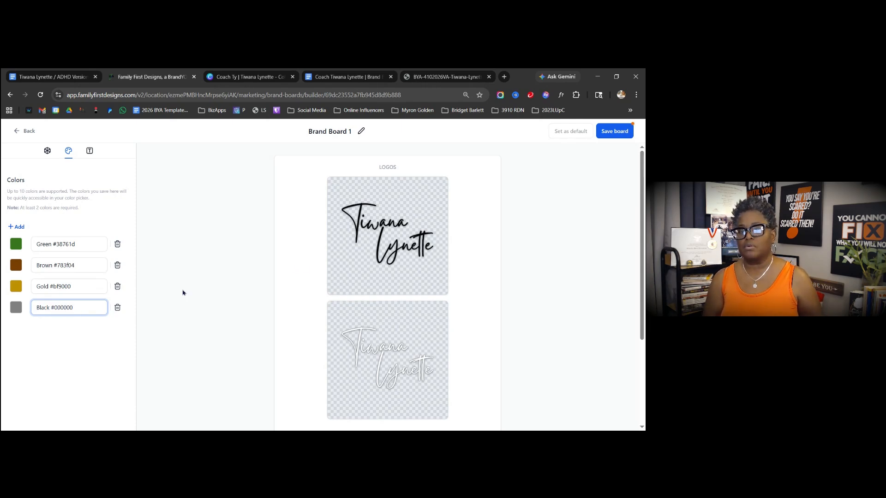
{"action": "left_click", "coordinate": [50, 308], "text": "shift"}
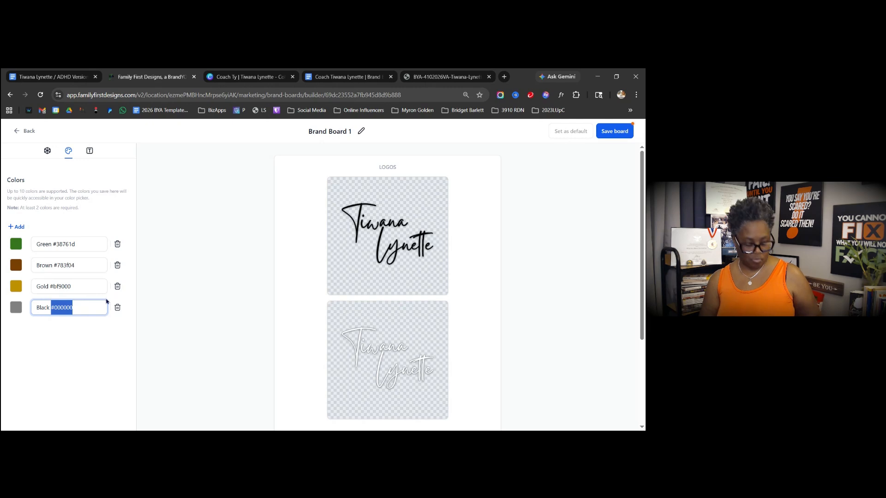
{"action": "left_click", "coordinate": [16, 307]}
{"action": "double_click", "coordinate": [82, 383]}
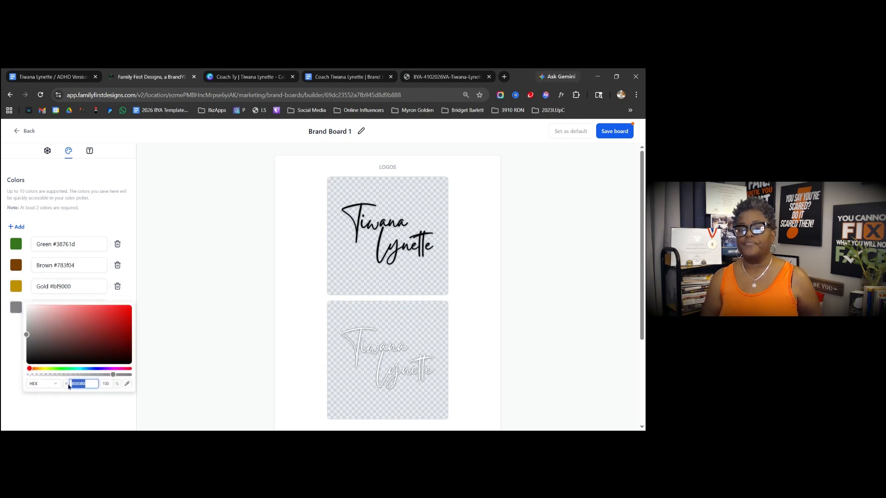
{"action": "type", "text": "000000"}
{"action": "left_click", "coordinate": [77, 402]}
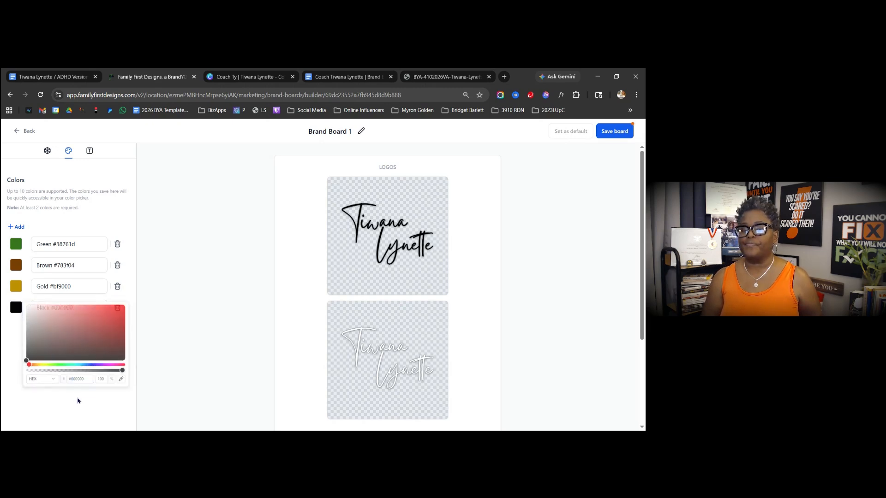
- In Typography, add a second font slot and set Font 1 to Montserrat
{"action": "left_click", "coordinate": [90, 150]}
{"action": "left_click", "coordinate": [19, 227]}
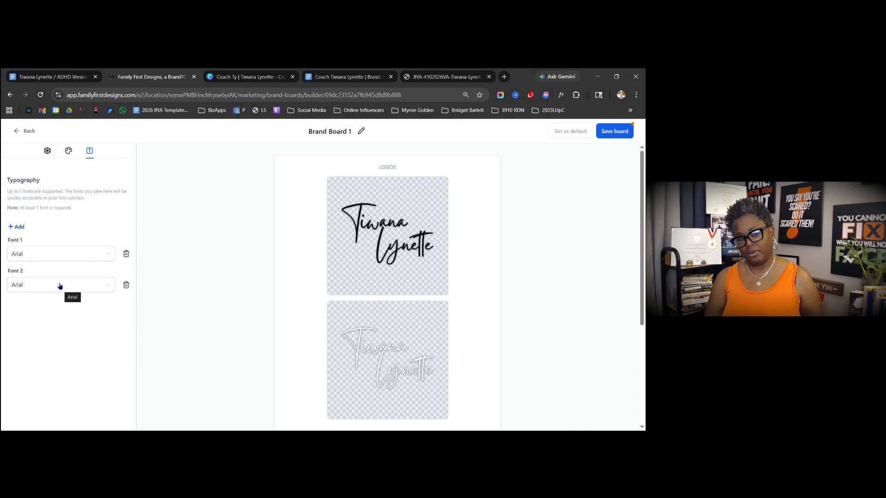
{"action": "left_click", "coordinate": [40, 257]}
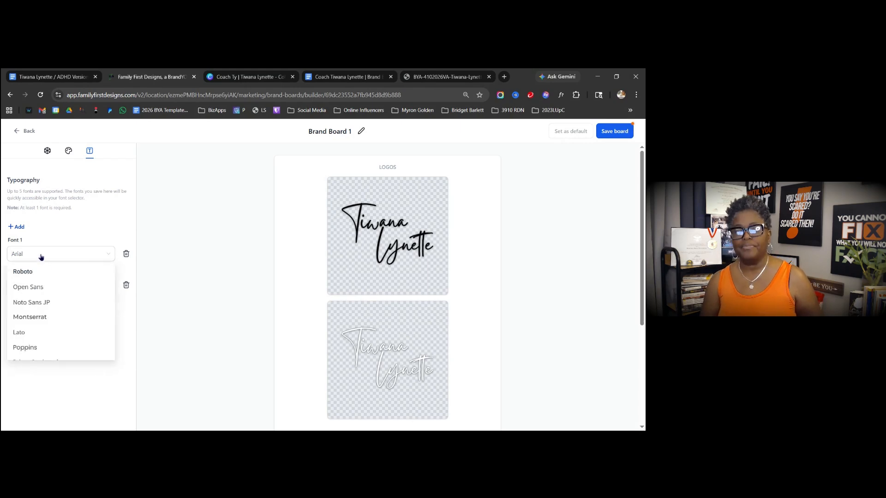
{"action": "left_click", "coordinate": [43, 317]}
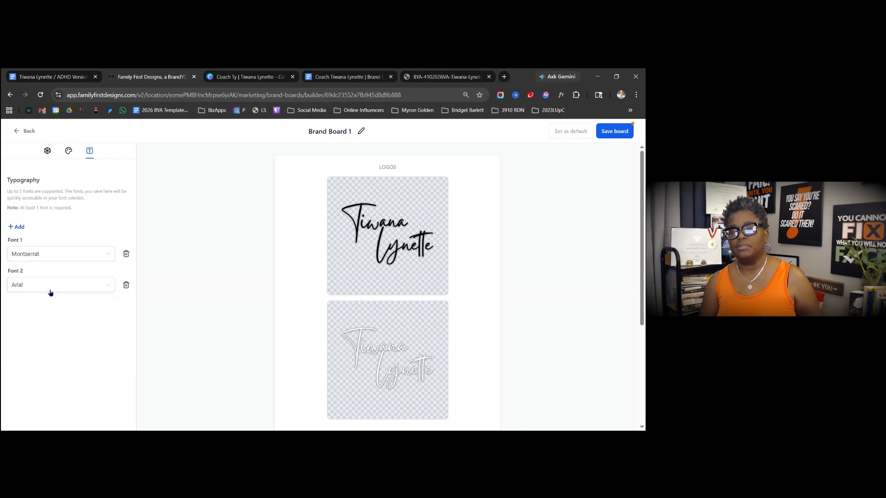
- Search for Inter and set it as Font 2, then return to the Canva tab
{"action": "left_click", "coordinate": [48, 287]}
{"action": "scroll", "coordinate": [43, 346], "scroll_direction": "down", "scroll_amount": 3}
{"action": "scroll", "coordinate": [43, 345], "scroll_direction": "down", "scroll_amount": 3}
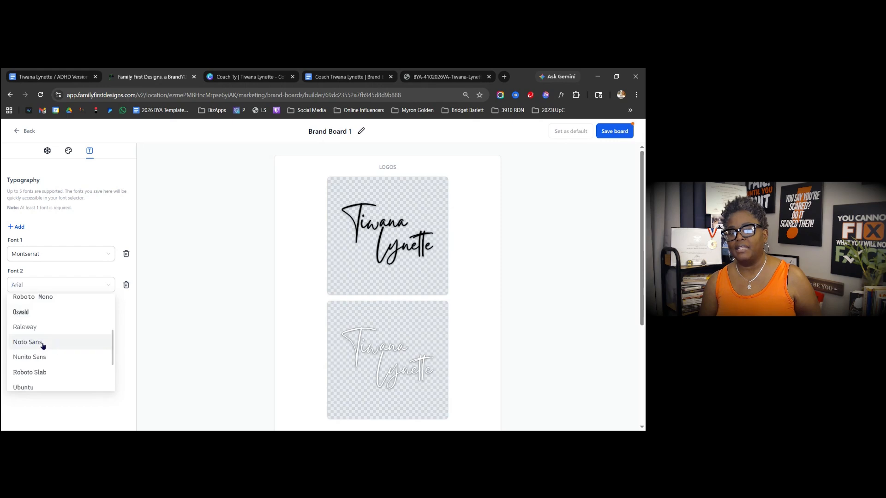
{"action": "scroll", "coordinate": [41, 326], "scroll_direction": "up", "scroll_amount": 5}
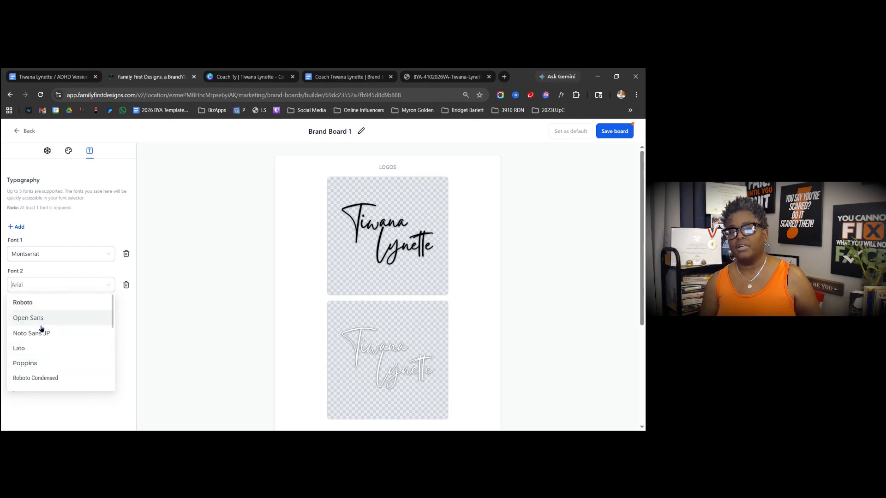
{"action": "scroll", "coordinate": [40, 326], "scroll_direction": "down", "scroll_amount": 5}
{"action": "scroll", "coordinate": [41, 329], "scroll_direction": "down", "scroll_amount": 10}
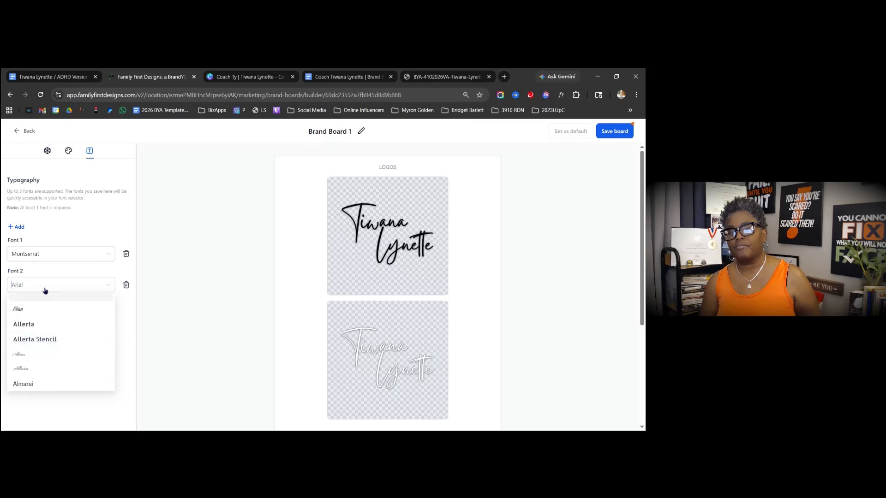
{"action": "type", "text": "iner"}
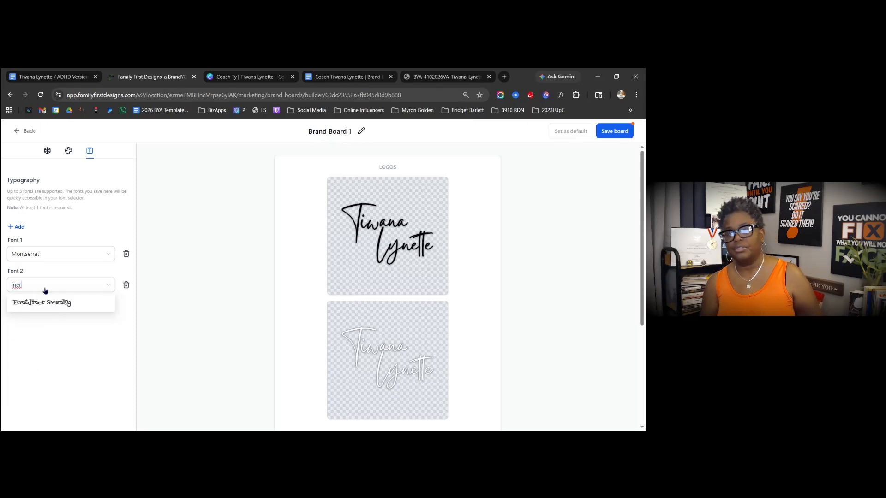
{"action": "key", "text": "BackSpace"}
{"action": "key", "text": "BackSpace"}
{"action": "key", "text": "BackSpace"}
{"action": "key", "text": "BackSpace"}
{"action": "type", "text": "Inter"}
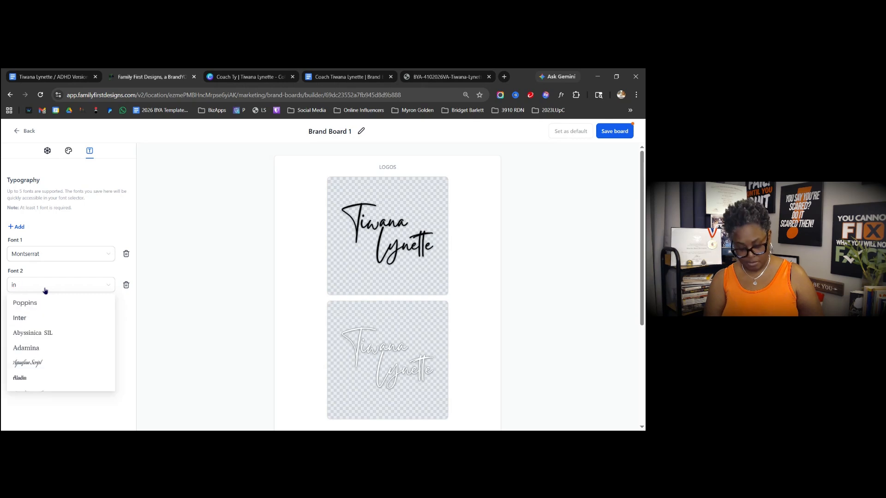
{"action": "left_click", "coordinate": [18, 302]}
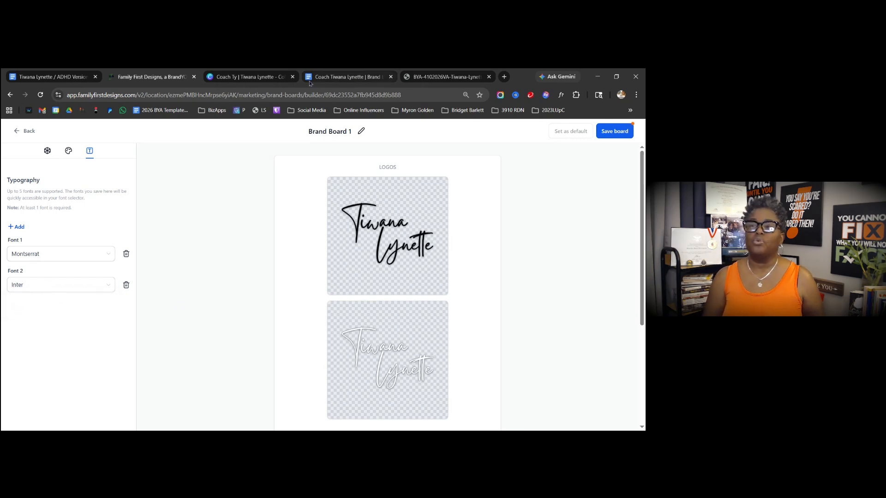
{"action": "left_click", "coordinate": [280, 79]}
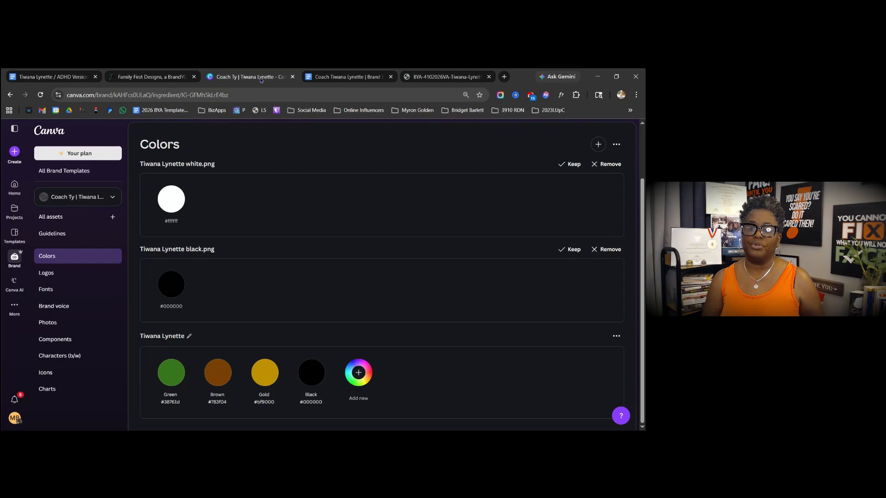
- Open the brand kit's Fonts and review the Title font list, leaving Gistesy unchanged
{"action": "left_click", "coordinate": [50, 274]}
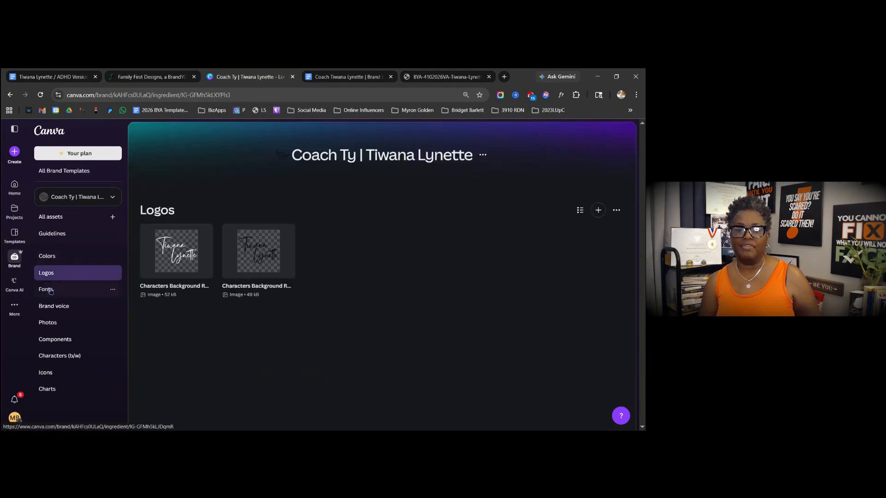
{"action": "left_click", "coordinate": [51, 289]}
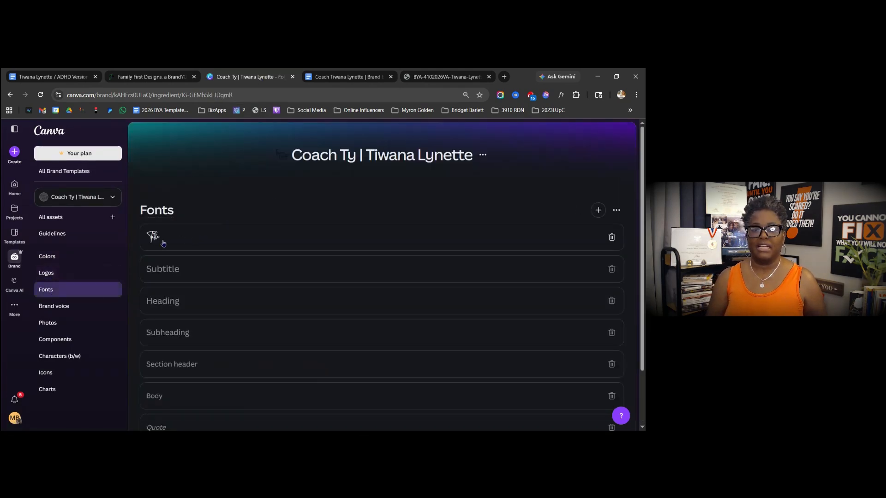
{"action": "left_click", "coordinate": [162, 241]}
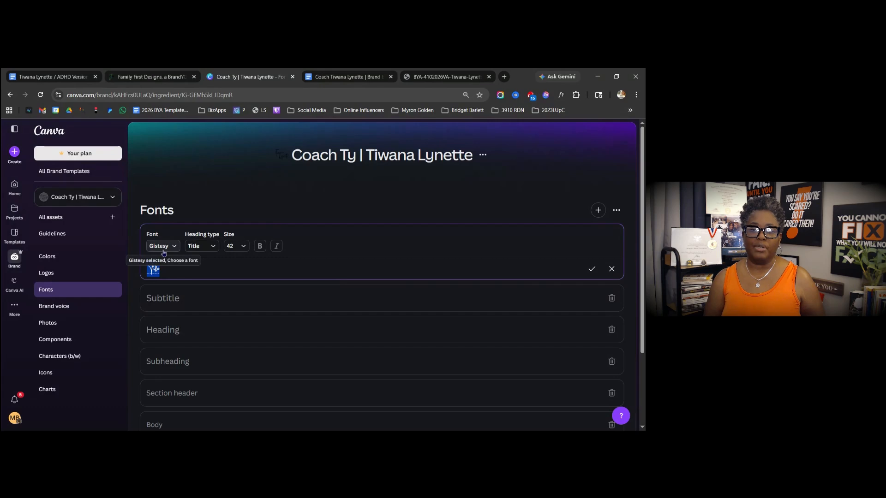
{"action": "left_click", "coordinate": [166, 248]}
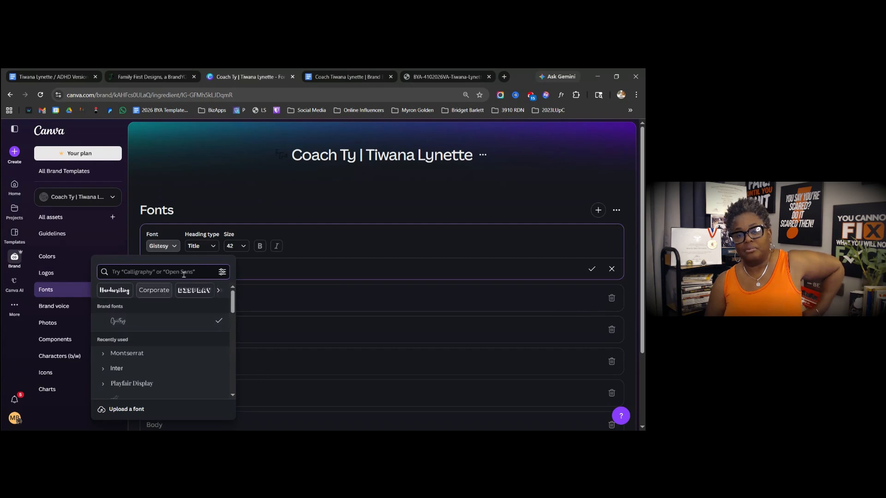
{"action": "left_click", "coordinate": [258, 261]}
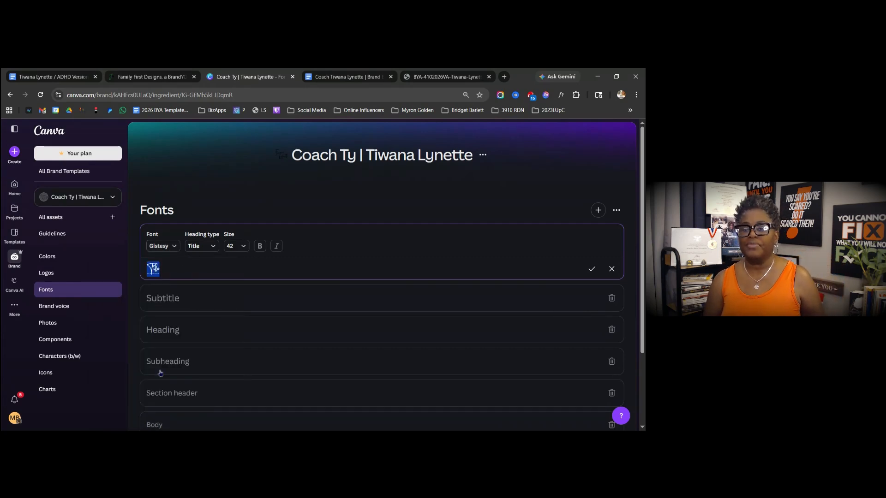
- Set the Body font style to Inter, then return to the Family First Designs board
{"action": "scroll", "coordinate": [186, 344], "scroll_direction": "down", "scroll_amount": 2}
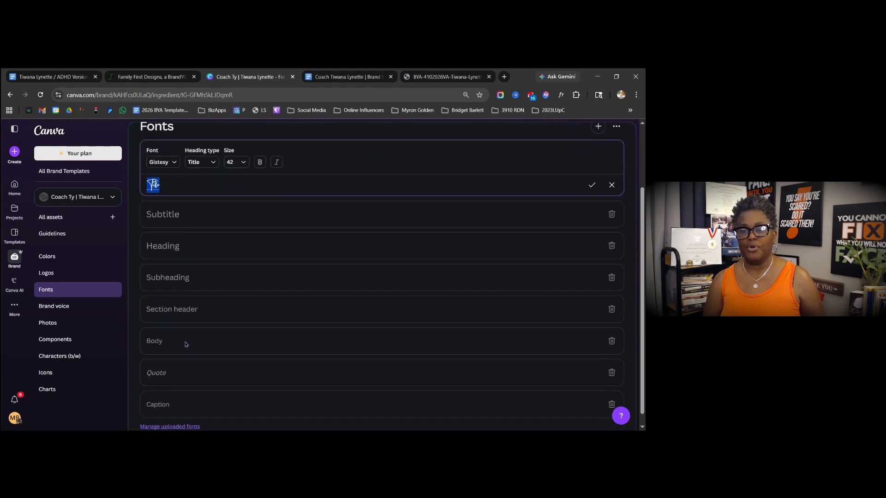
{"action": "left_click", "coordinate": [185, 341]}
{"action": "left_click", "coordinate": [181, 323]}
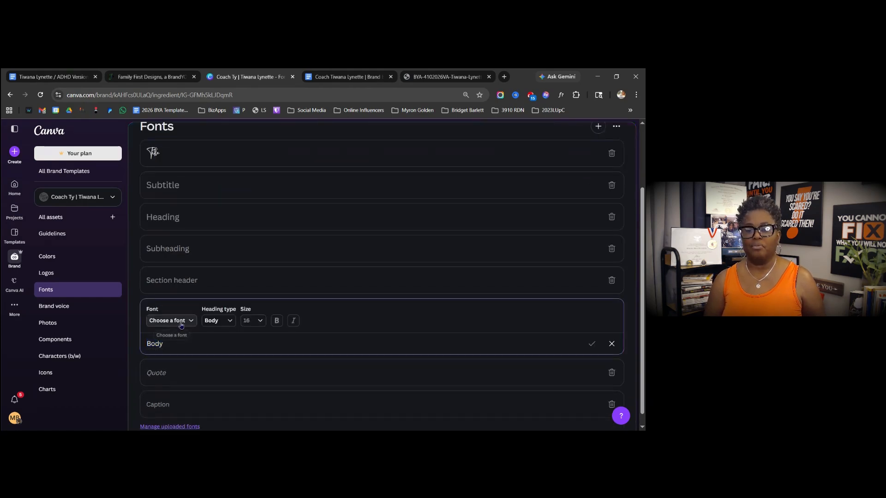
{"action": "type", "text": "inter"}
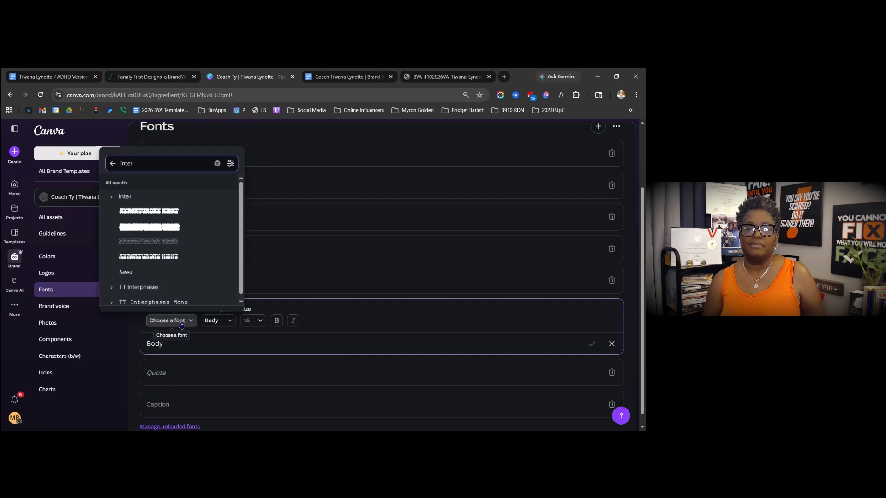
{"action": "left_click", "coordinate": [126, 197]}
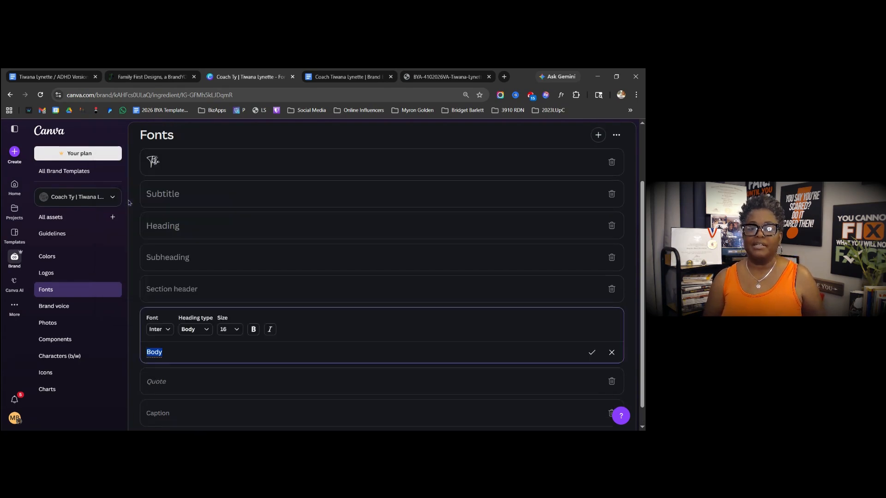
{"action": "left_click", "coordinate": [190, 353]}
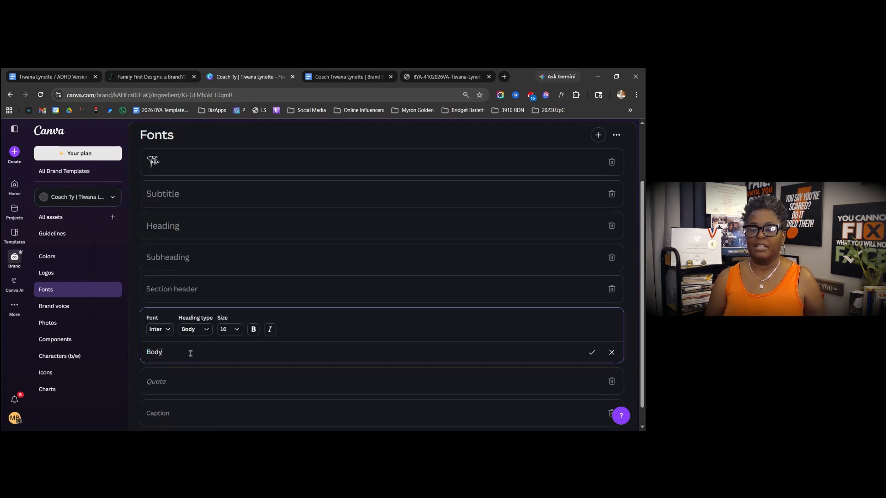
{"action": "scroll", "coordinate": [301, 327], "scroll_direction": "up", "scroll_amount": 2}
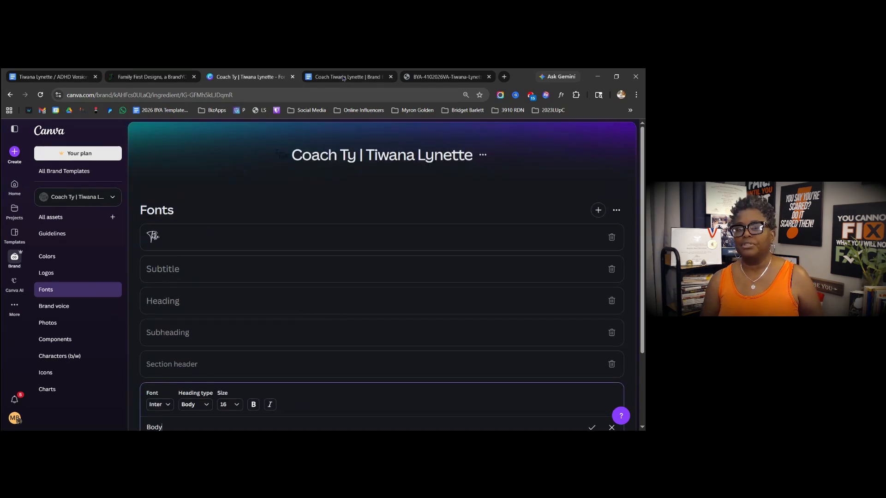
{"action": "left_click", "coordinate": [133, 79]}
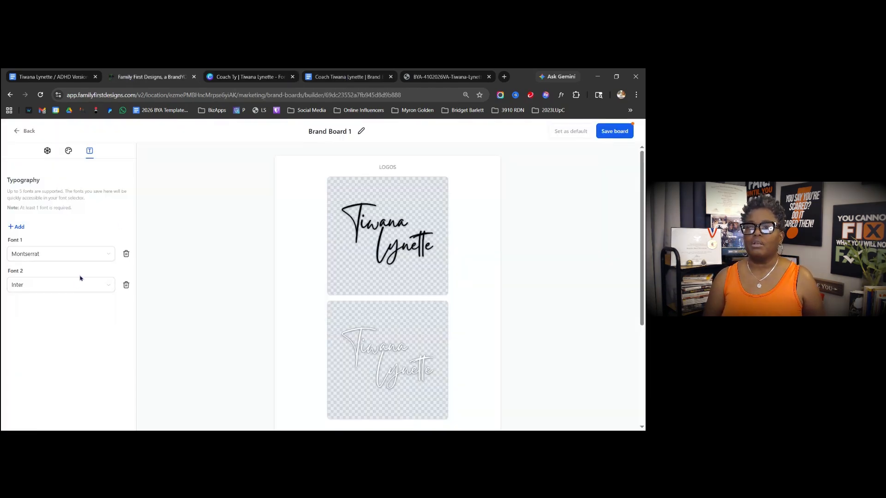
{"action": "left_click", "coordinate": [60, 254]}
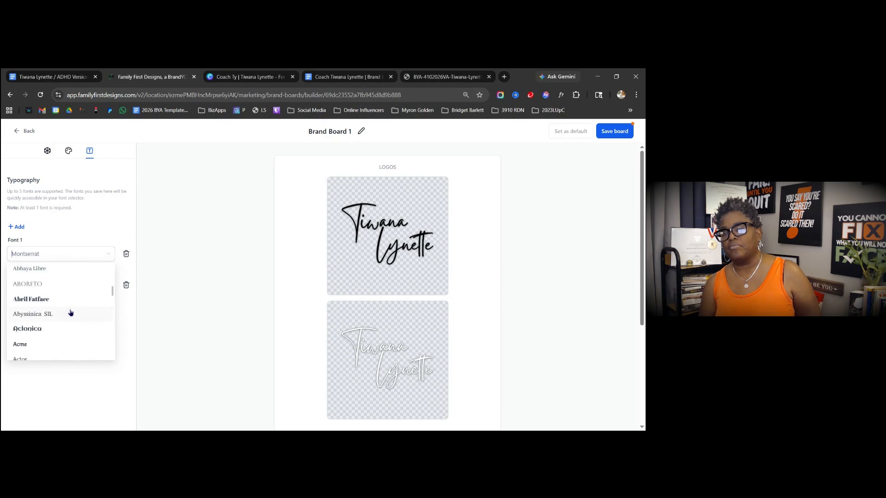
{"action": "left_click", "coordinate": [119, 213]}
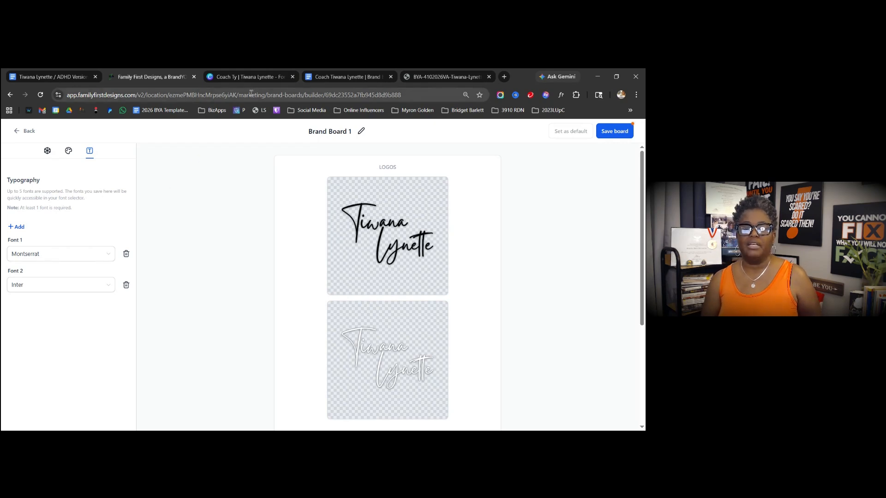
- Check Gistesy in Canva's Title font list, then return to Brand Board 1
{"action": "left_click", "coordinate": [251, 77]}
{"action": "left_click", "coordinate": [157, 237]}
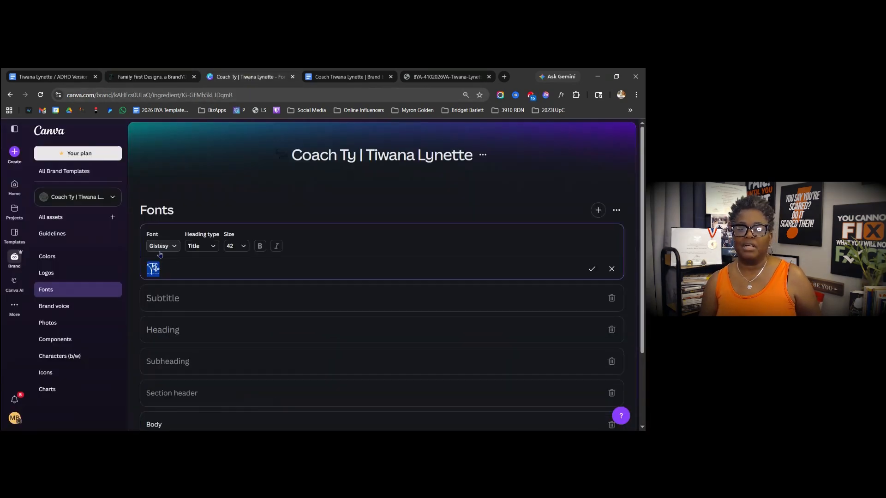
{"action": "left_click", "coordinate": [162, 246]}
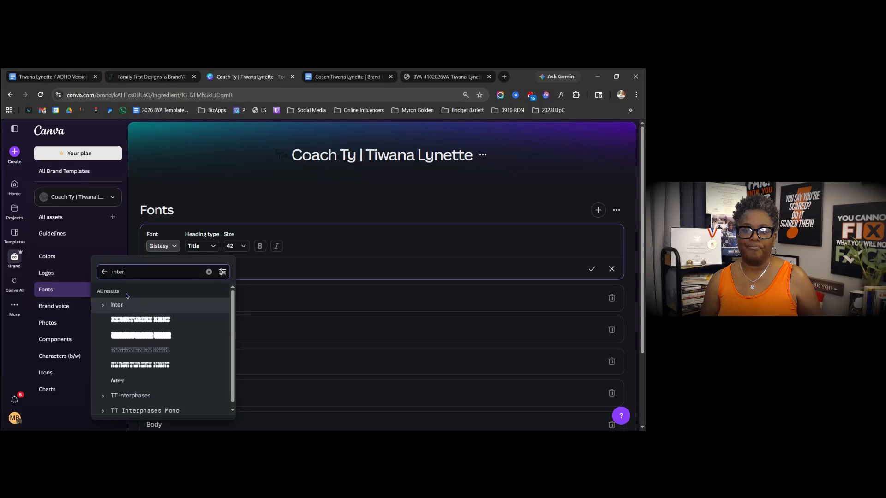
{"action": "left_click", "coordinate": [105, 272]}
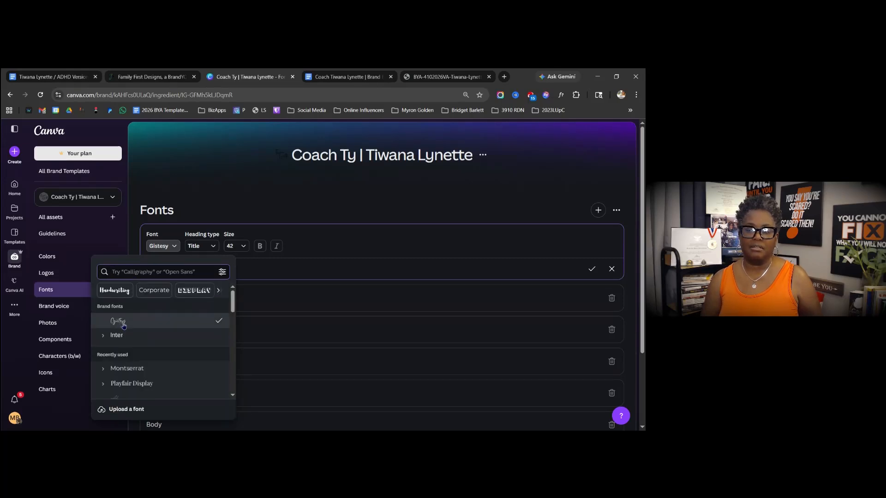
{"action": "left_click", "coordinate": [123, 327]}
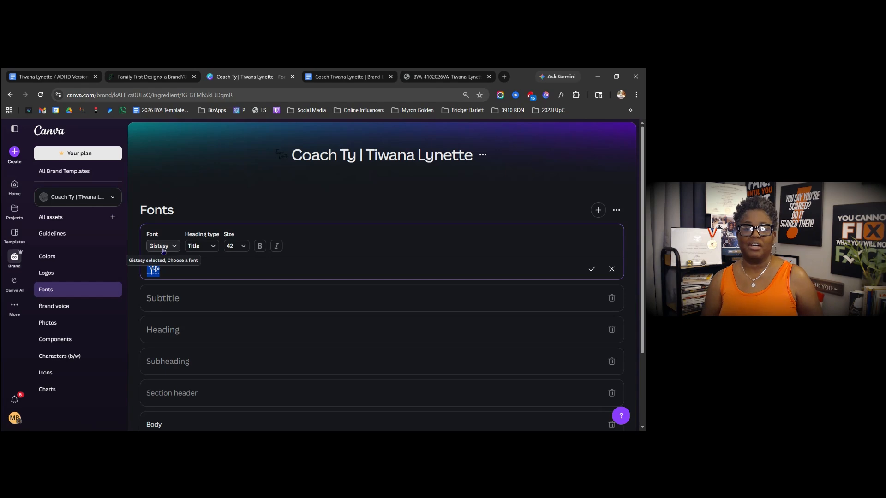
{"action": "left_click", "coordinate": [144, 82]}
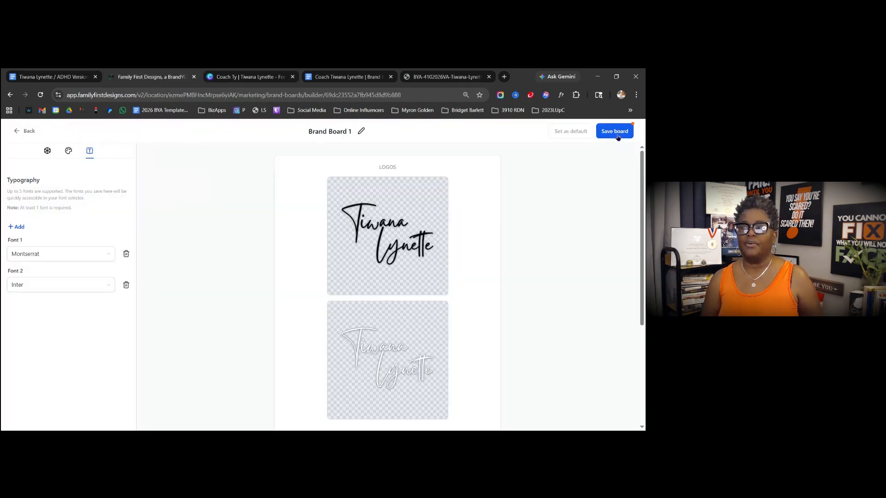
{"action": "left_click", "coordinate": [347, 131]}
{"action": "type", "text": "Brand Bo"}
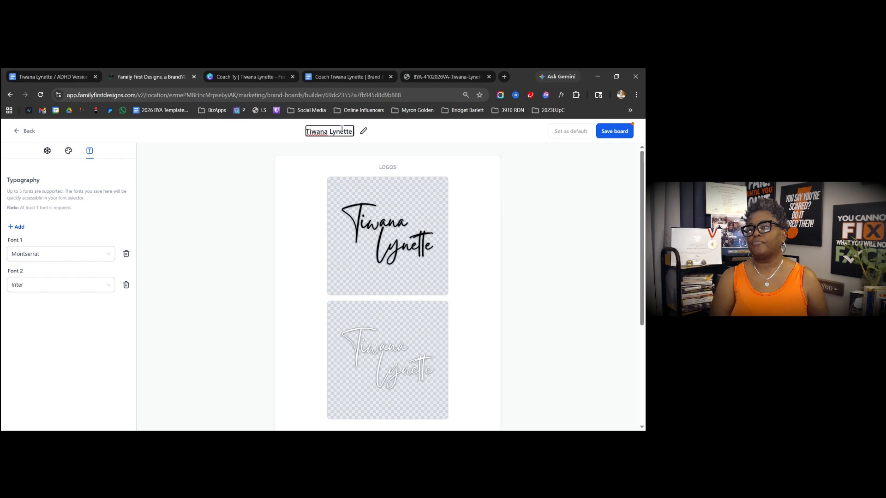
{"action": "type", "text": "ard"}
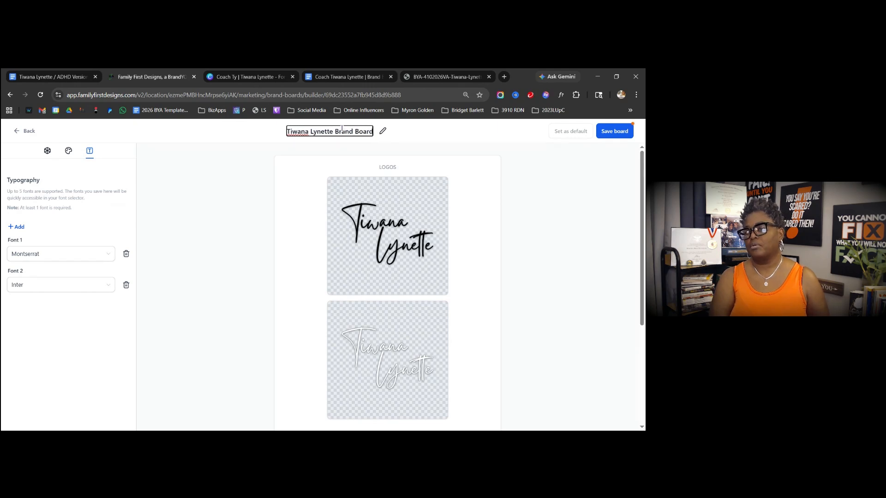
{"action": "left_click", "coordinate": [609, 134]}
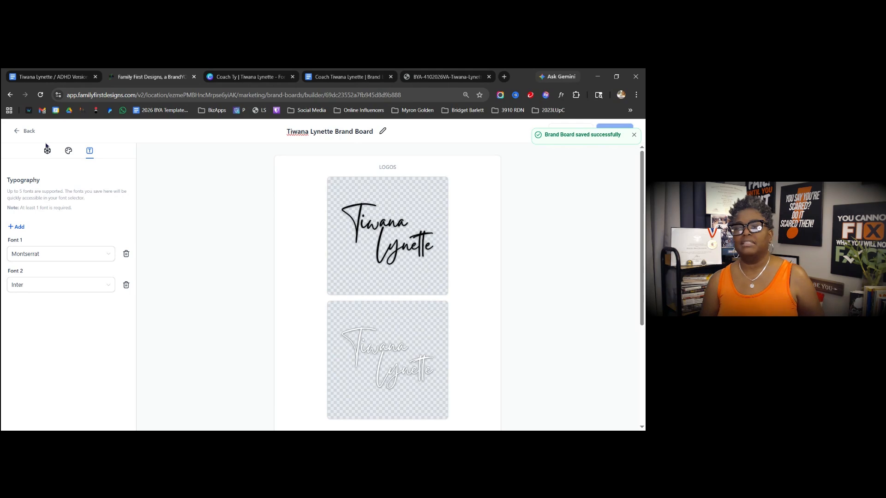
- Check the empty Brand Voice list, then open Canva's Brand voice section
{"action": "left_click", "coordinate": [27, 133]}
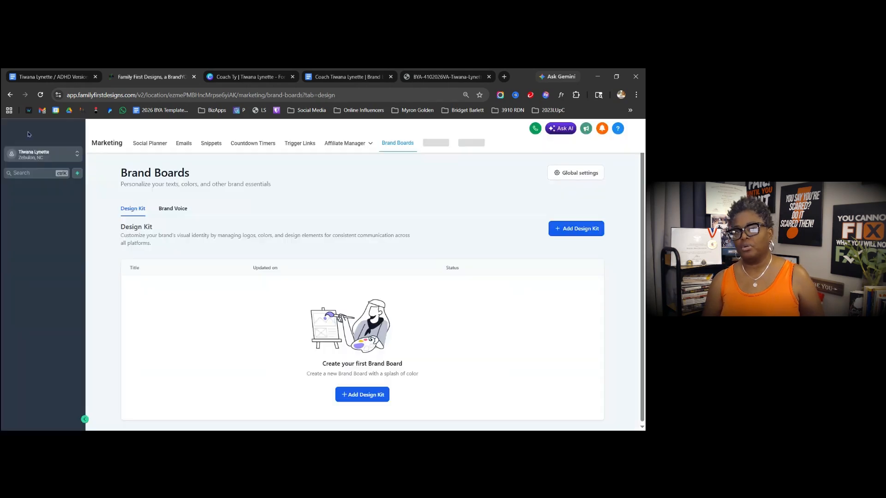
{"action": "left_click", "coordinate": [175, 209]}
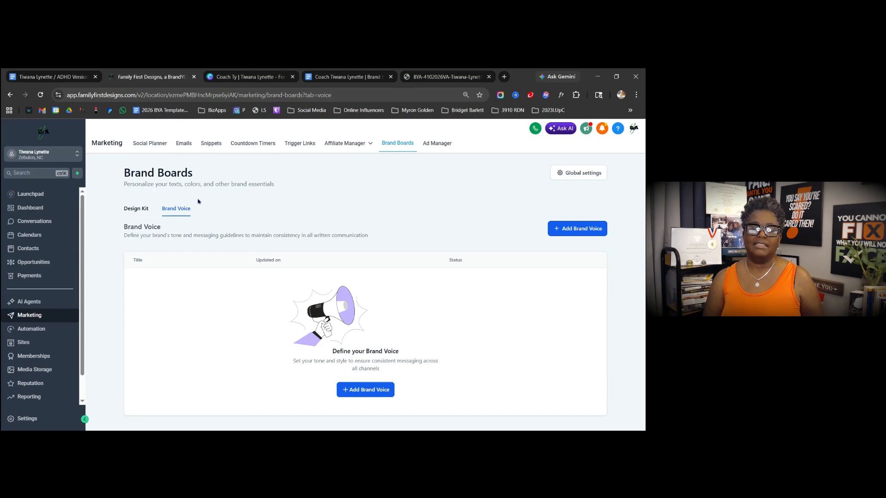
{"action": "left_click", "coordinate": [242, 78]}
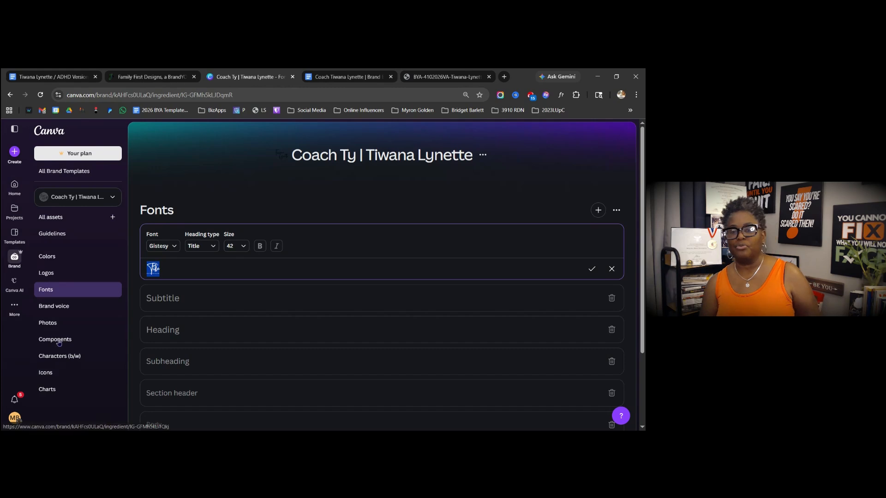
{"action": "left_click", "coordinate": [59, 312]}
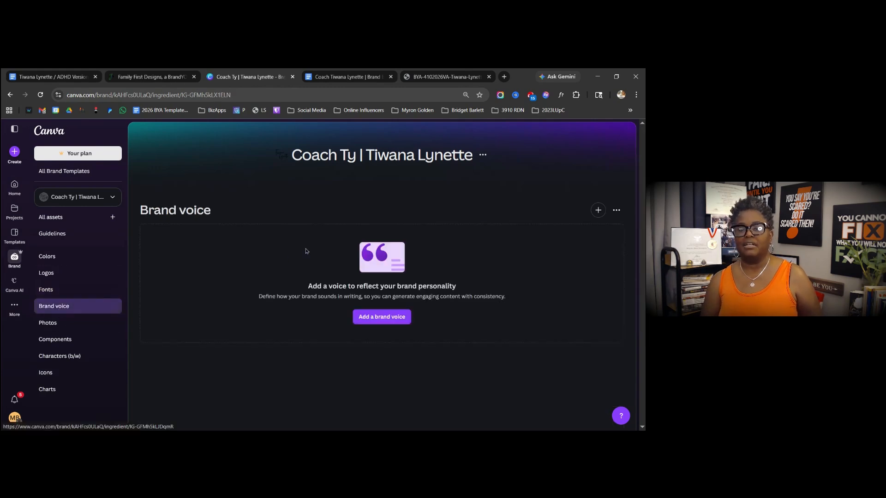